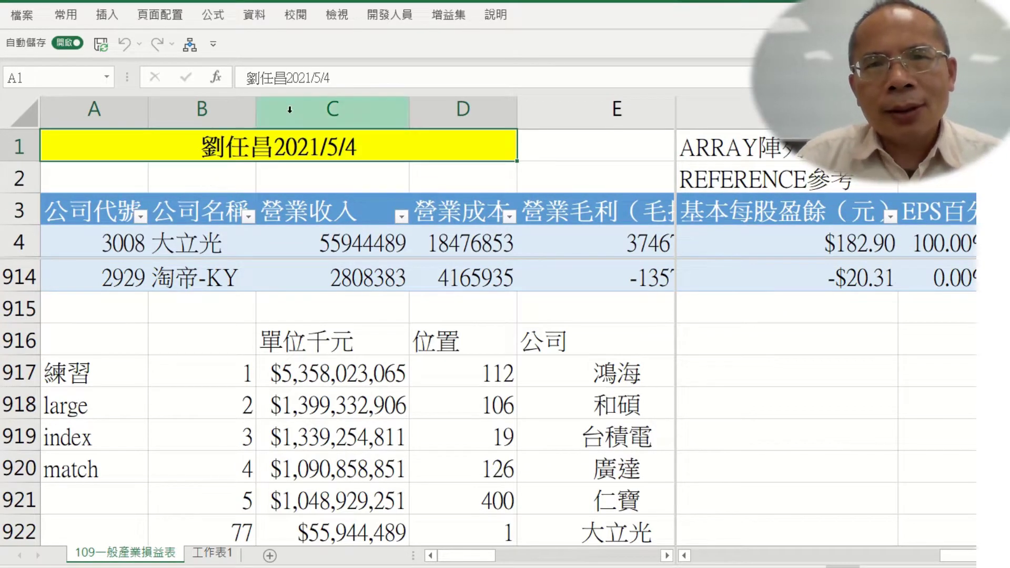
# Append ", 091單元PercentRank函數等" to the end of the title in cell A1
pyautogui.click(413, 72)
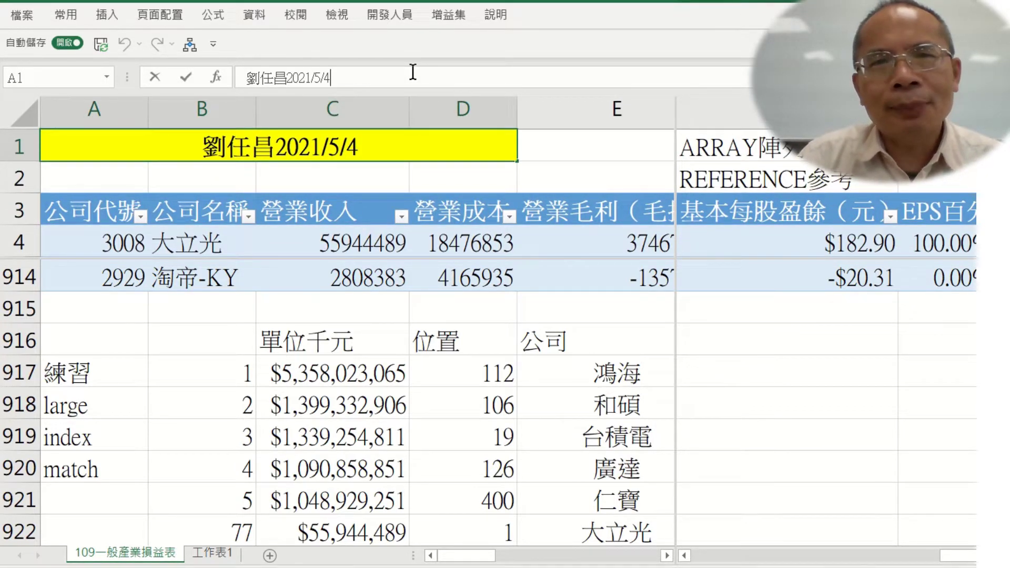
pyautogui.write('ㄝ')
pyautogui.press('BackSpace')
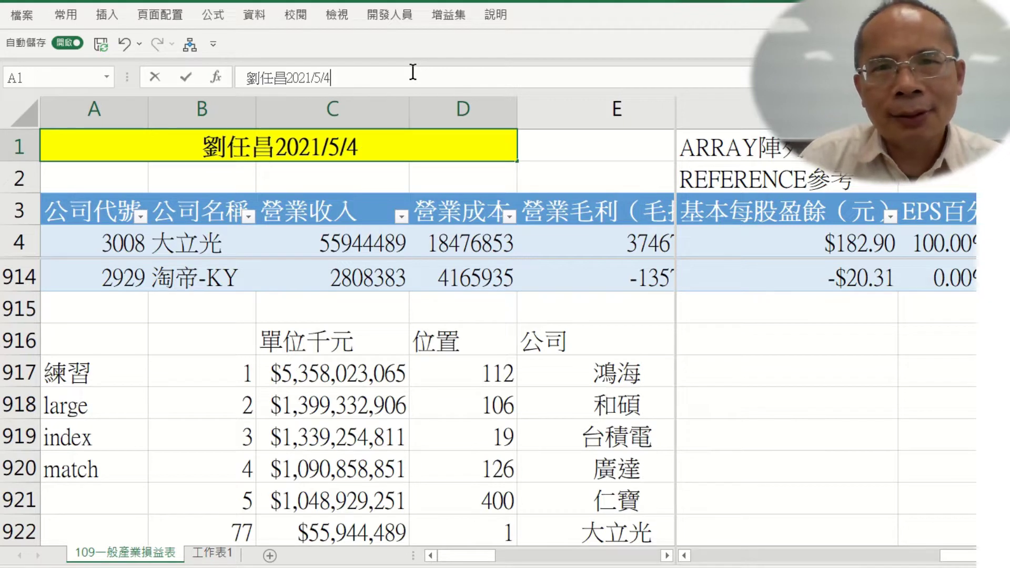
pyautogui.write(', 091')
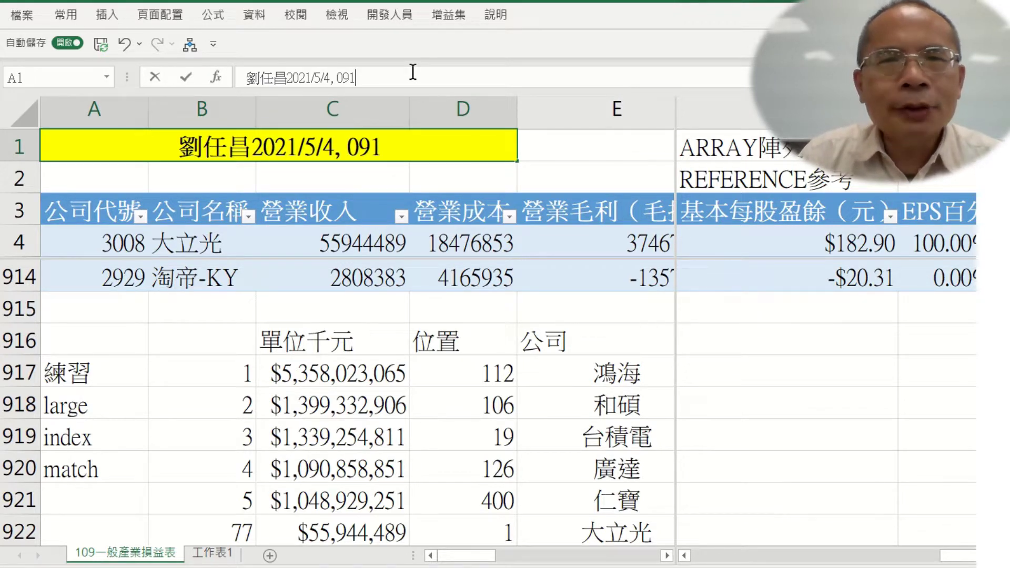
pyautogui.write('單元')
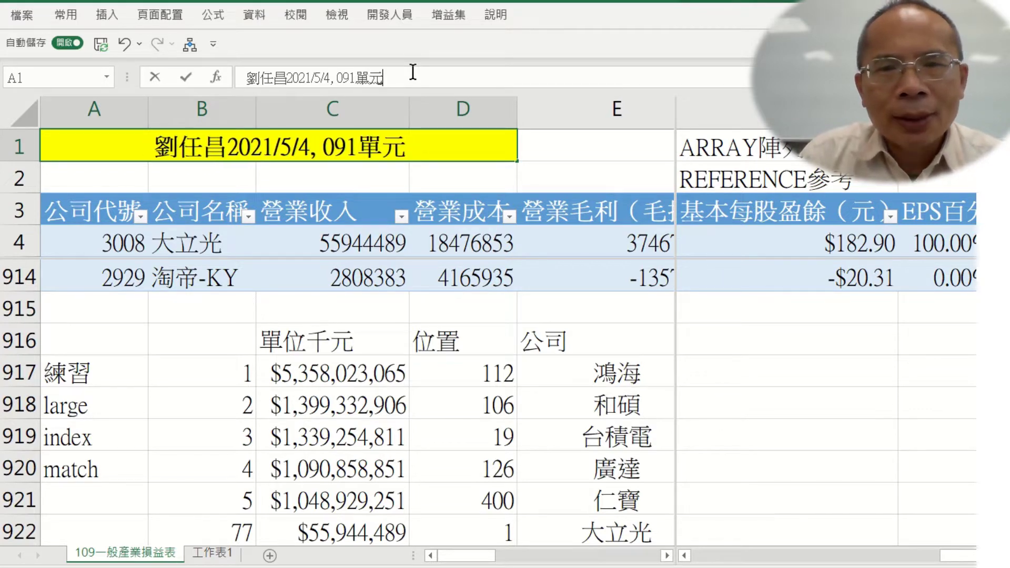
pyautogui.write('P')
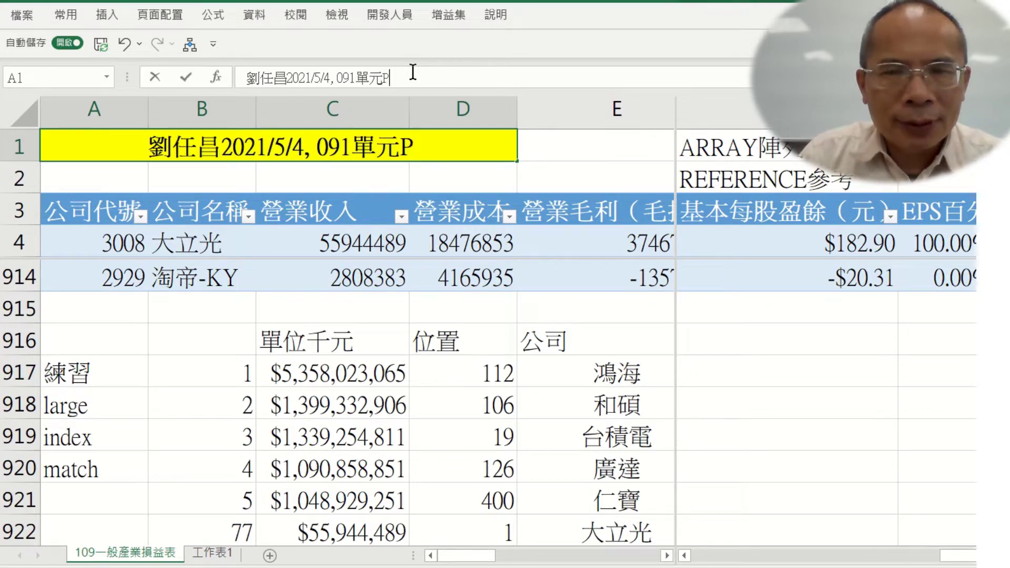
pyautogui.write('R')
pyautogui.press('BackSpace')
pyautogui.write('er')
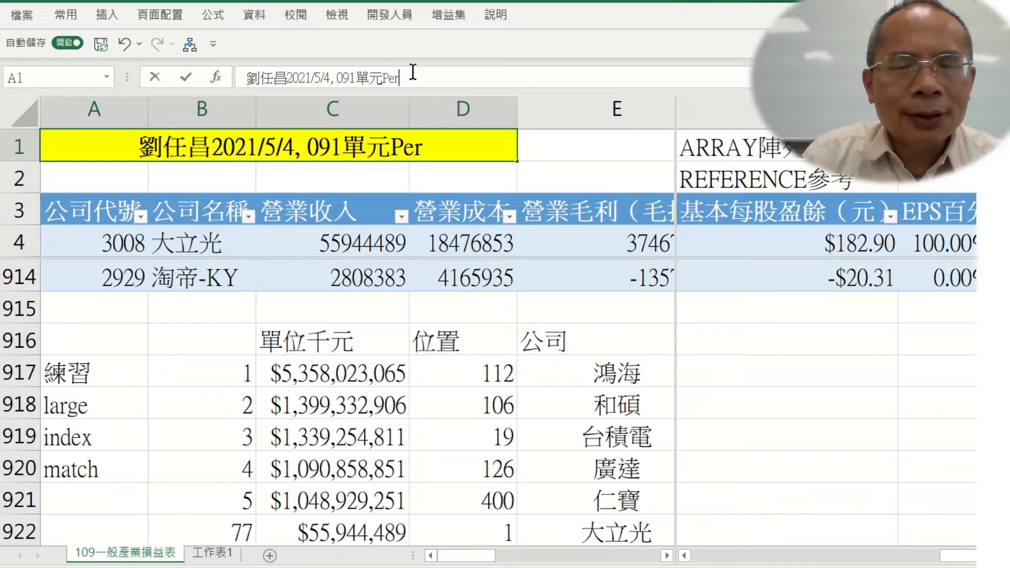
pyautogui.write('centRan')
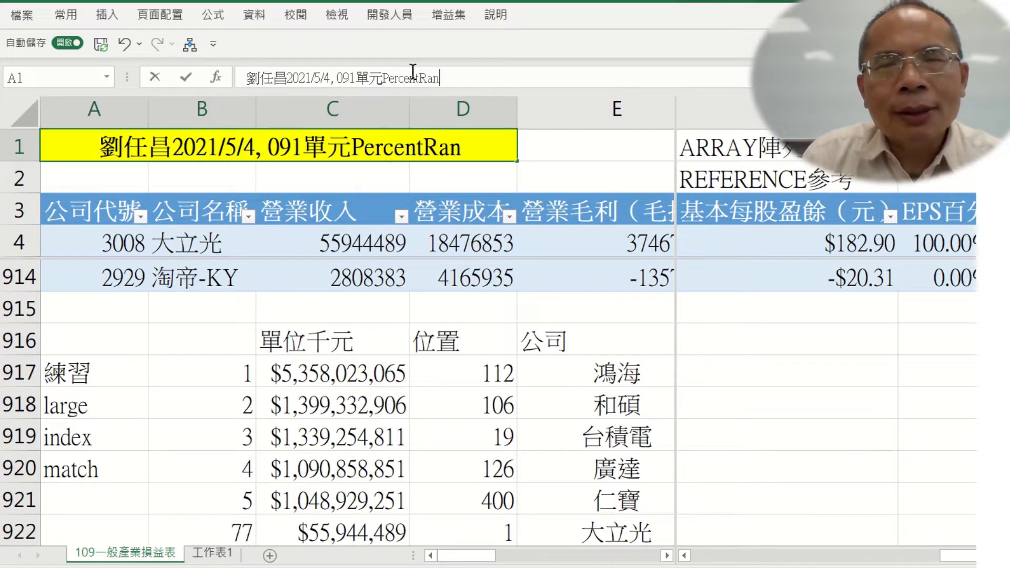
pyautogui.write('k')
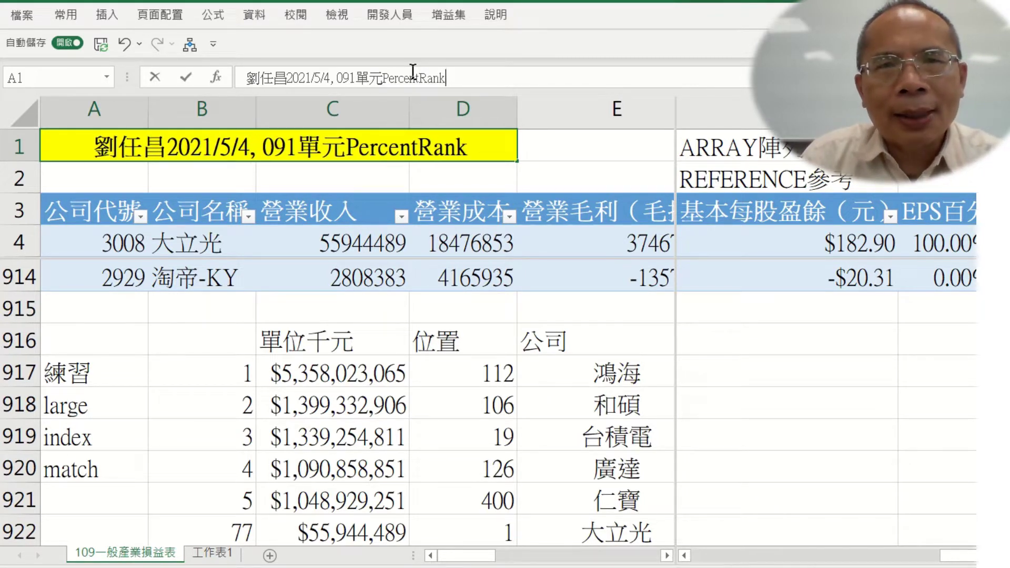
pyautogui.write('函數')
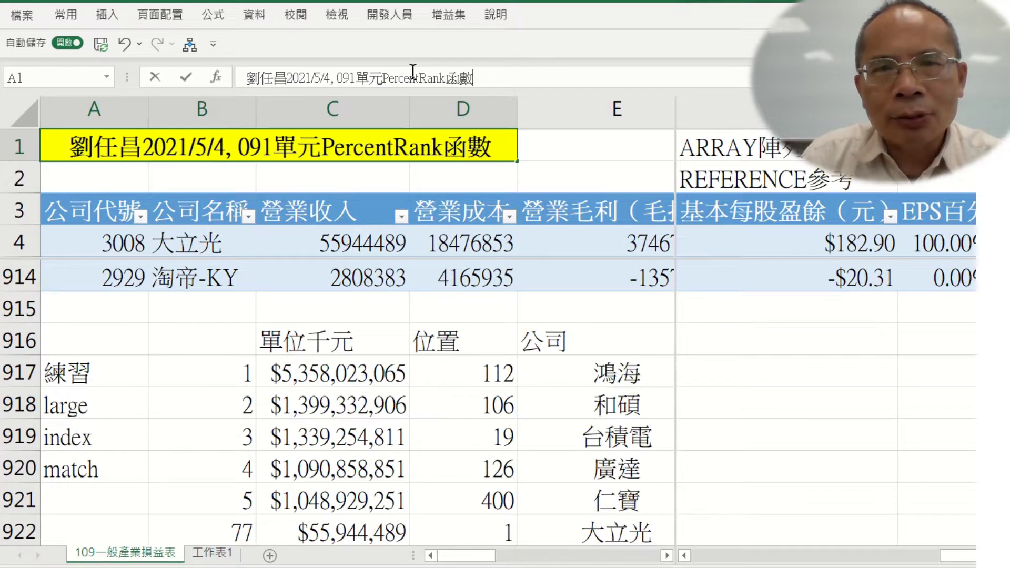
pyautogui.write('等')
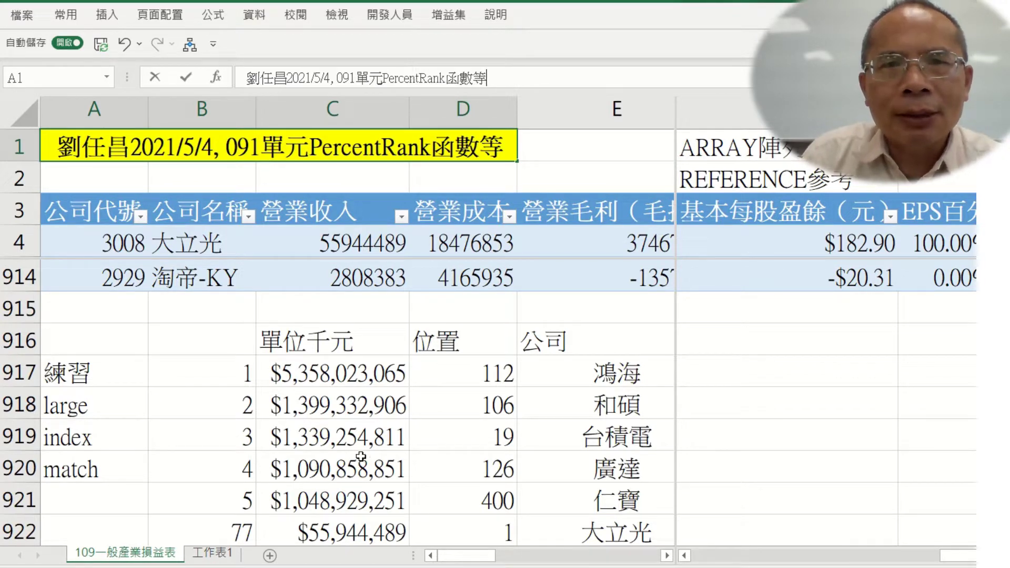
pyautogui.click(359, 437)
# Examine the ranking table in rows 917 to 922 and the LARGE, MATCH and INDEX formula notes below it
pyautogui.scroll(-2, 358, 438)
pyautogui.scroll(-1, 358, 437)
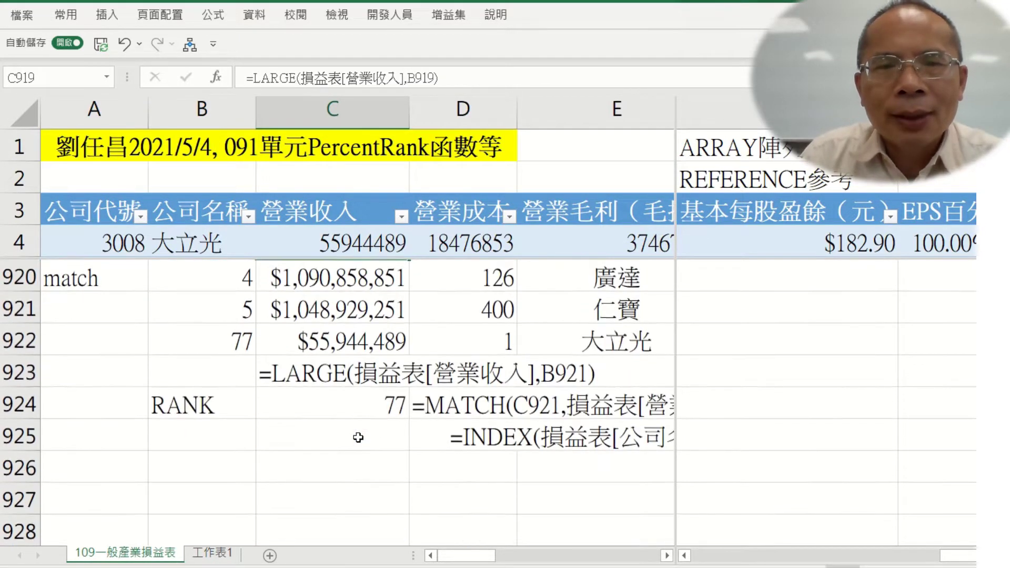
pyautogui.scroll(2, 357, 435)
pyautogui.click(316, 473)
pyautogui.click(331, 391)
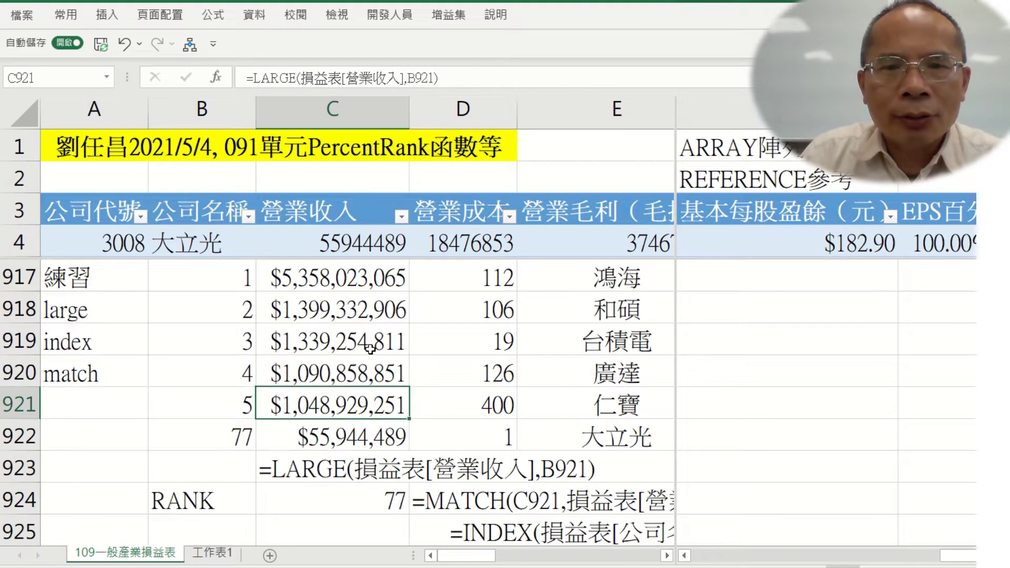
pyautogui.scroll(1, 329, 400)
pyautogui.scroll(-1, 321, 421)
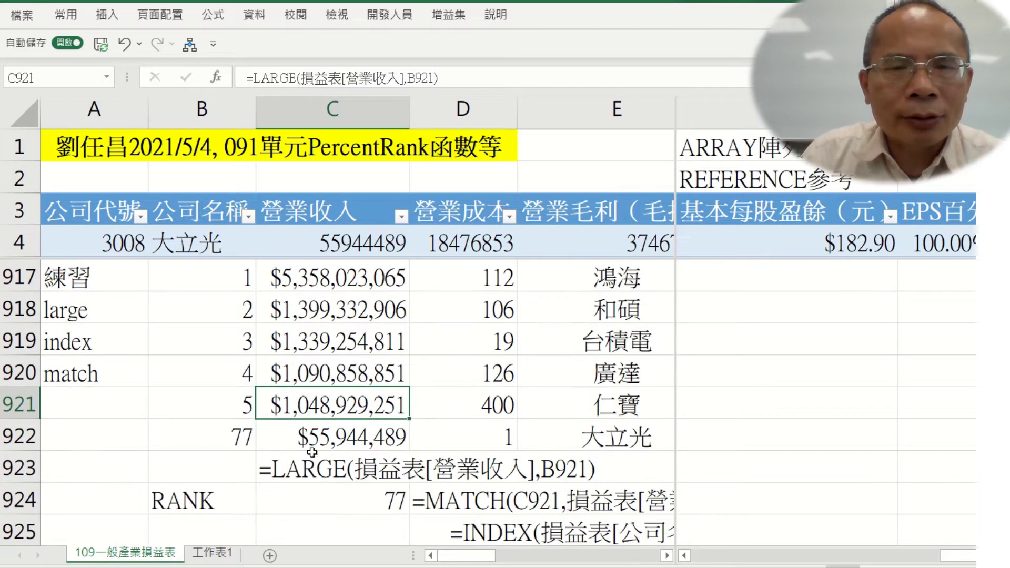
# Fill the function name cells A918:A920 (large, index, match) with black
pyautogui.click(124, 310)
pyautogui.keyDown('shift'); pyautogui.click(100, 375); pyautogui.keyUp('shift')
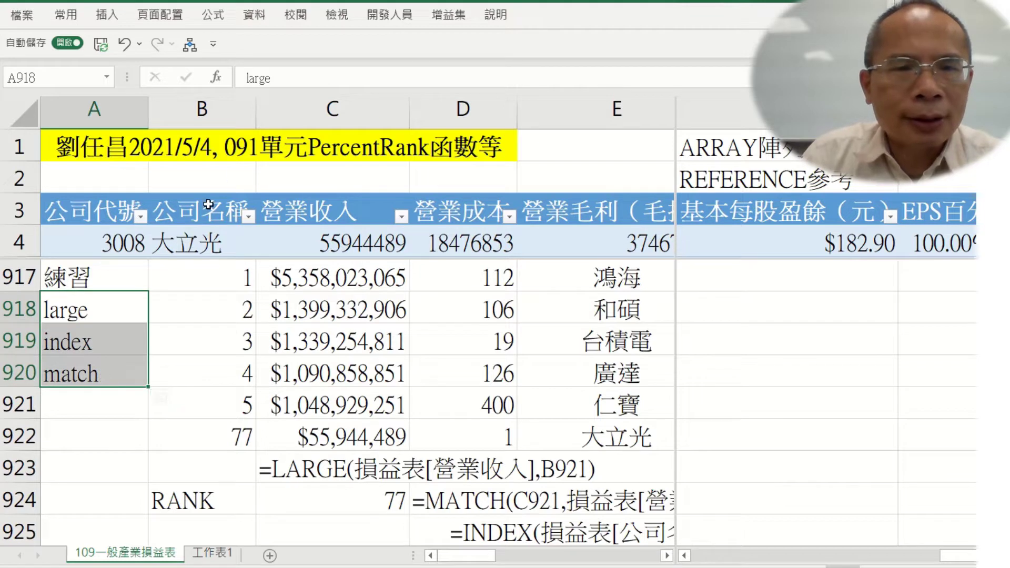
pyautogui.click(67, 14)
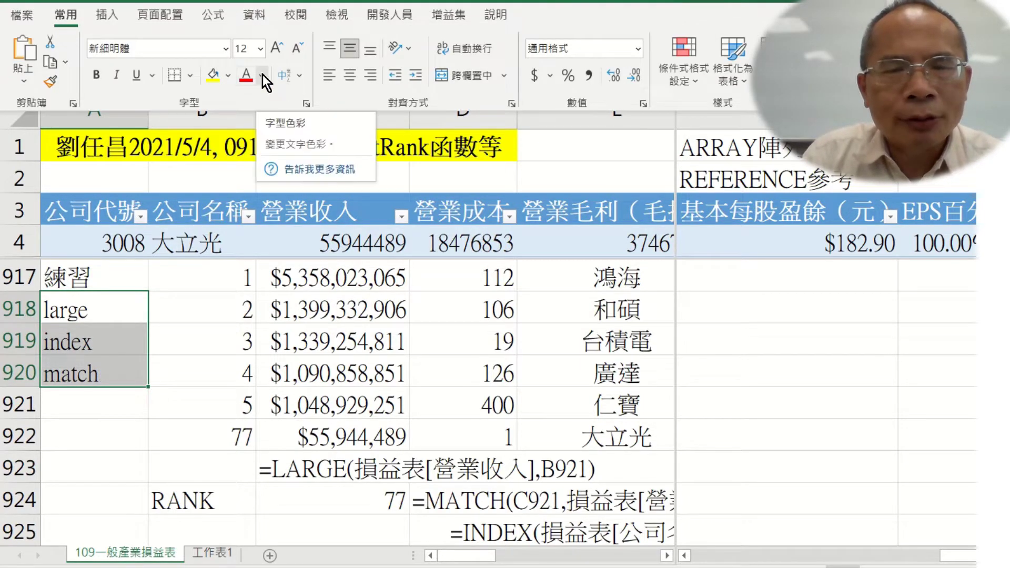
pyautogui.click(229, 75)
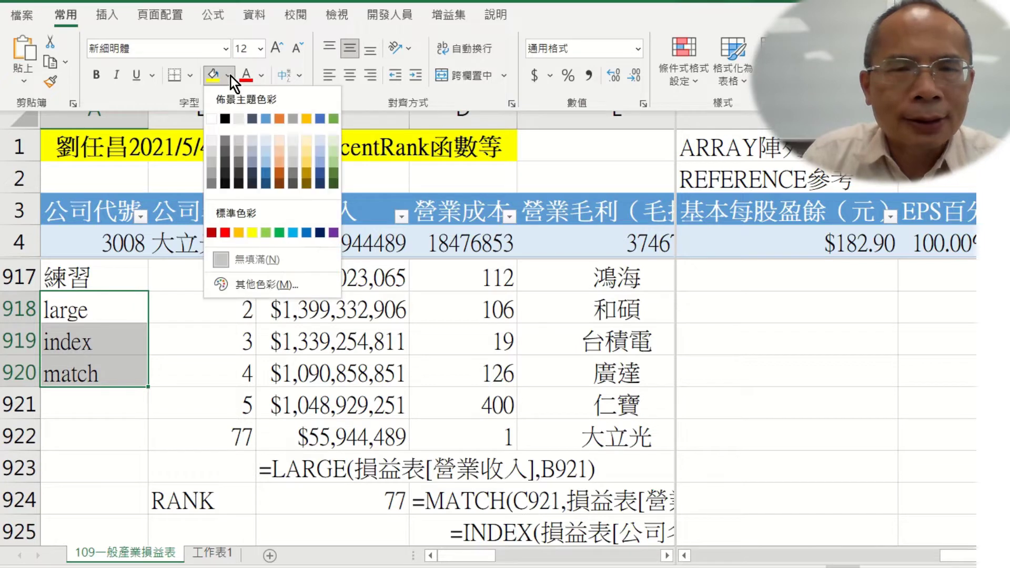
pyautogui.click(223, 119)
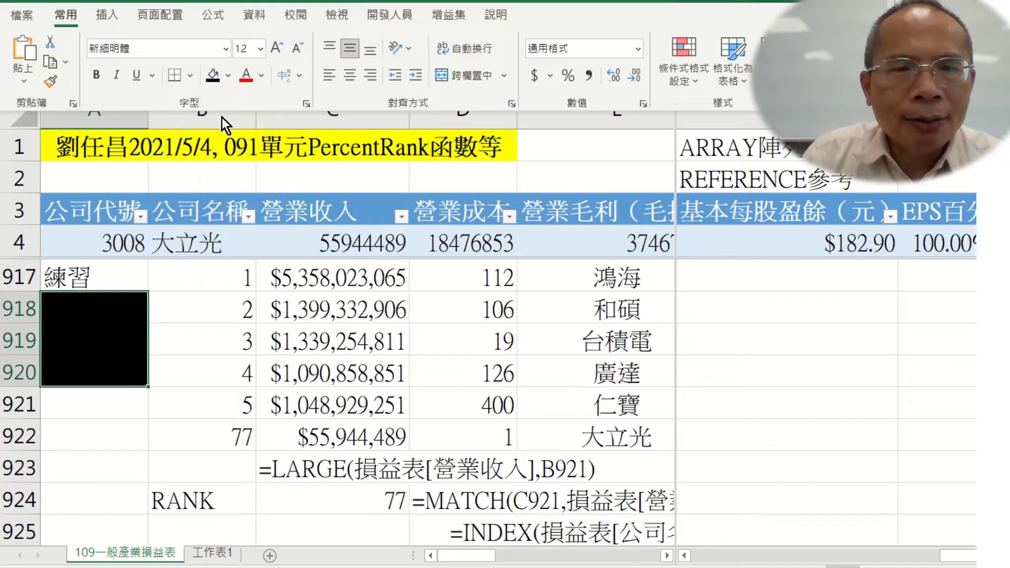
# Set the text of the black cells A918:A920 to white and bold
pyautogui.click(262, 75)
pyautogui.click(248, 146)
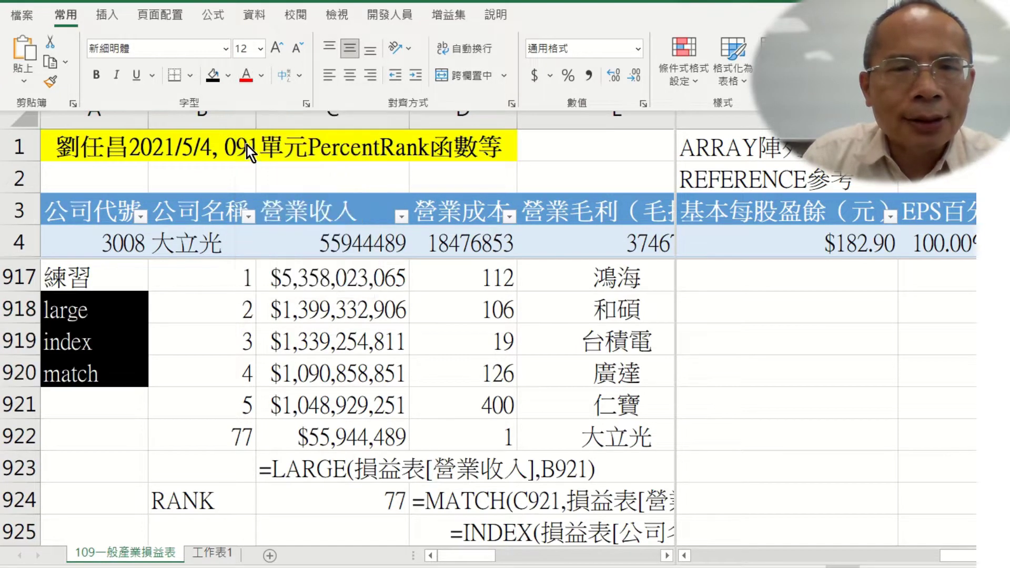
pyautogui.click(97, 75)
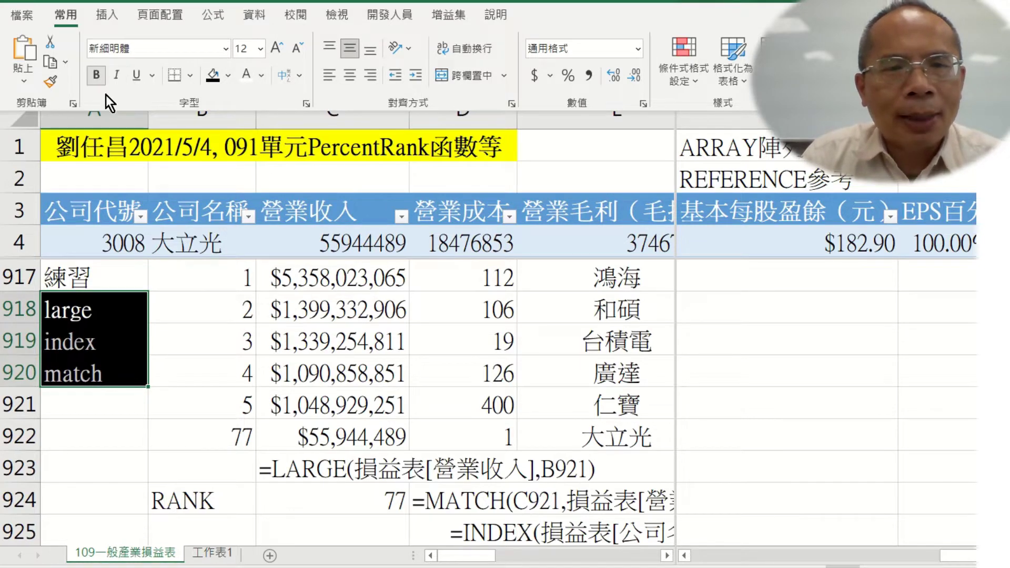
pyautogui.press('Escape')
pyautogui.press('Return')
pyautogui.click(86, 410)
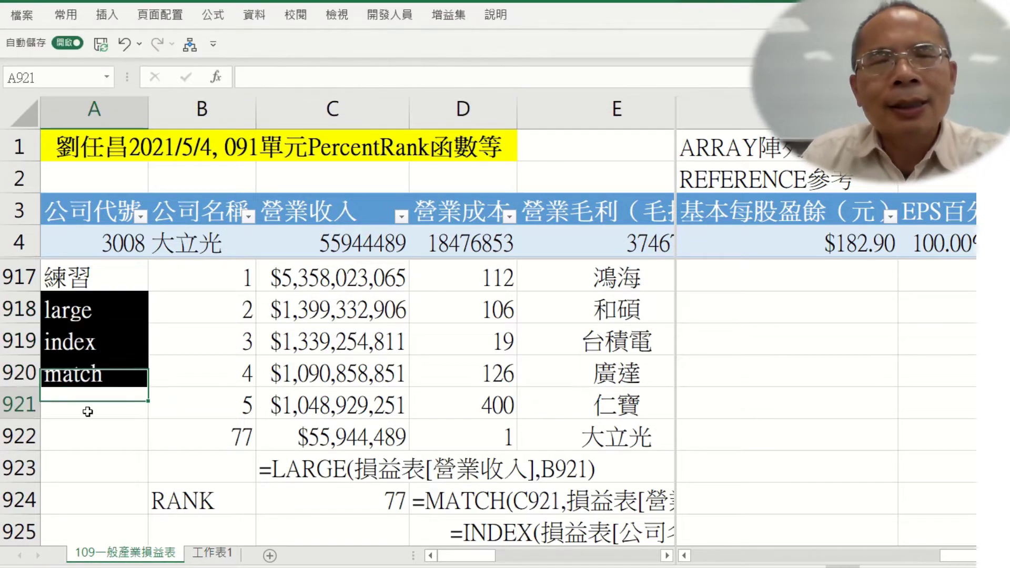
# Fill cell C923, which holds the LARGE formula text, with the gold theme colour
pyautogui.click(371, 416)
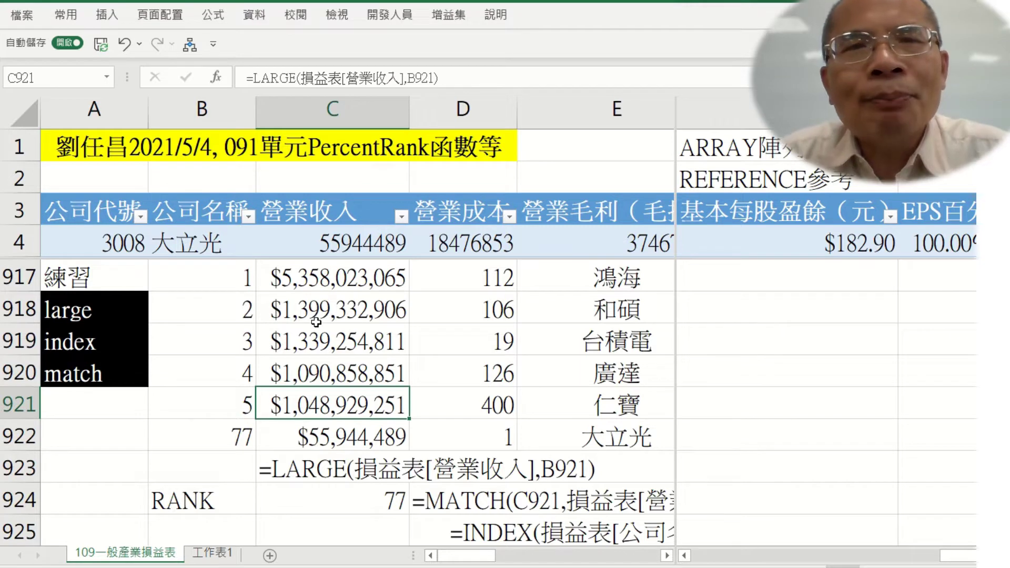
pyautogui.click(347, 305)
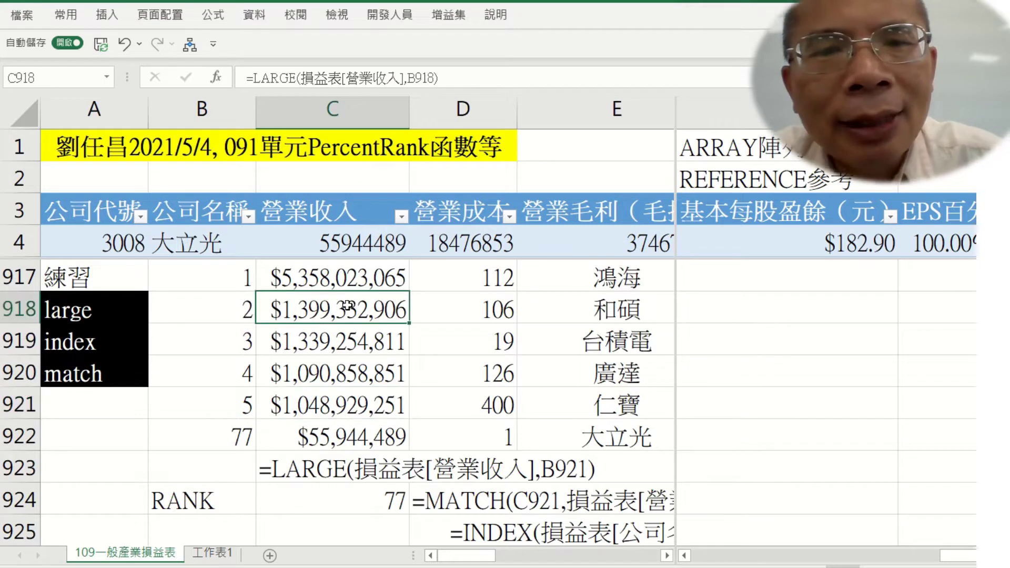
pyautogui.click(312, 459)
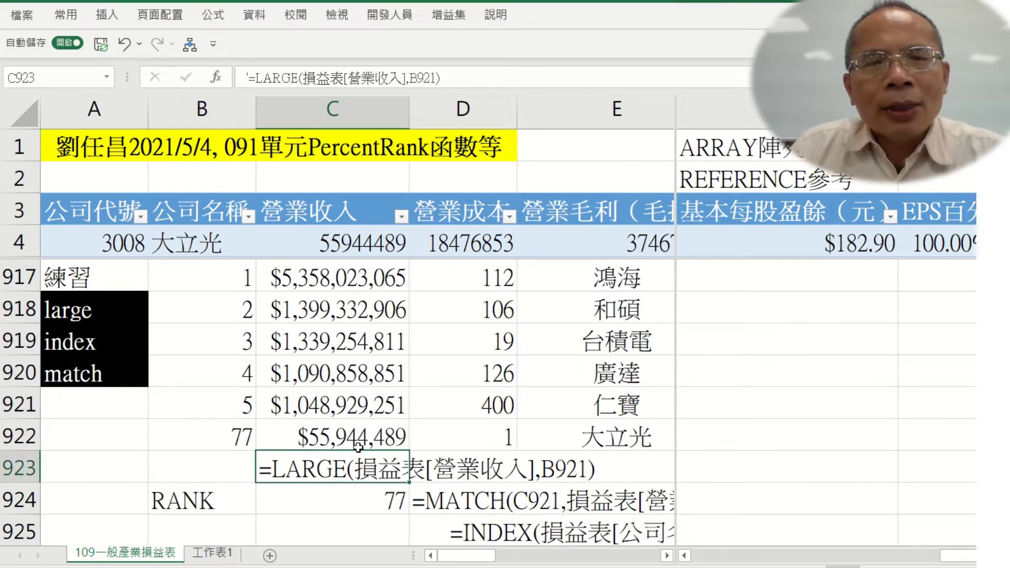
pyautogui.click(58, 13)
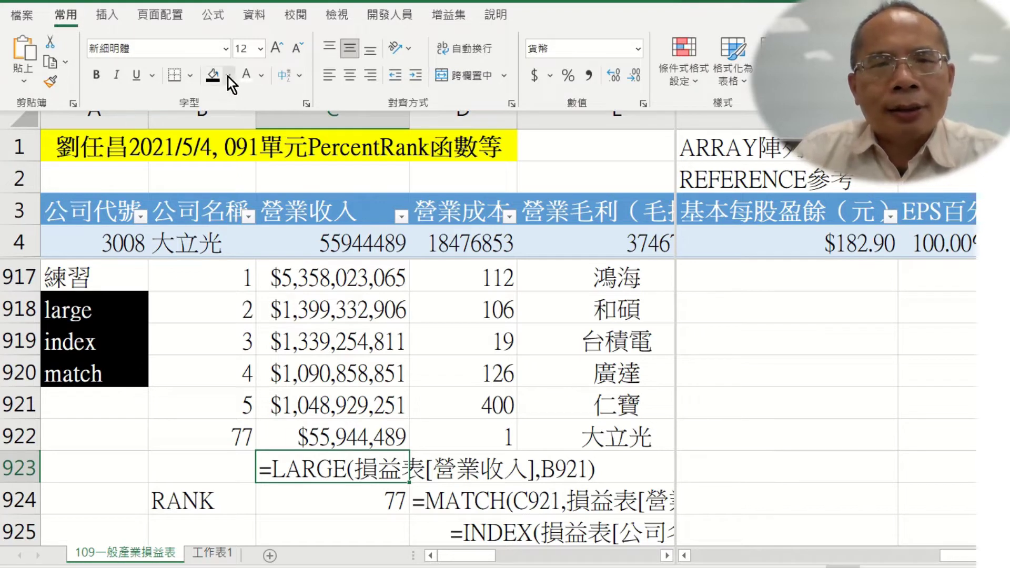
pyautogui.click(228, 77)
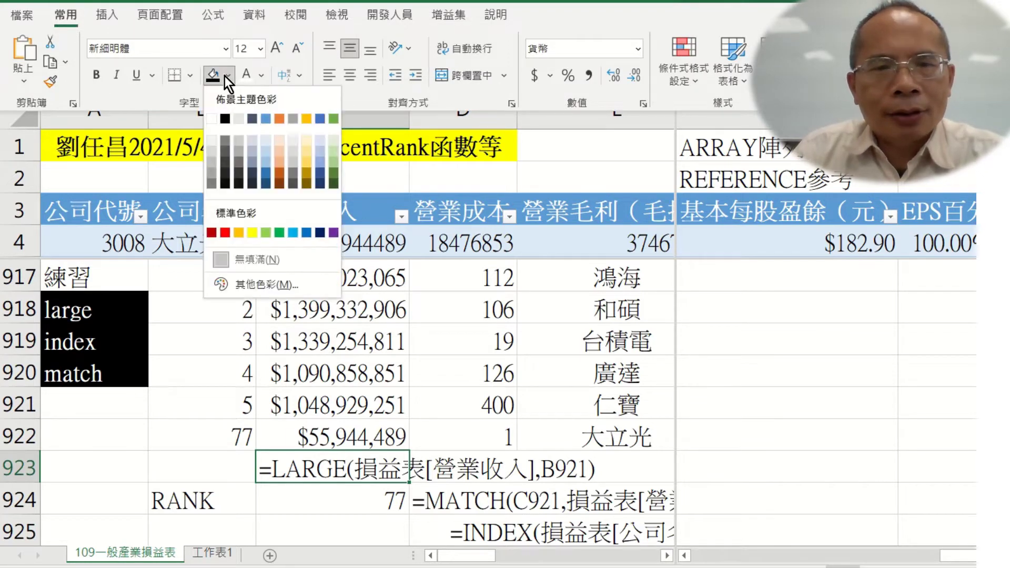
pyautogui.click(310, 121)
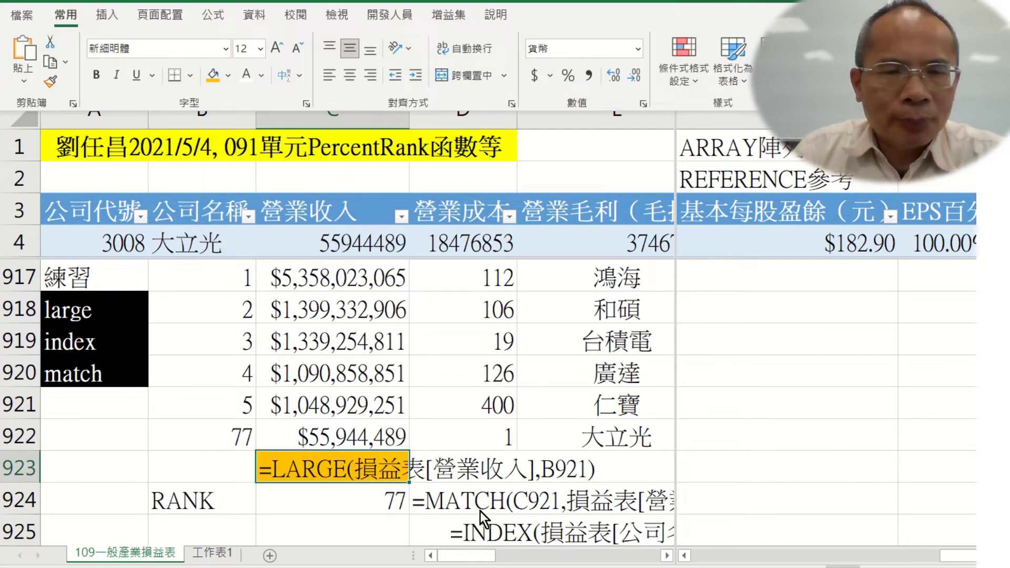
pyautogui.click(460, 493)
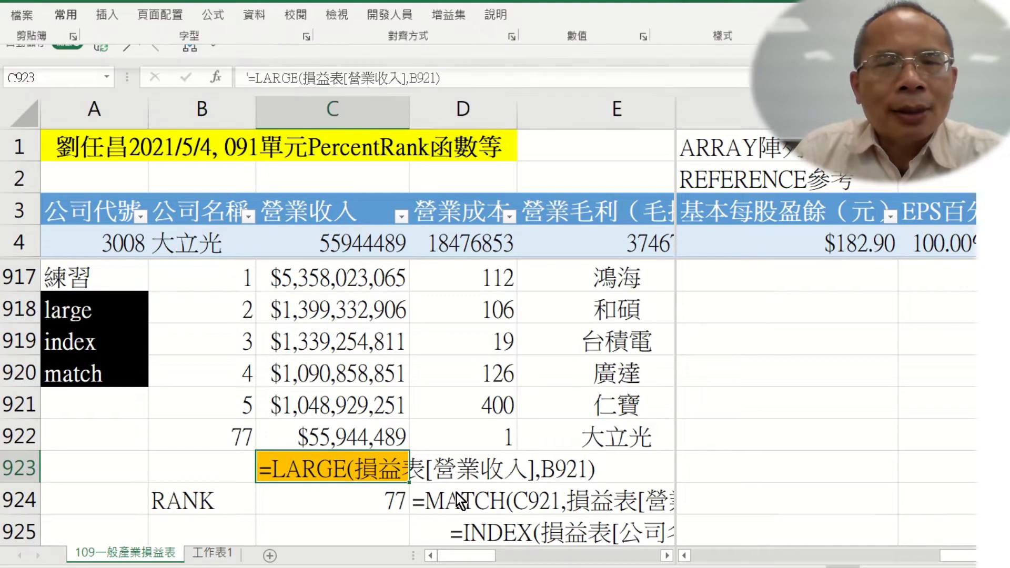
# Fill cell D924, which holds the MATCH formula text, with the blue theme colour
pyautogui.click(454, 497)
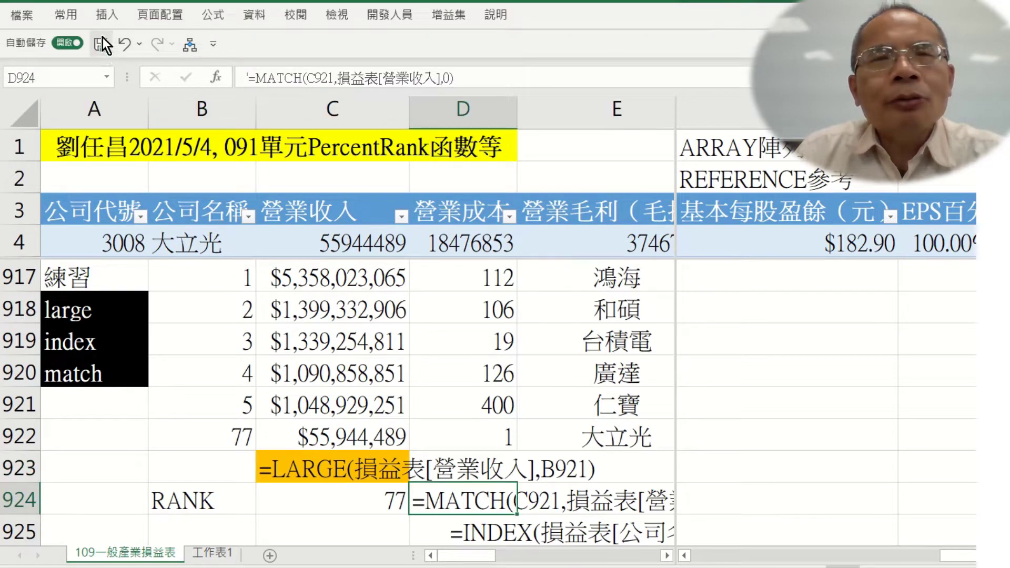
pyautogui.click(67, 16)
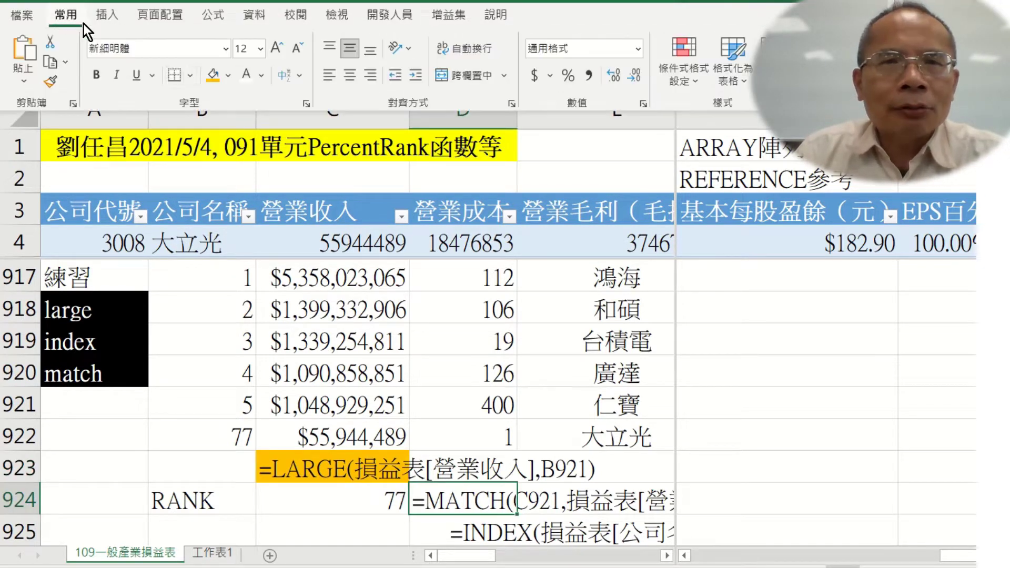
pyautogui.click(226, 77)
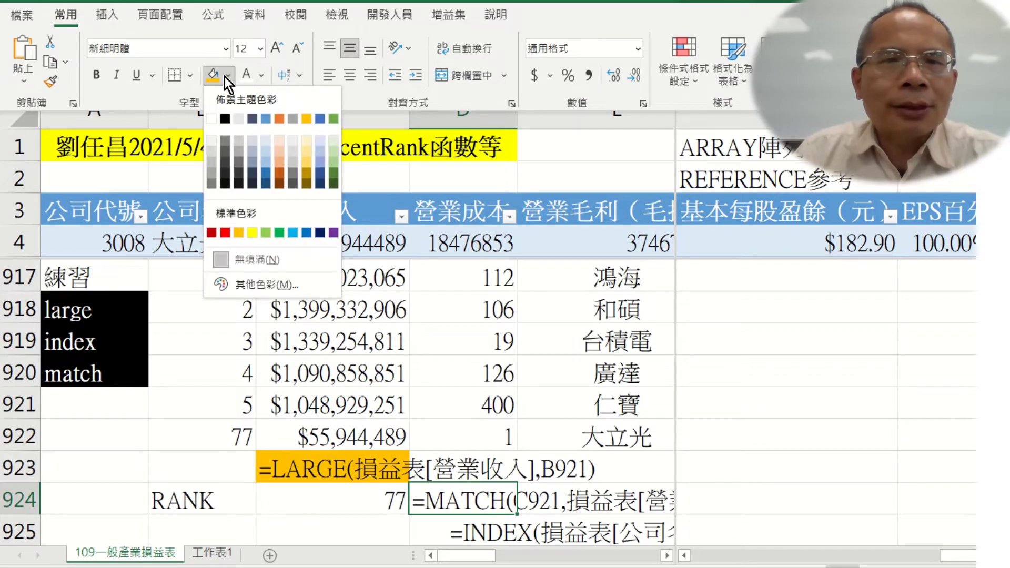
pyautogui.click(321, 118)
pyautogui.click(551, 537)
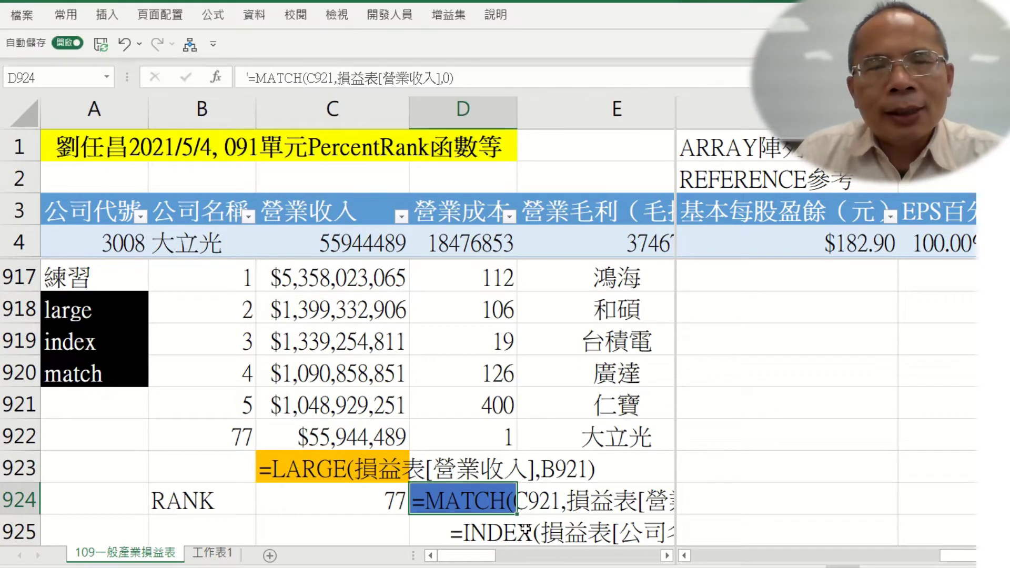
# Fill cell E925, which holds the INDEX formula text, with the green theme colour
pyautogui.click(601, 539)
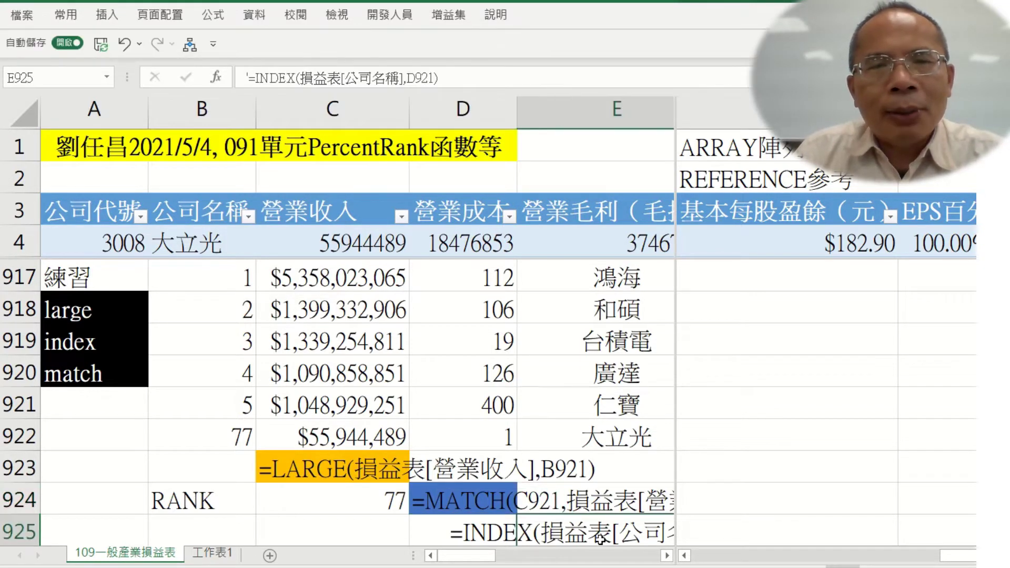
pyautogui.click(68, 15)
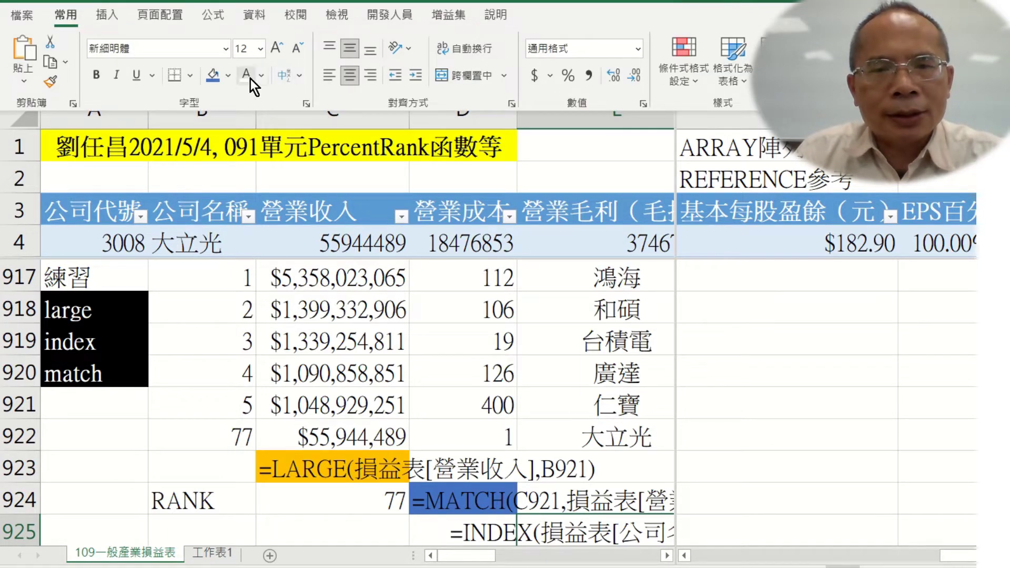
pyautogui.click(232, 77)
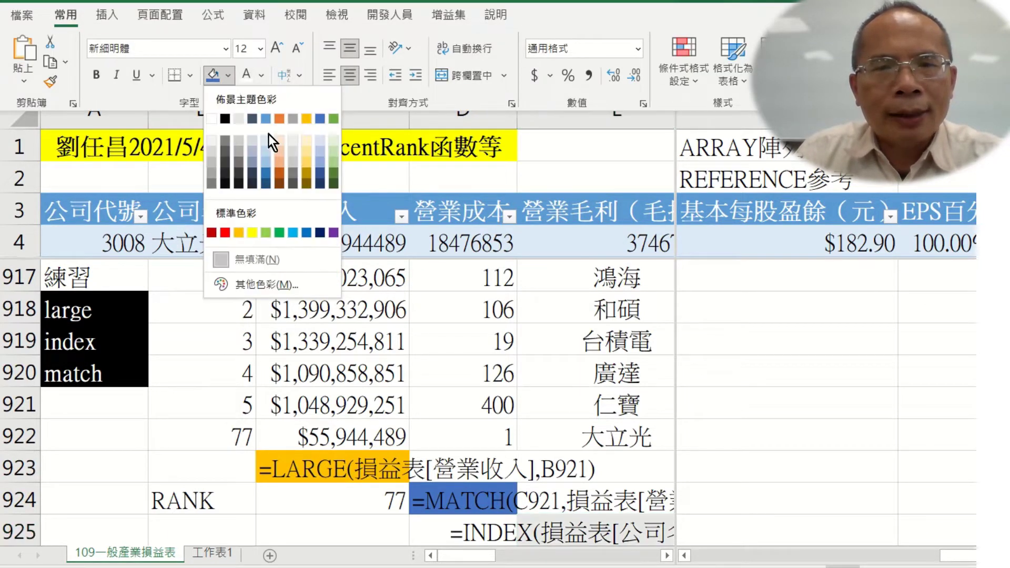
pyautogui.click(331, 119)
pyautogui.click(463, 429)
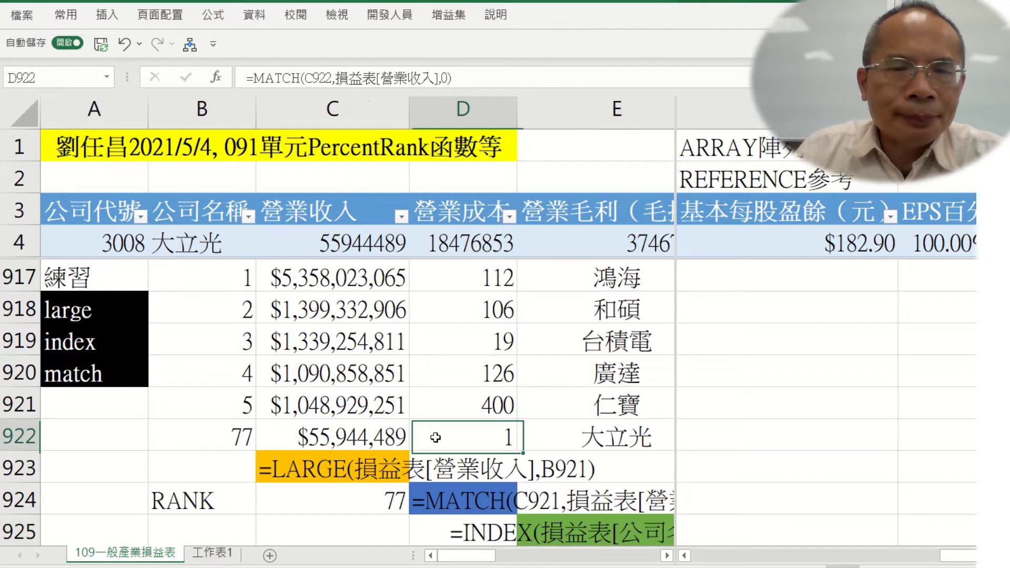
# Examine the LARGE, MATCH and INDEX formula texts in rows 923 to 925
pyautogui.click(281, 457)
pyautogui.click(429, 489)
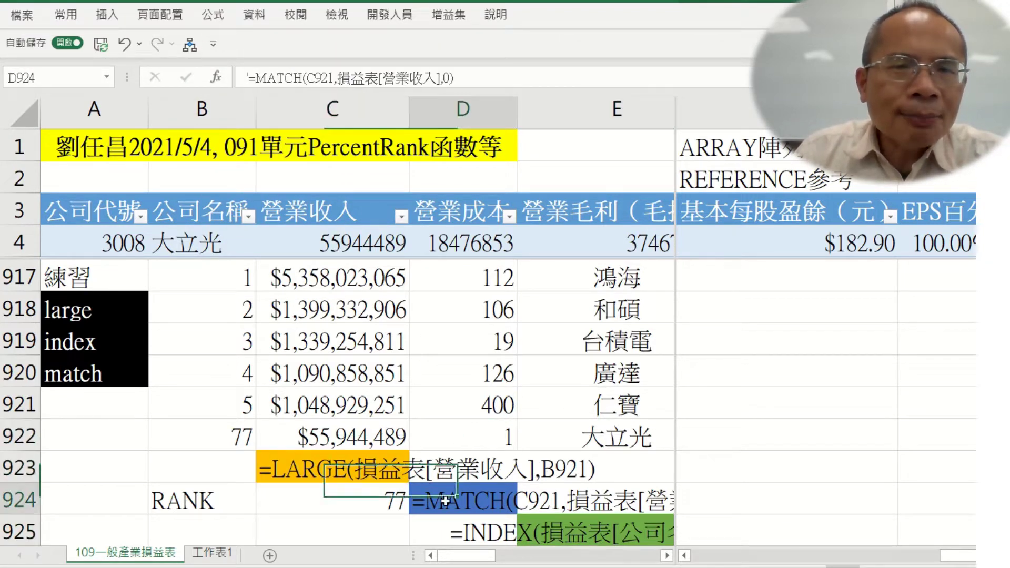
pyautogui.click(482, 524)
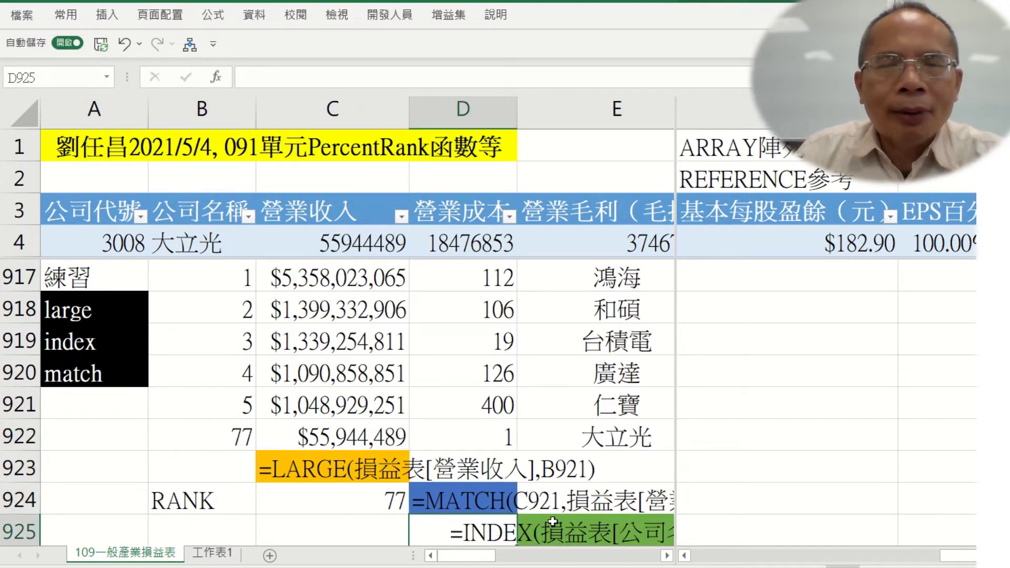
pyautogui.click(599, 537)
pyautogui.scroll(-1, 587, 419)
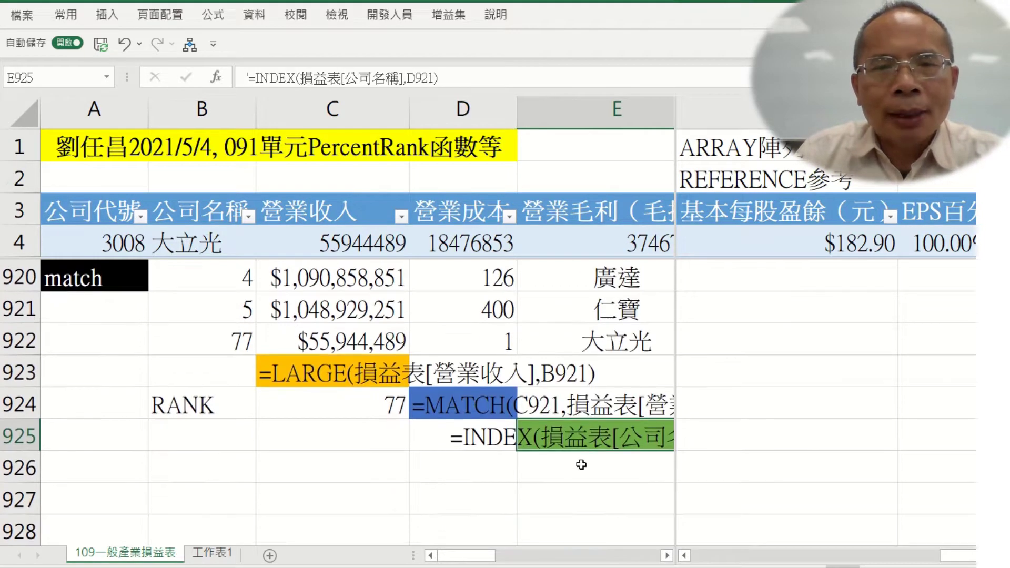
pyautogui.click(578, 467)
pyautogui.click(561, 427)
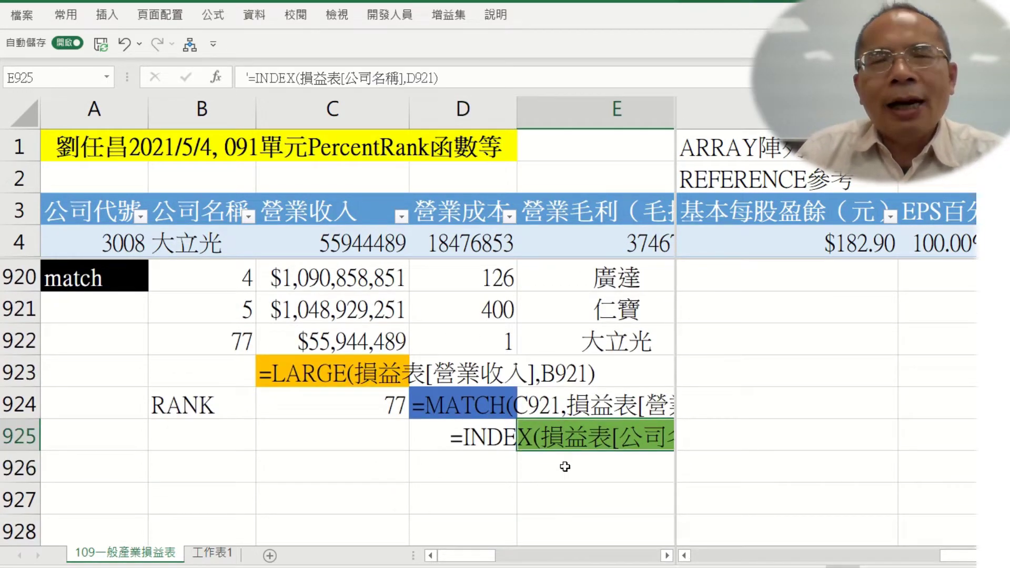
pyautogui.click(566, 467)
pyautogui.click(333, 474)
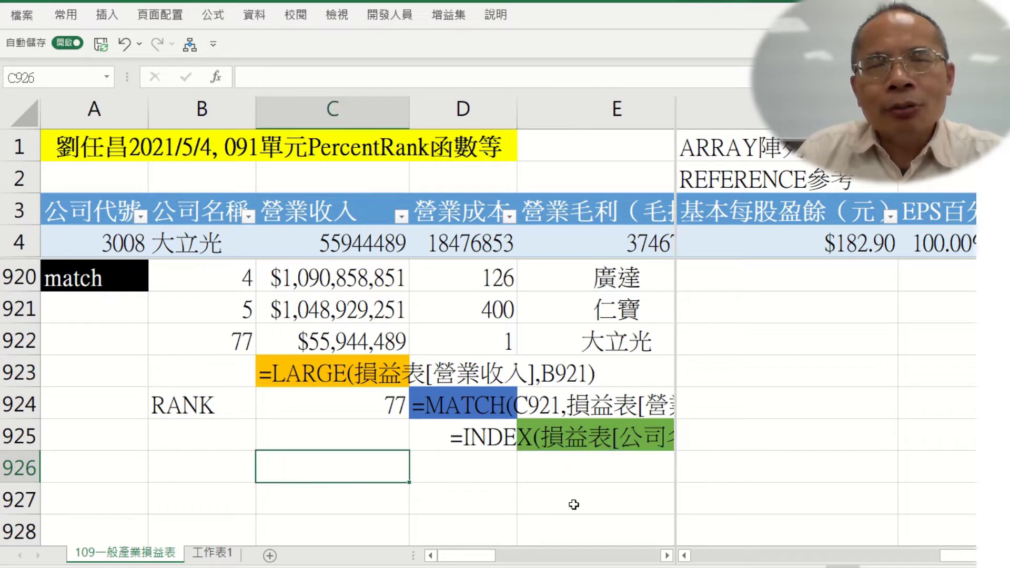
# Enter the note "函數 約 500個，都要靠自己去摸索" in cell A926
pyautogui.click(84, 467)
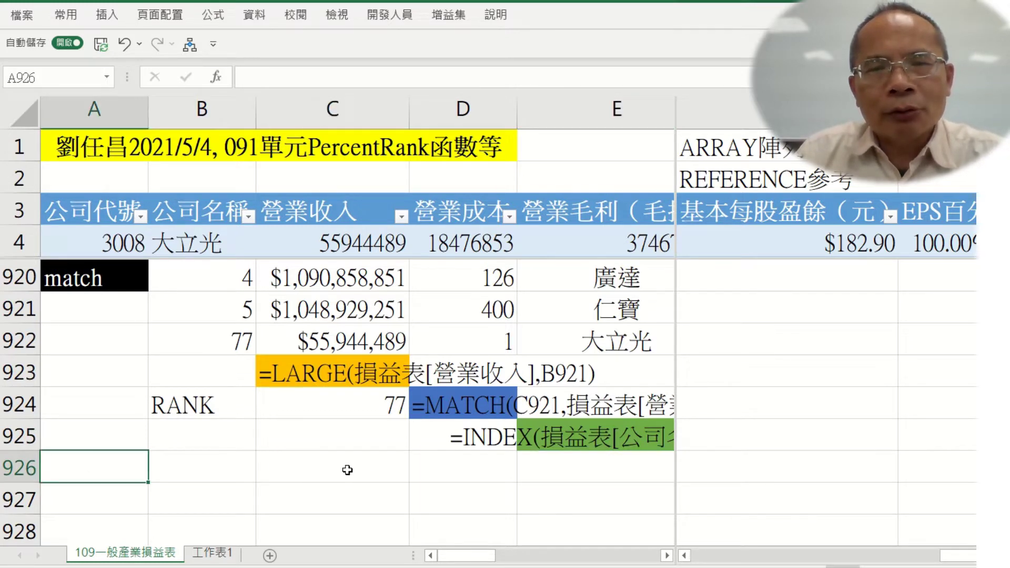
pyautogui.write('韓')
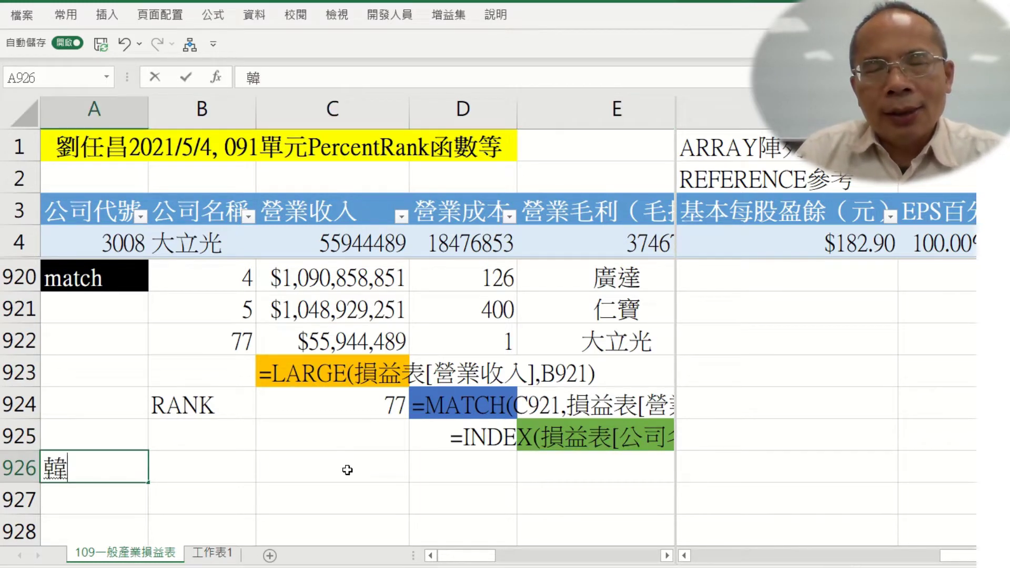
pyautogui.write('數')
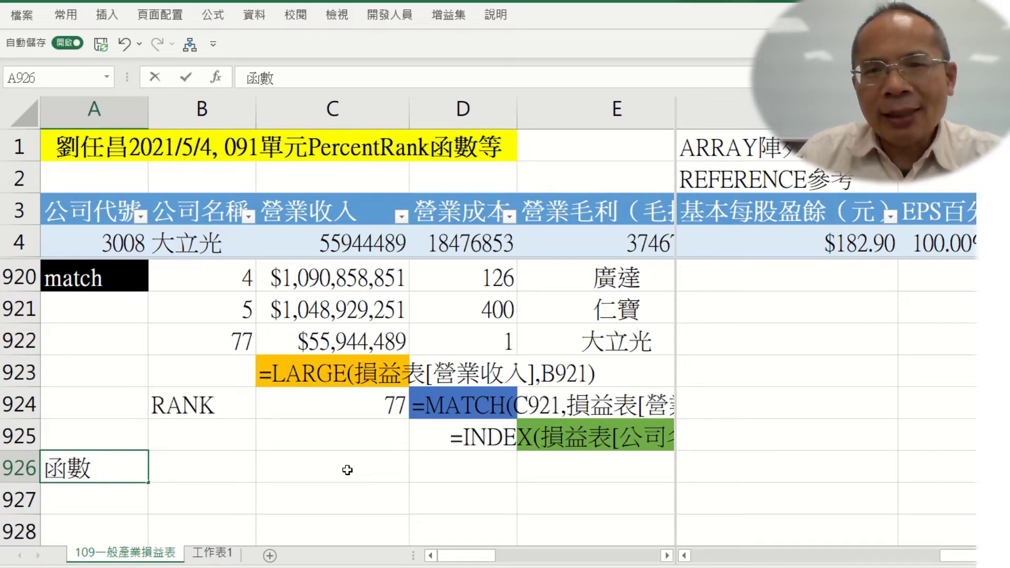
pyautogui.write(' 約')
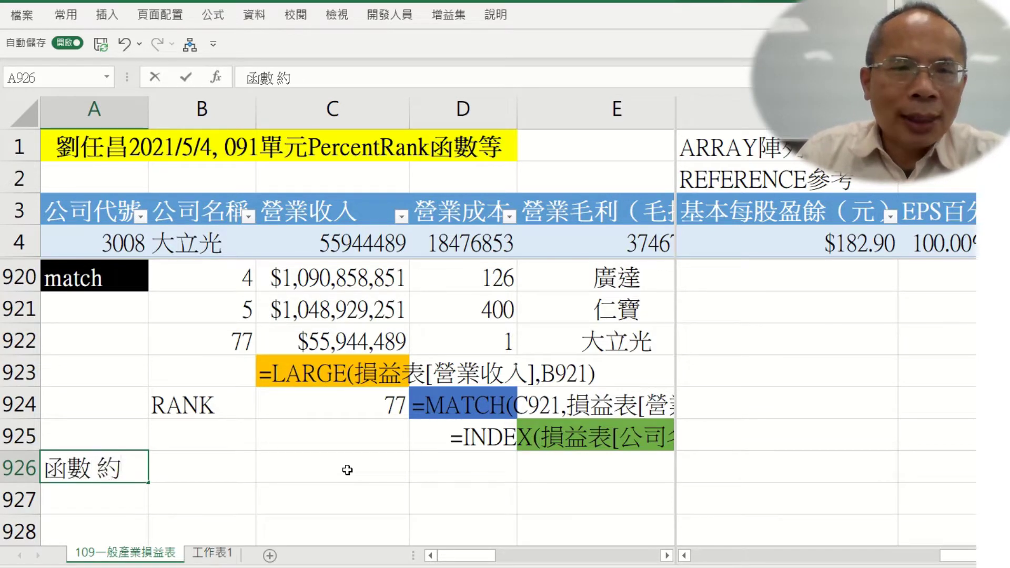
pyautogui.write('500ㄍ')
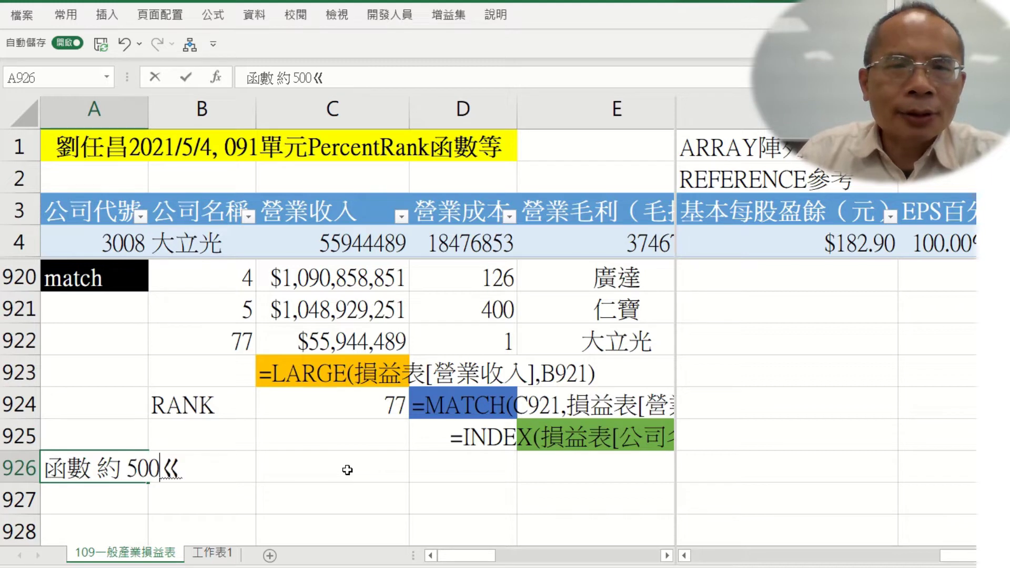
pyautogui.write('ㄜˋ')
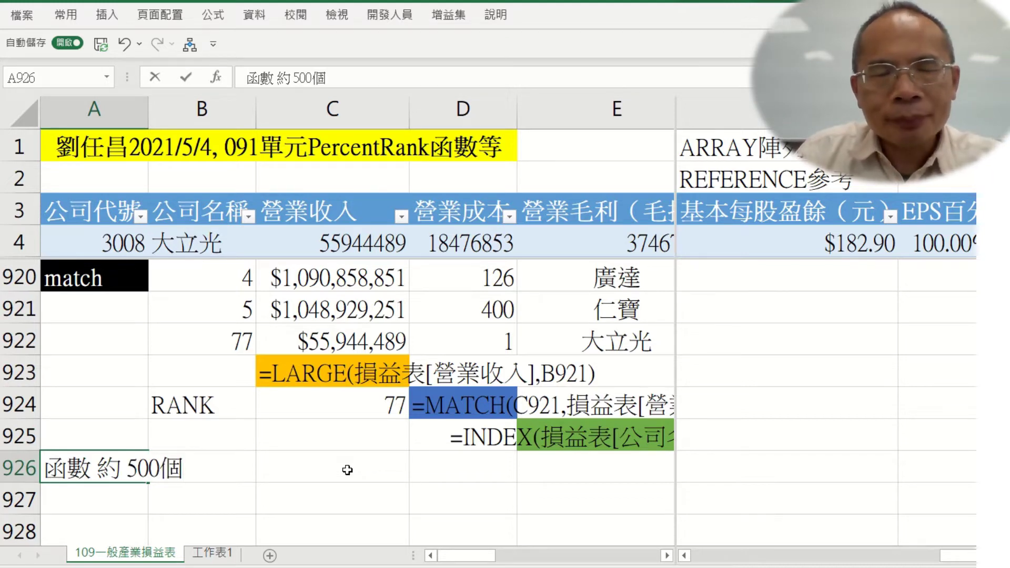
pyautogui.write('，都要靠')
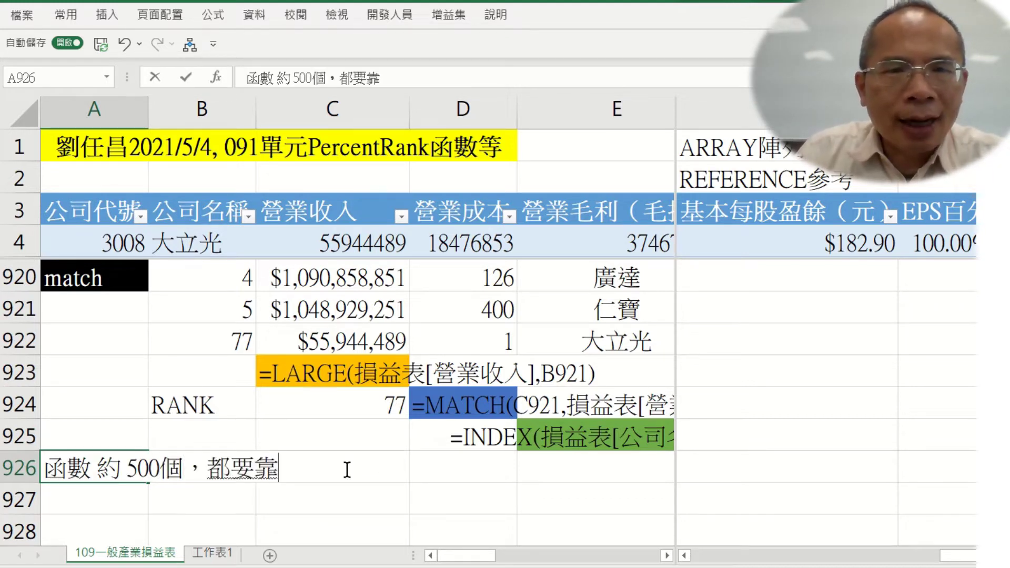
pyautogui.write('自己ㄑㄩˋ')
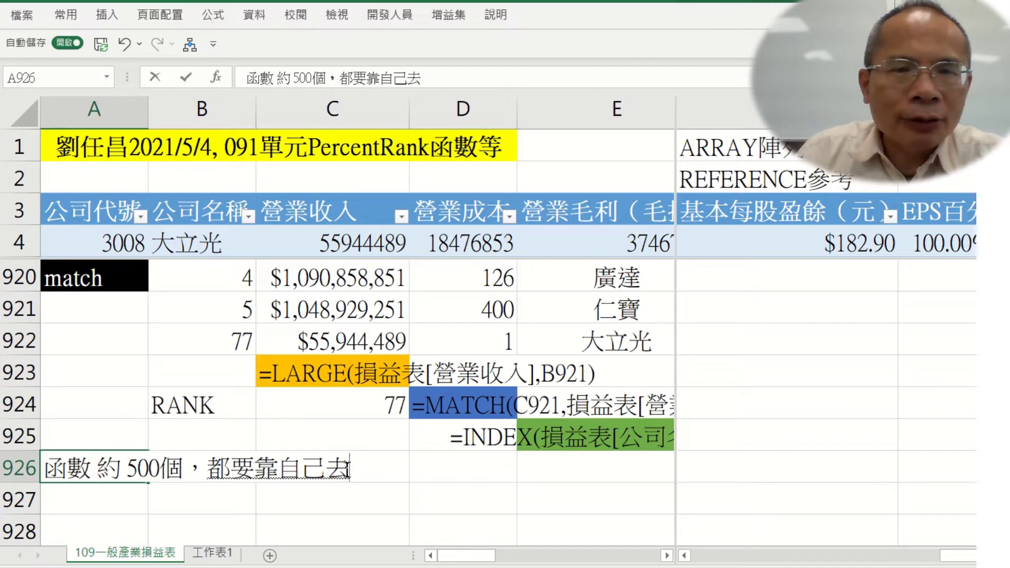
pyautogui.write('ㄇㄛ')
pyautogui.press('space')
pyautogui.write('ㄙㄨㄛ')
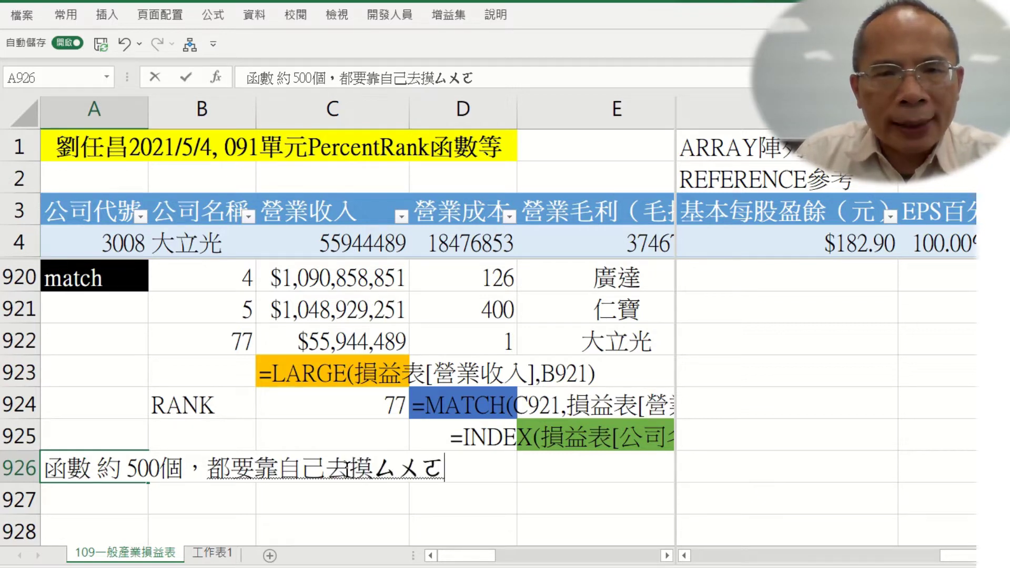
pyautogui.write('ˇ')
pyautogui.press('Return')
pyautogui.press('Return')
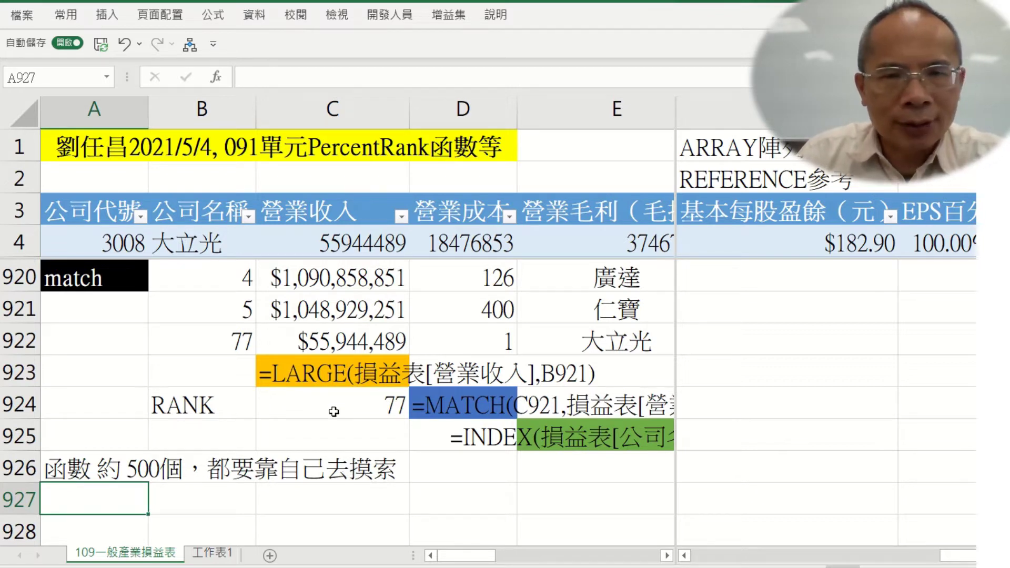
# Enter the note "有large就有small" in cell A927
pyautogui.write('xu3')
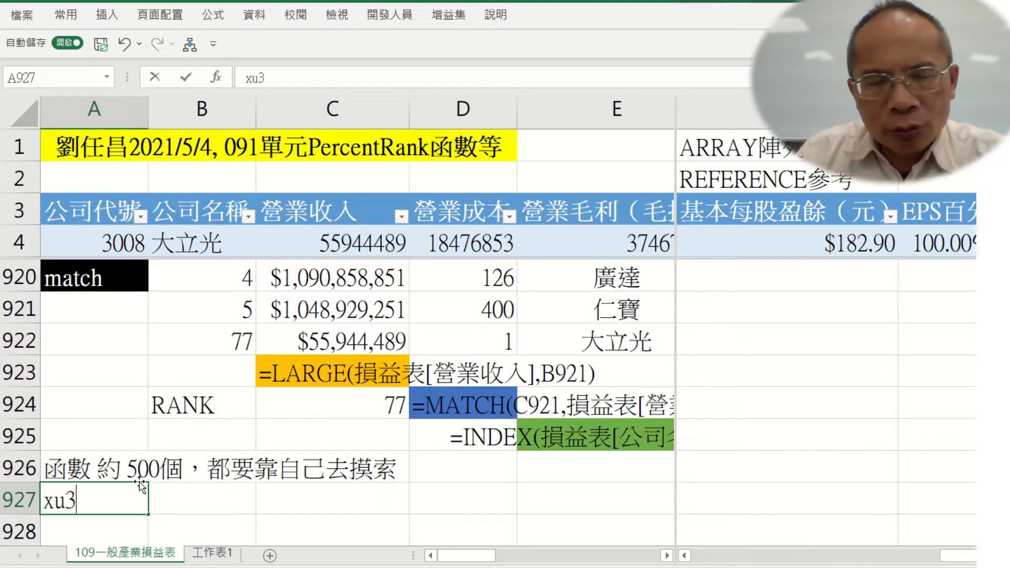
pyautogui.press('Escape')
pyautogui.write('有')
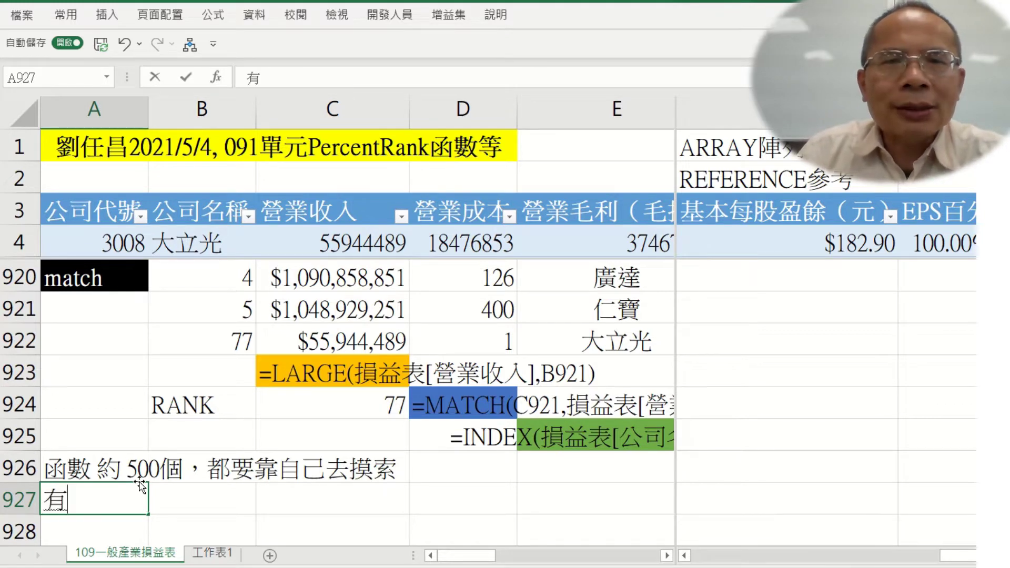
pyautogui.write('large')
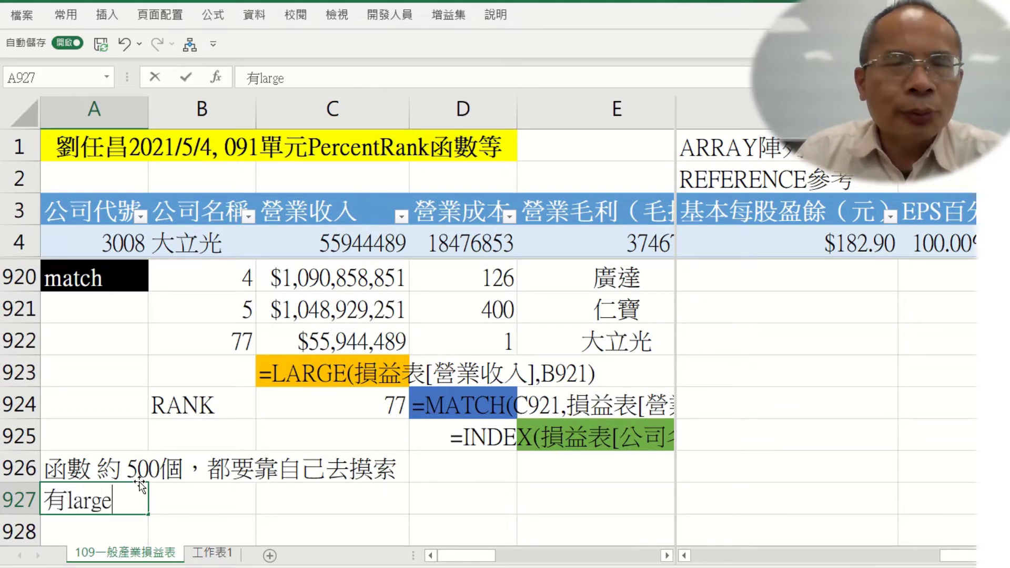
pyautogui.write('就醫定一ㄡ')
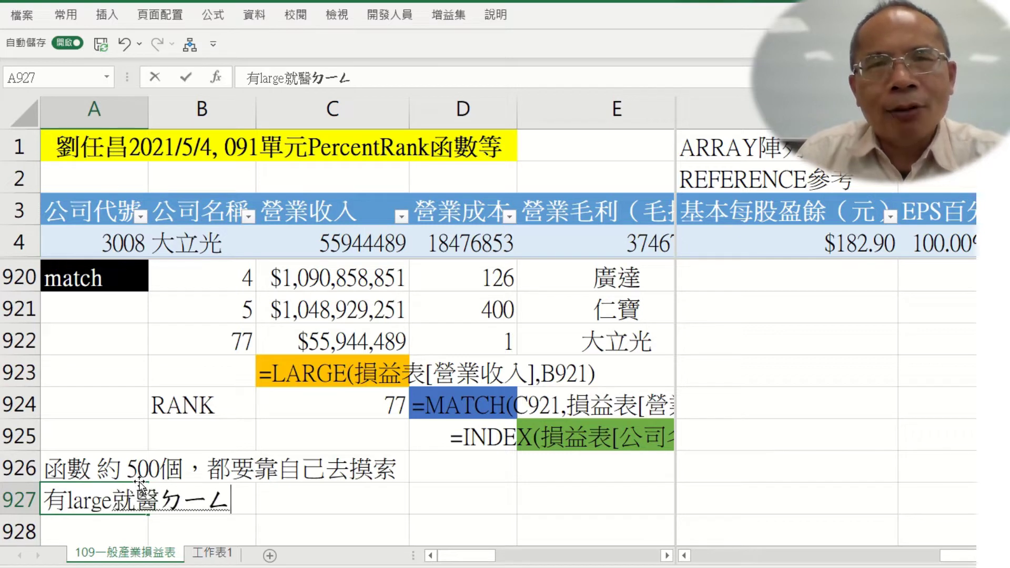
pyautogui.press('BackSpace')
pyautogui.press('BackSpace')
pyautogui.press('BackSpace')
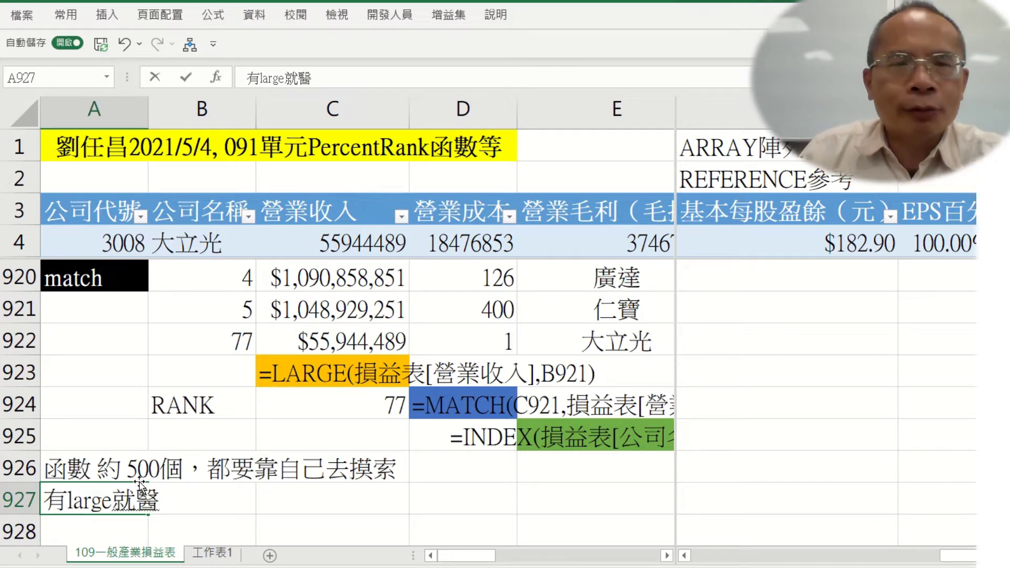
pyautogui.press('BackSpace')
pyautogui.write('一ㄡ3')
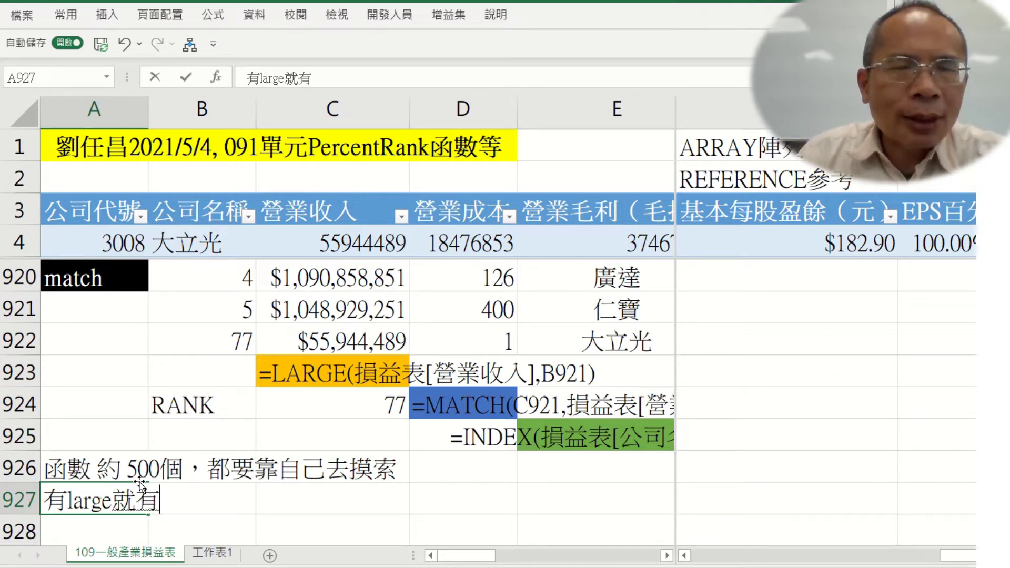
pyautogui.write('small')
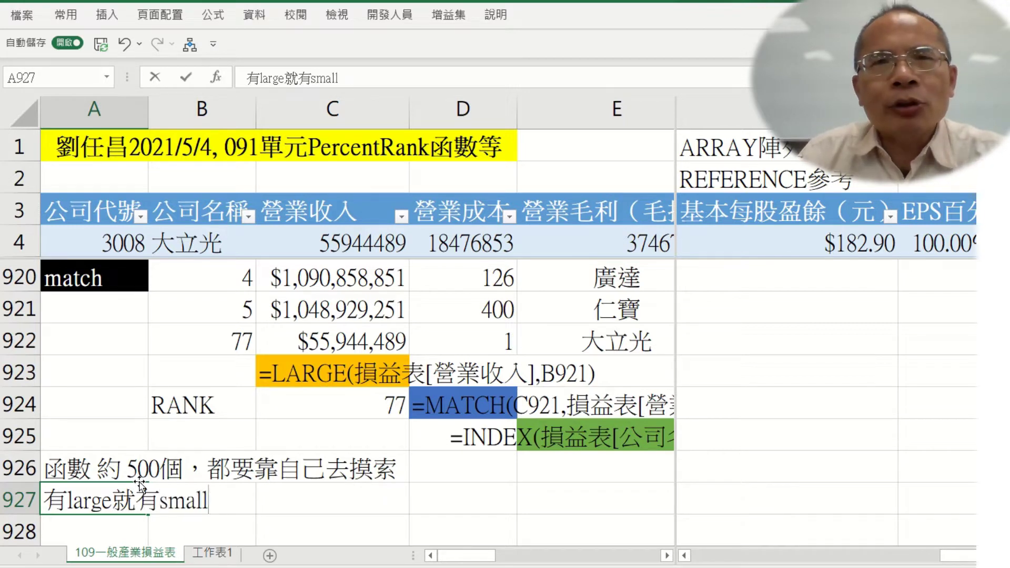
pyautogui.press('Return')
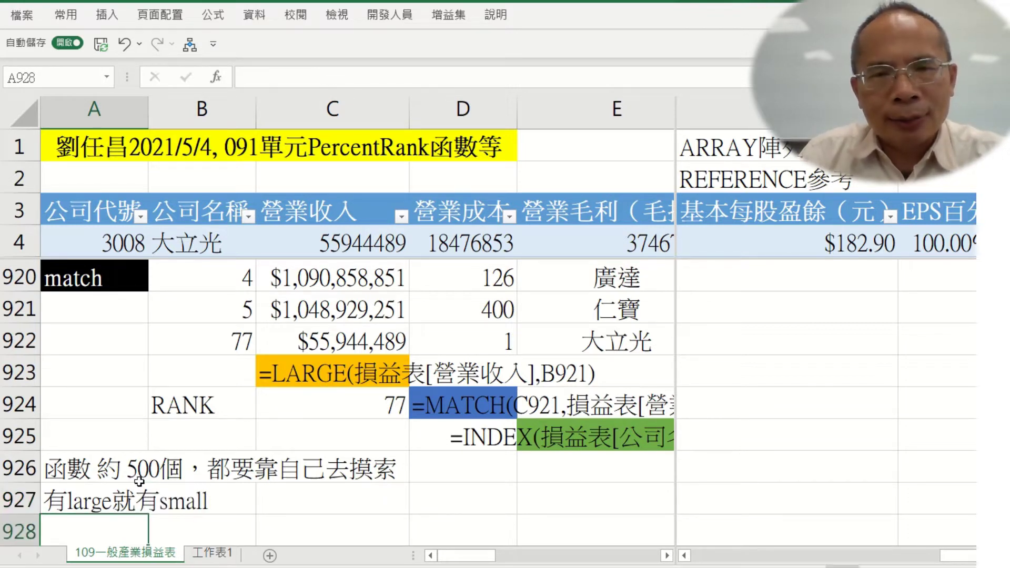
pyautogui.write('In')
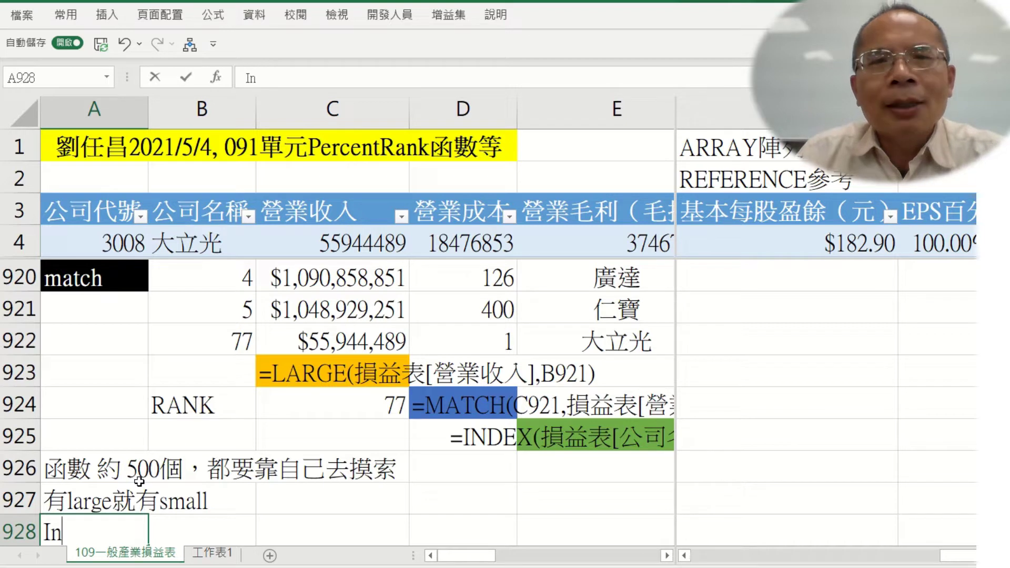
pyautogui.press('Return')
pyautogui.press('Up')
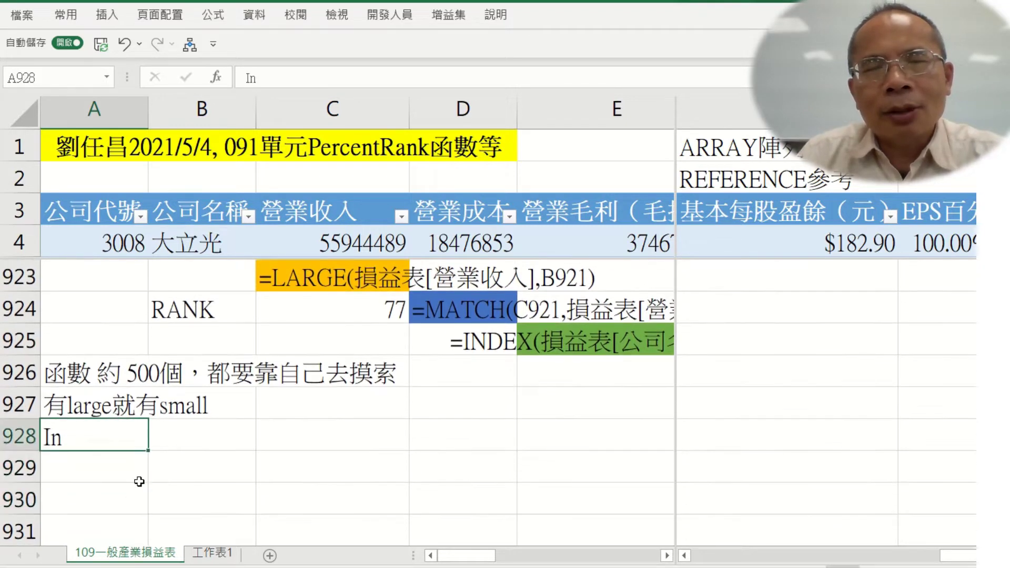
pyautogui.click(303, 74)
pyautogui.write('dex')
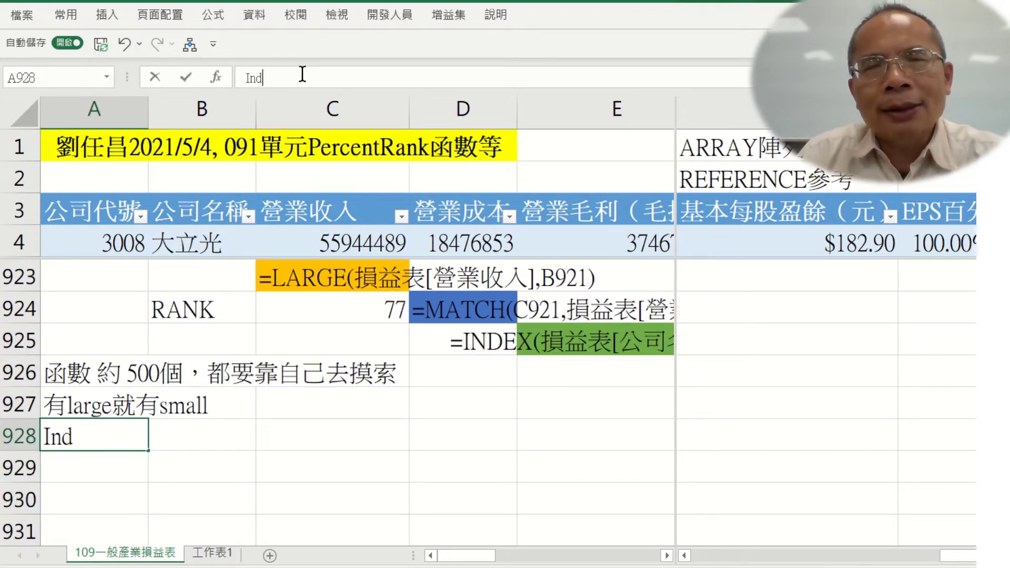
# Start an INDEX formula in cell A928 to view its argument syntax, and cancel the edit
pyautogui.press('BackSpace')
pyautogui.press('BackSpace')
pyautogui.press('BackSpace')
pyautogui.press('BackSpace')
pyautogui.press('BackSpace')
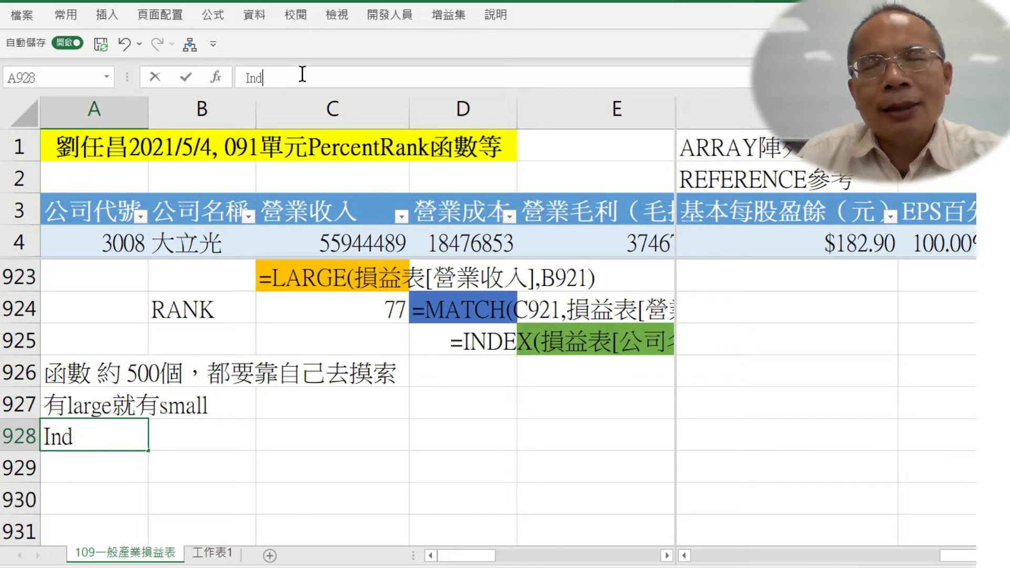
pyautogui.write('=')
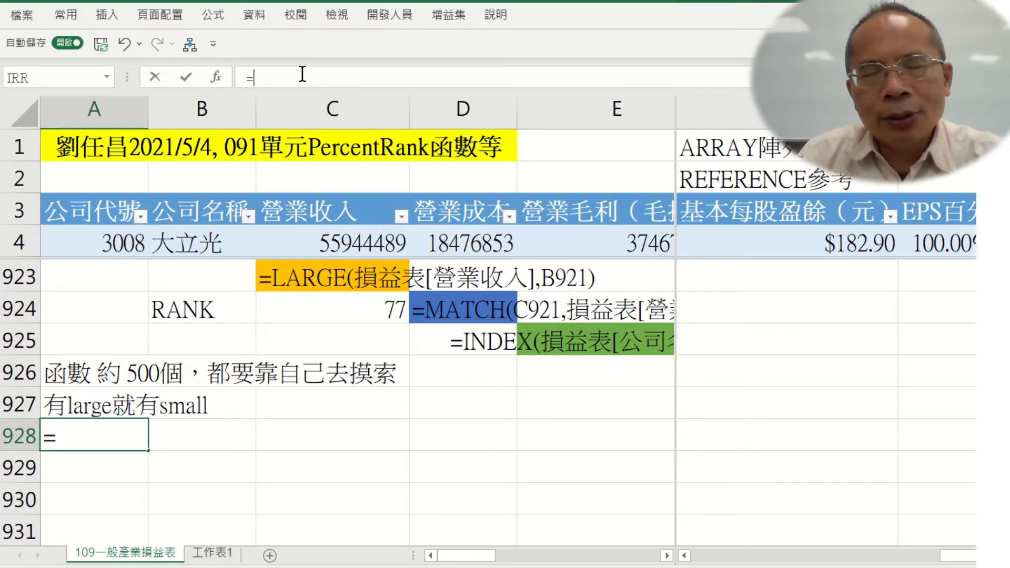
pyautogui.write('index')
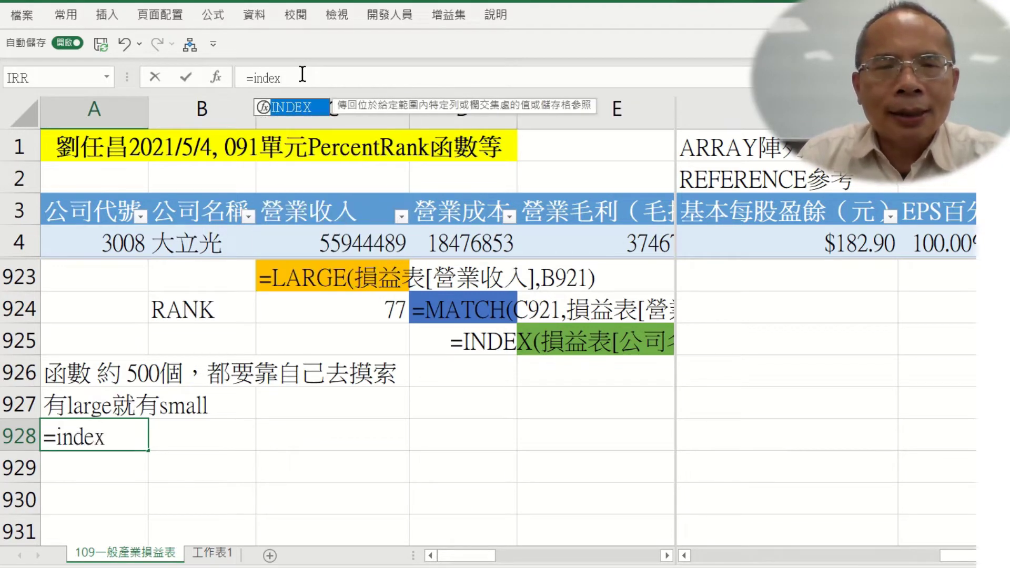
pyautogui.write('(')
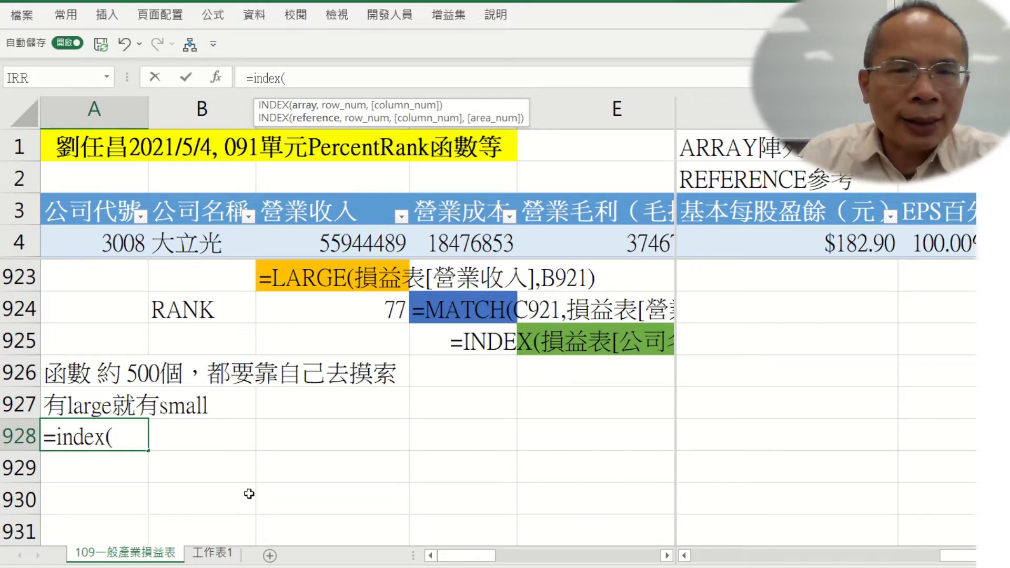
pyautogui.press('Escape')
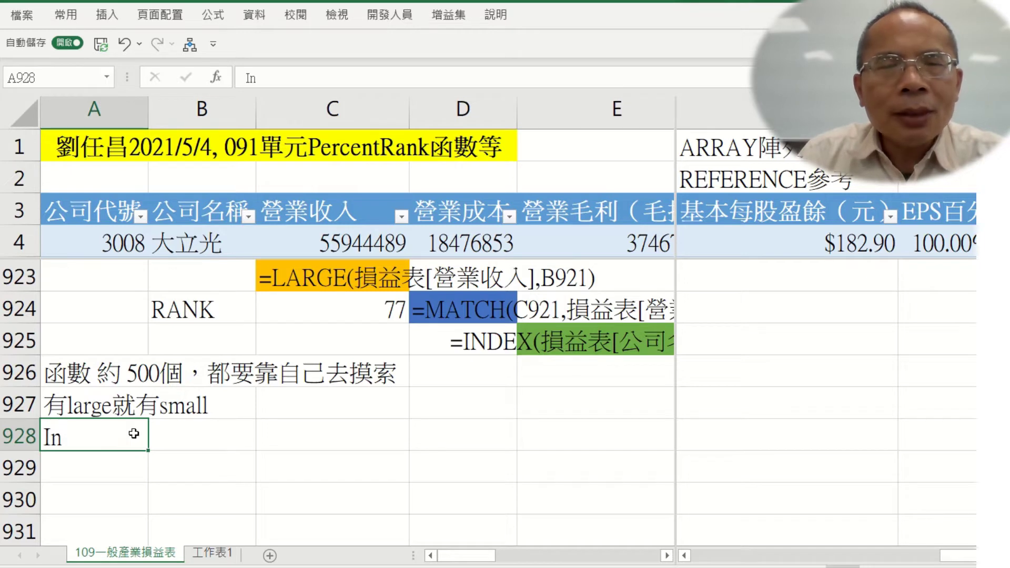
# Start the INDEX syntax note in cell A928 as plain text with "index(array"
pyautogui.write('=')
pyautogui.press('BackSpace')
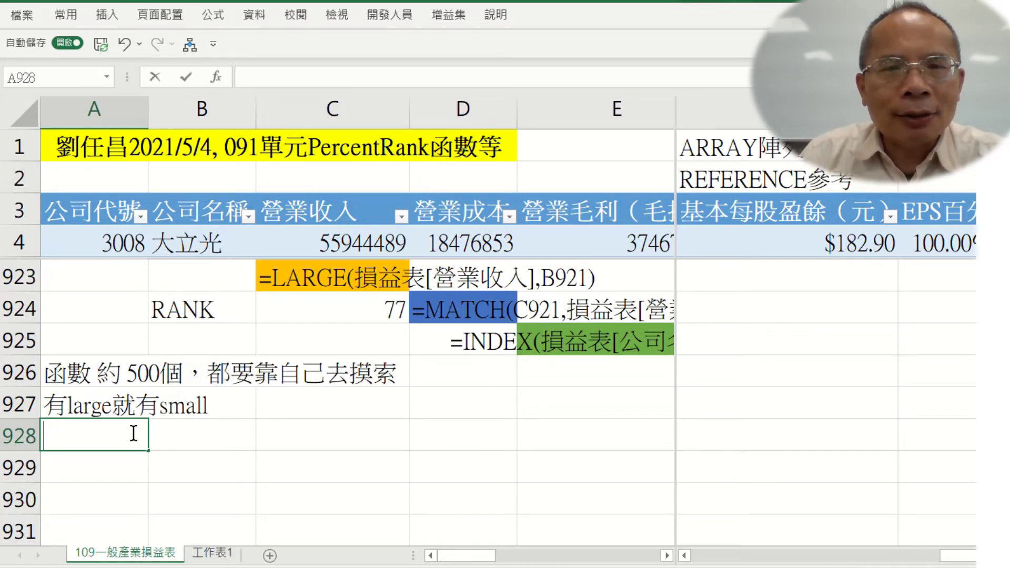
pyautogui.write('index')
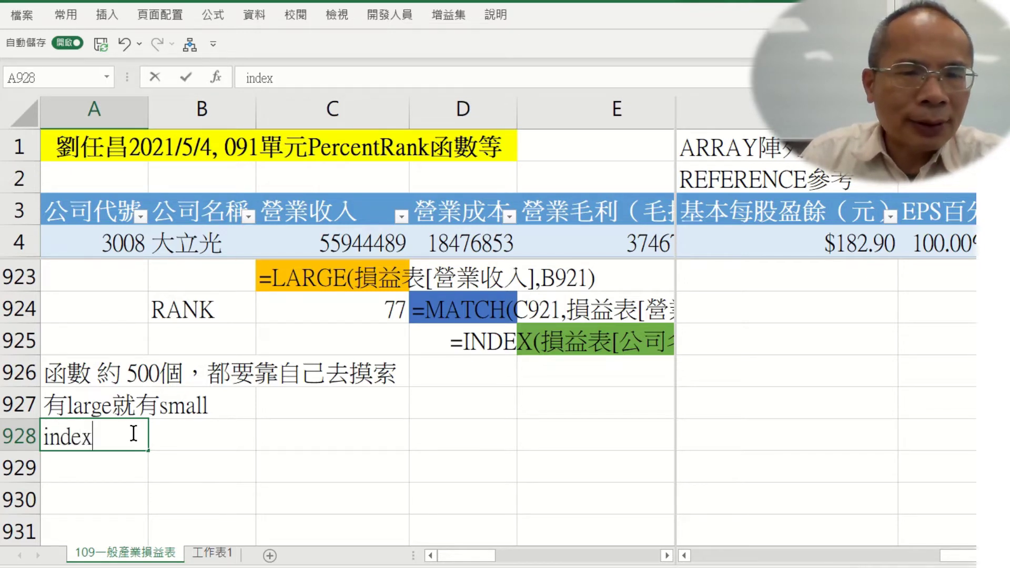
pyautogui.write('(array')
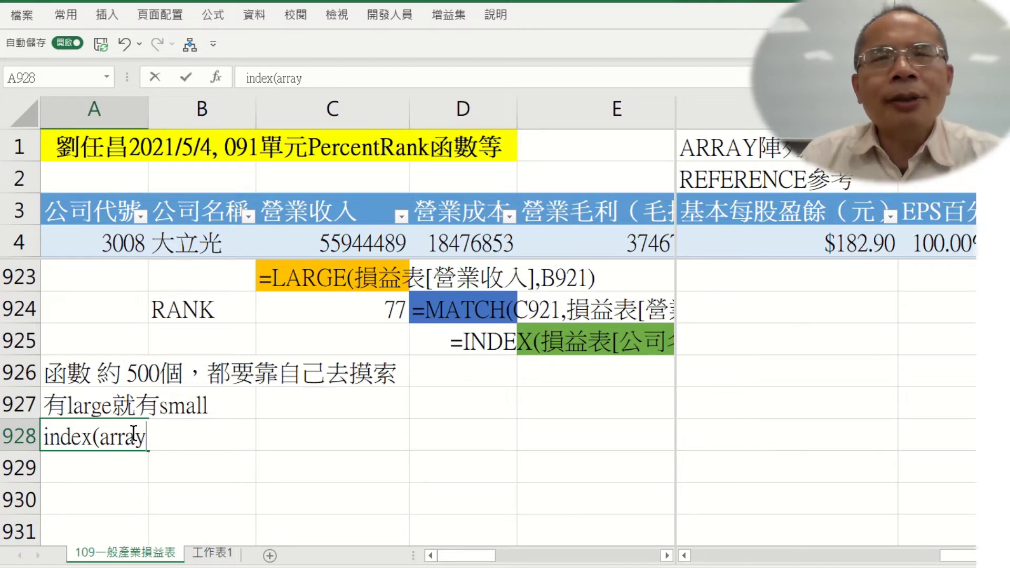
pyautogui.write('u')
pyautogui.press('BackSpace')
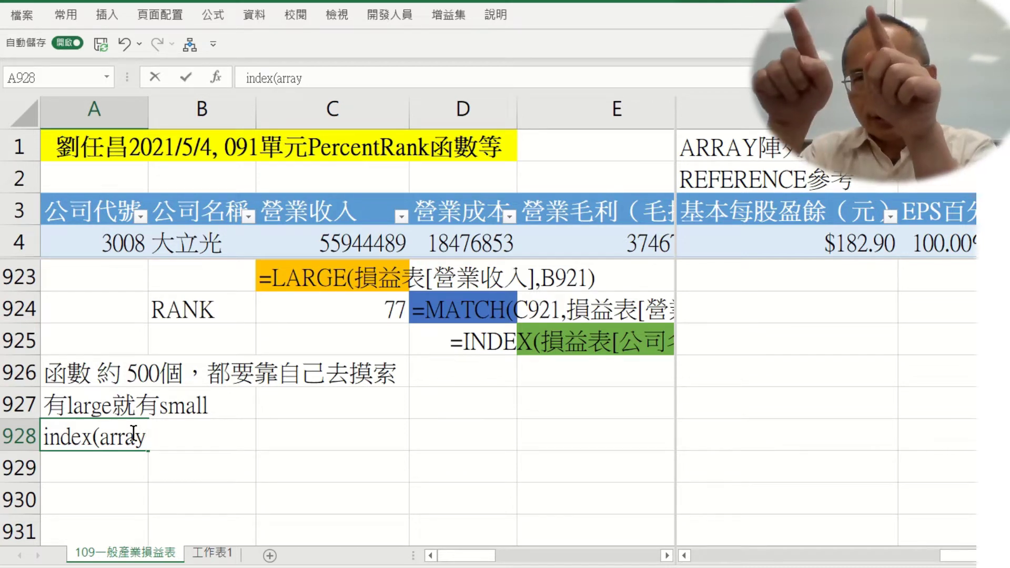
# Add "一欄範圍" after "array" in the A928 note, choosing the character 欄 for "column"
pyautogui.write('一ㄍ')
pyautogui.press('BackSpace')
pyautogui.write('ㄉㄢ')
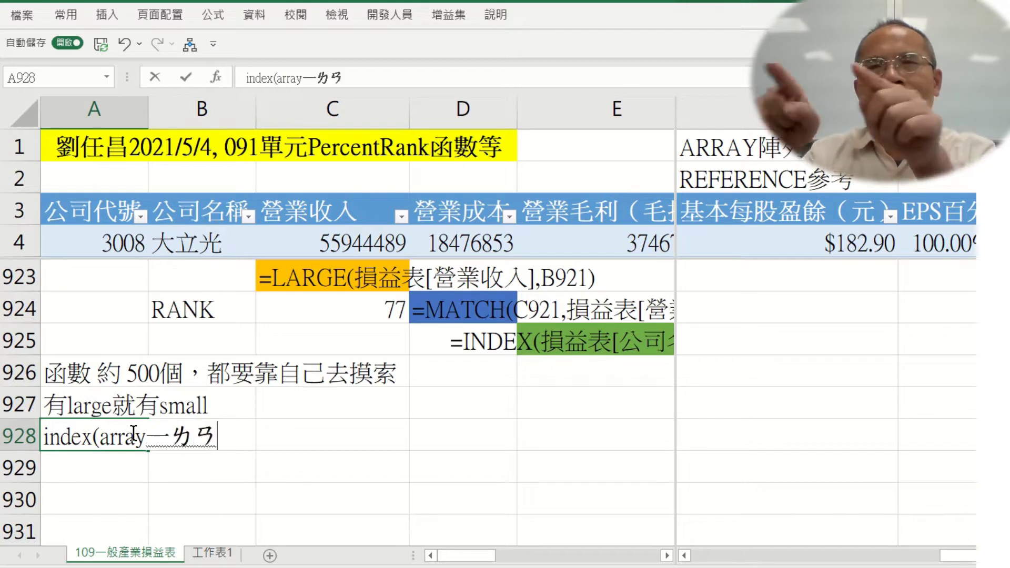
pyautogui.write('ˊ')
pyautogui.press('BackSpace')
pyautogui.write('ㄌㄢˊ')
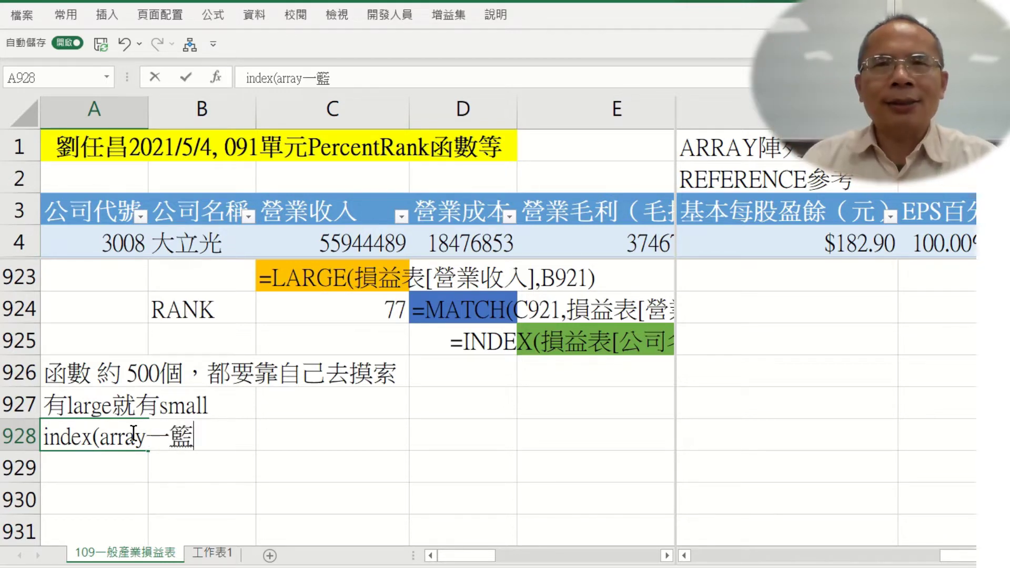
pyautogui.write('ㄈㄢˋㄨㄟˊ')
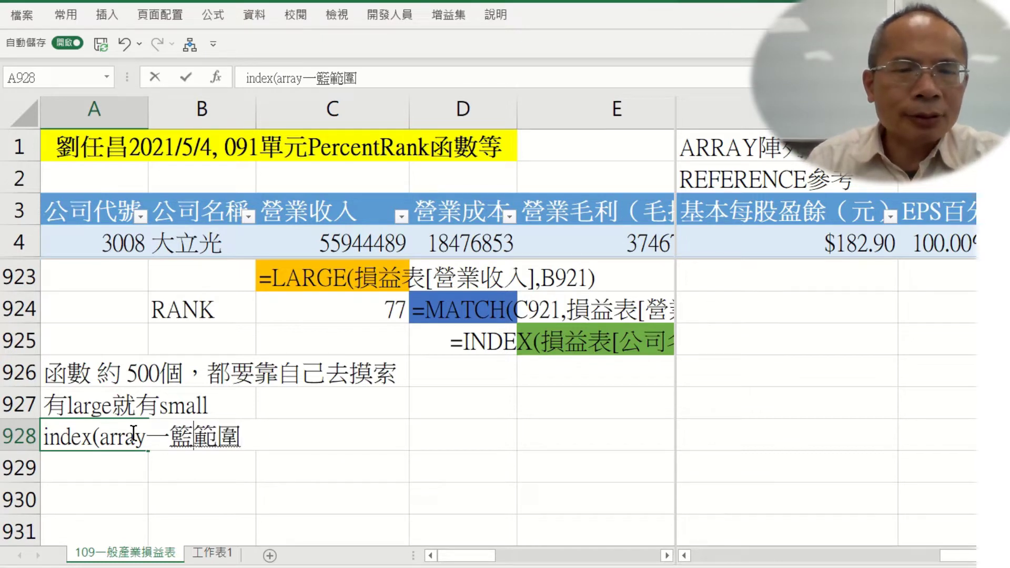
pyautogui.press('Down')
pyautogui.press('Down')
pyautogui.press('Down')
pyautogui.press('Down')
pyautogui.press('Down')
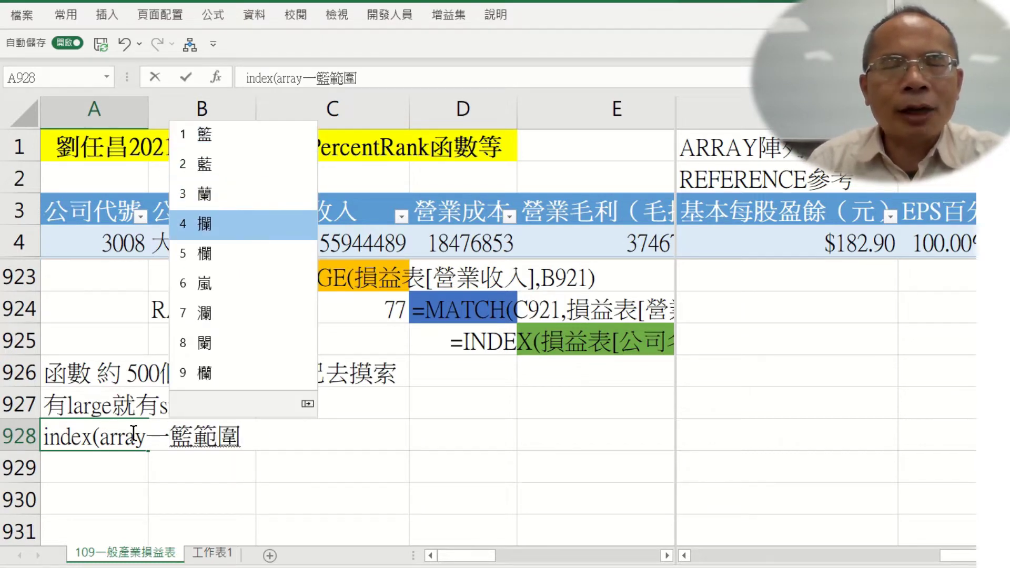
pyautogui.press('Return')
pyautogui.press('Return')
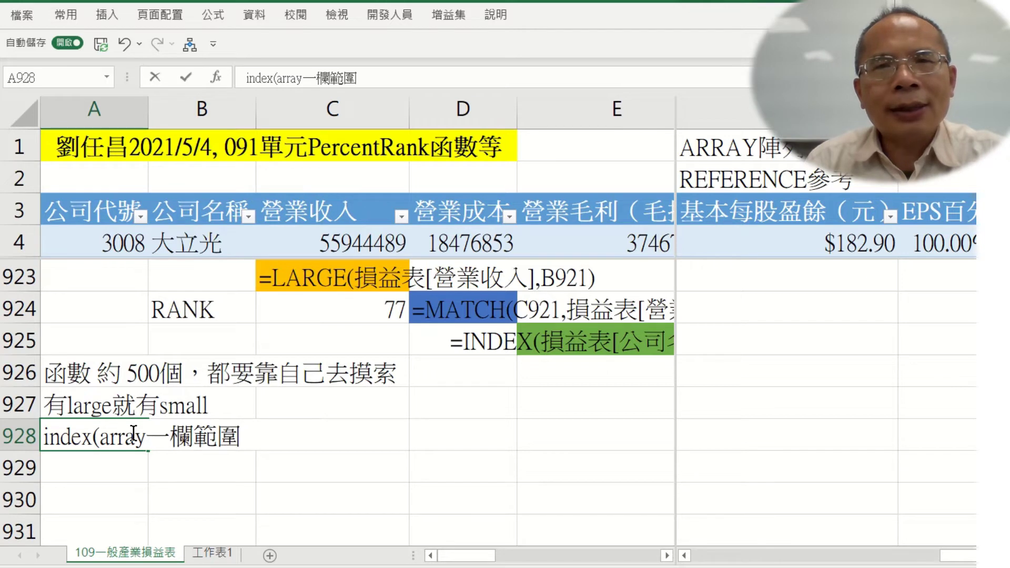
# Continue the A928 note with the arguments ",第幾個,搜尋模式0"
pyautogui.write(',ㄉㄧˋㄐ')
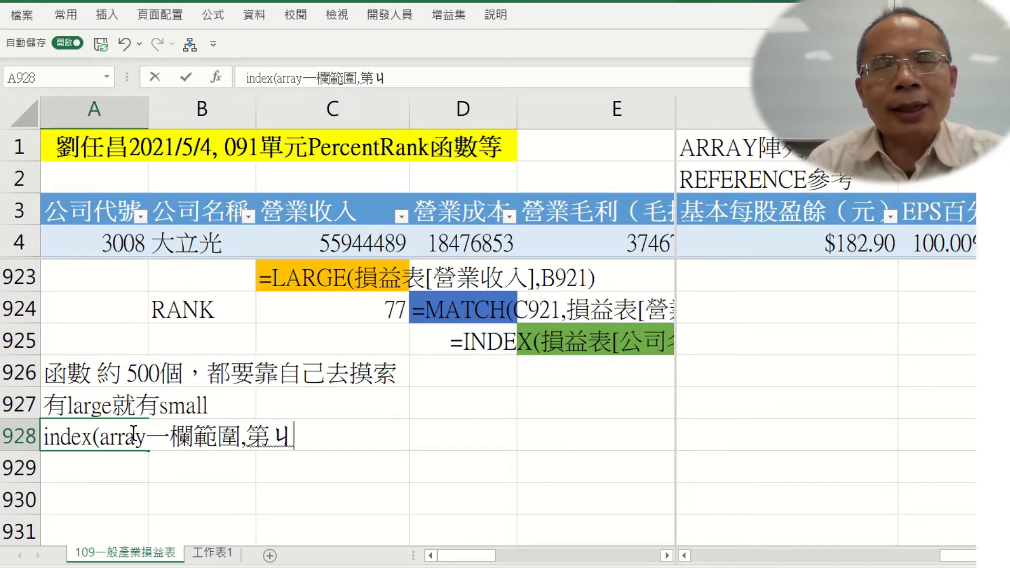
pyautogui.write('ㄧˇㄍㄜˋ')
pyautogui.press('Return')
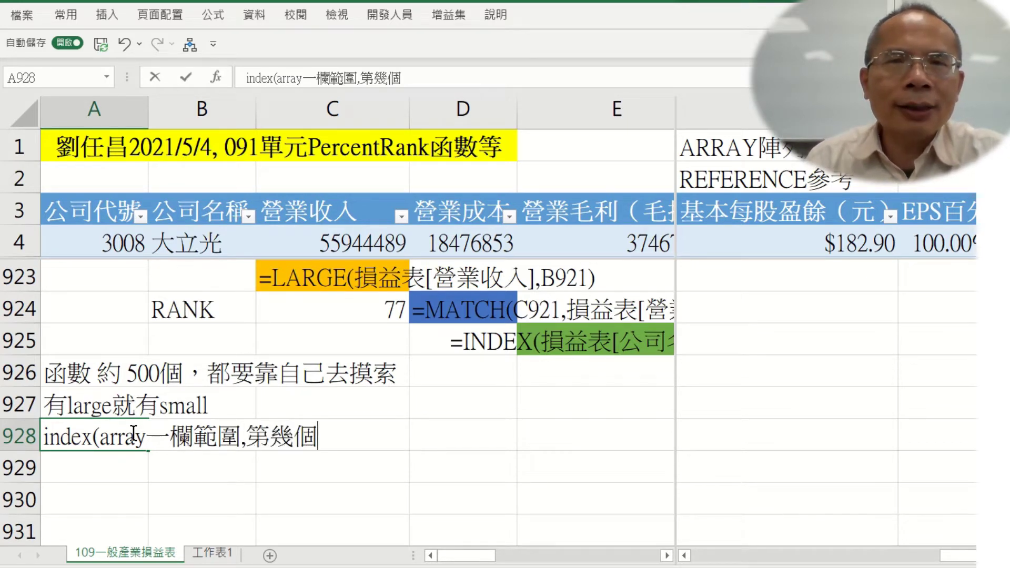
pyautogui.write('ㄙㄝ')
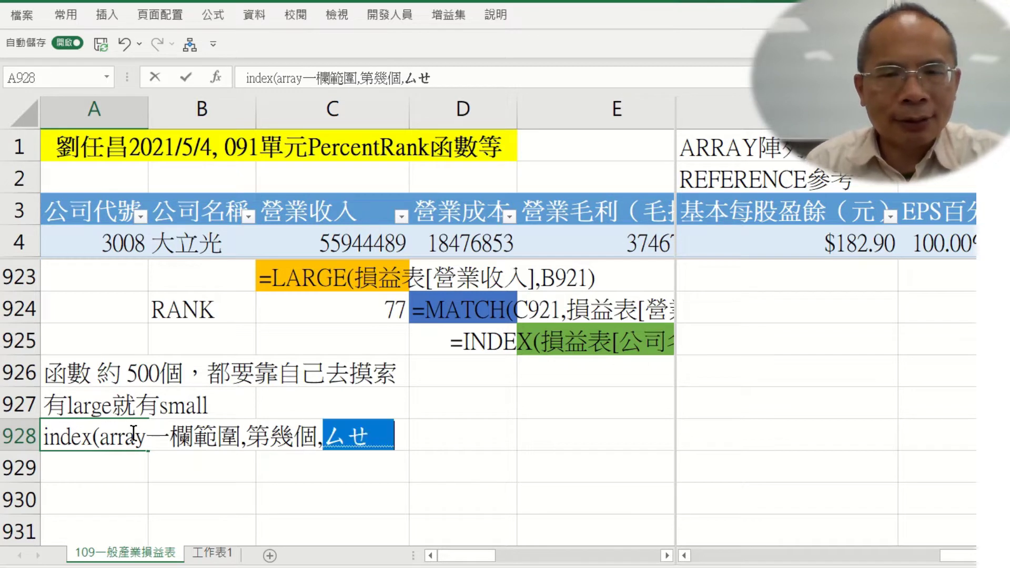
pyautogui.press('BackSpace')
pyautogui.press('BackSpace')
pyautogui.write('ㄙㄡ')
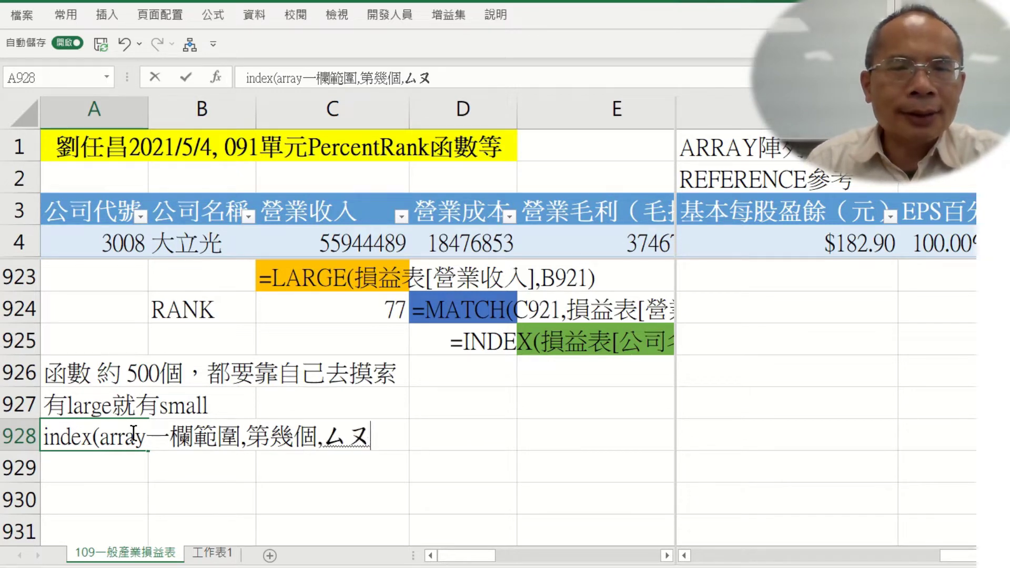
pyautogui.press('space')
pyautogui.write('ㄒㄩㄣˊㄇㄛˊㄕˋ')
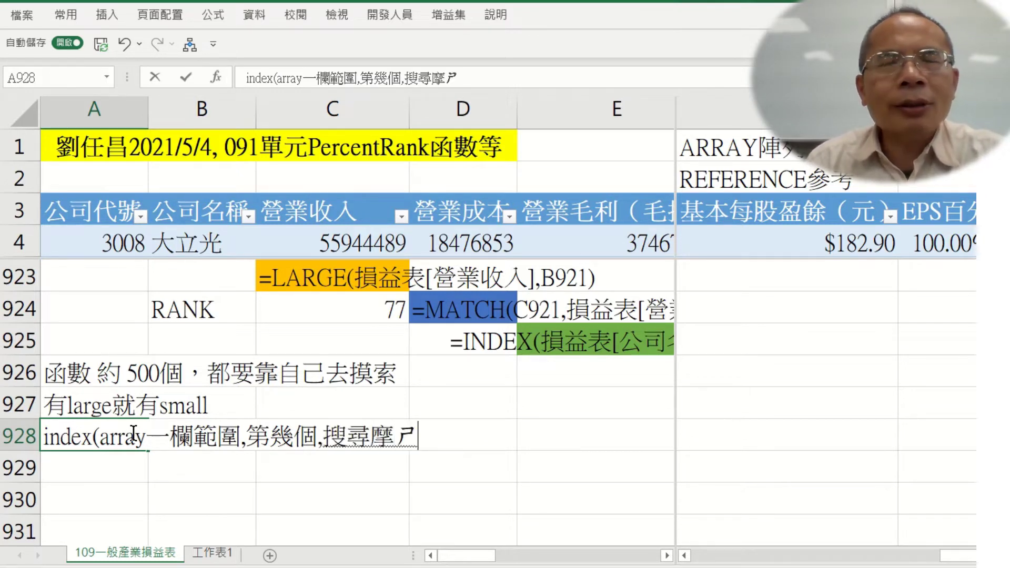
pyautogui.press('Return')
pyautogui.write('0')
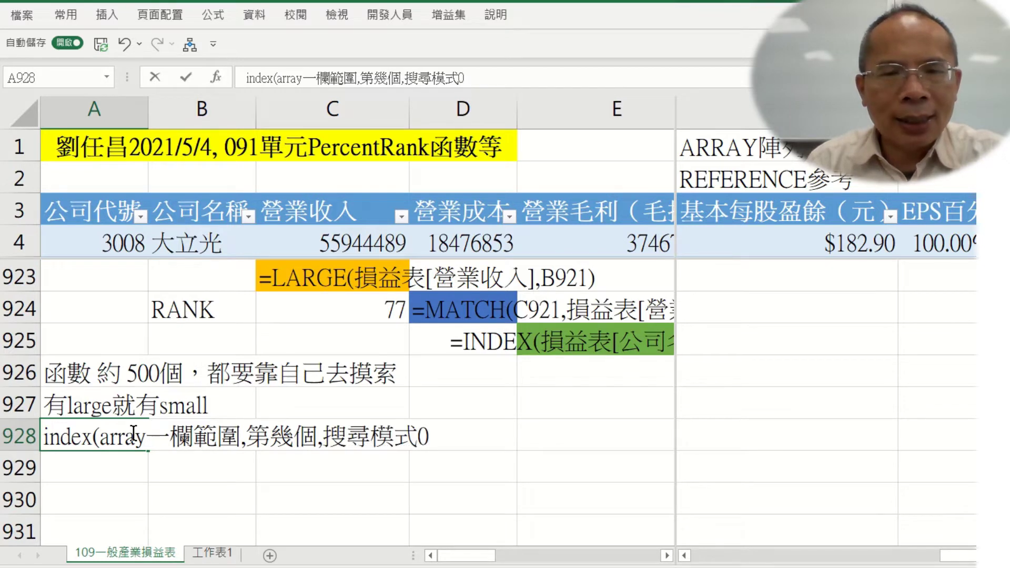
# Complete the note in cell A928 with "精確搜尋)" and commit it
pyautogui.write('ㄐㄧㄥ')
pyautogui.press('space')
pyautogui.write('ㄑㄩㄝˋㄙㄡ')
pyautogui.press('space')
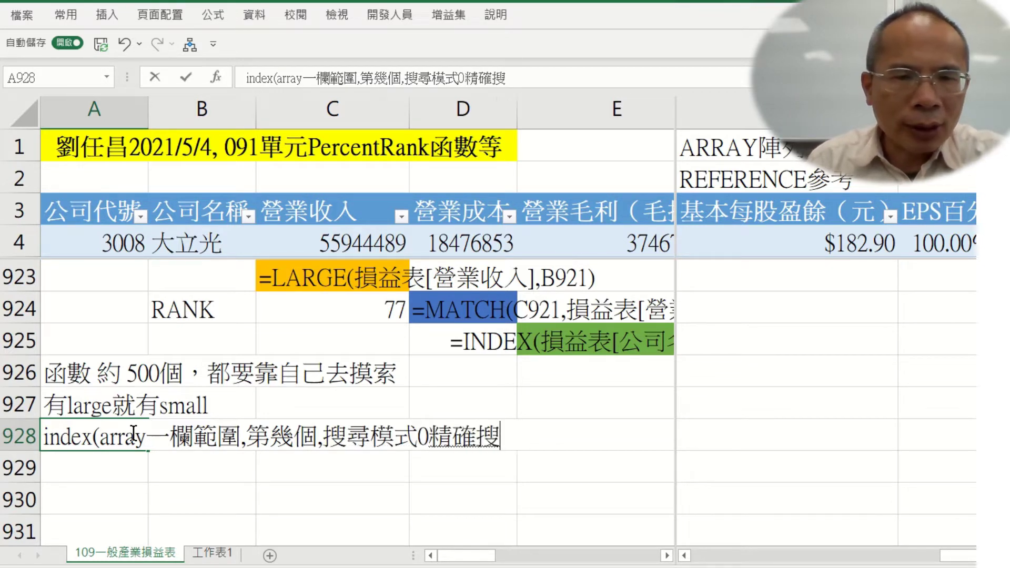
pyautogui.write('ㄒㄩㄣˊ')
pyautogui.press('Return')
pyautogui.write(')')
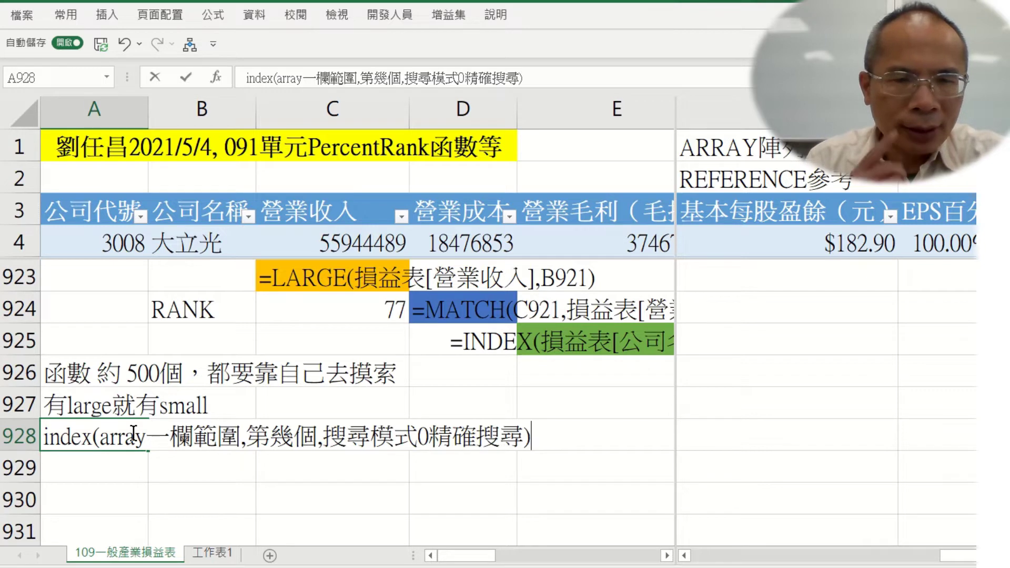
pyautogui.press('Return')
# Copy the INDEX syntax note from cell A928 into cell A929
pyautogui.click(135, 436)
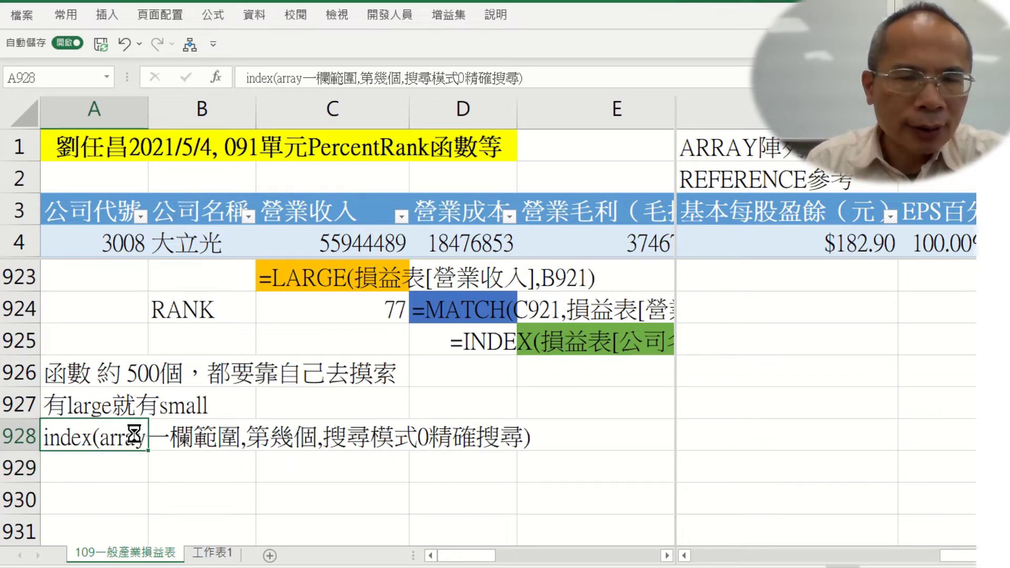
pyautogui.hotkey('ctrl', 'c')
pyautogui.press('Down')
pyautogui.hotkey('ctrl', 'v')
pyautogui.press('Down')
pyautogui.press('Up')
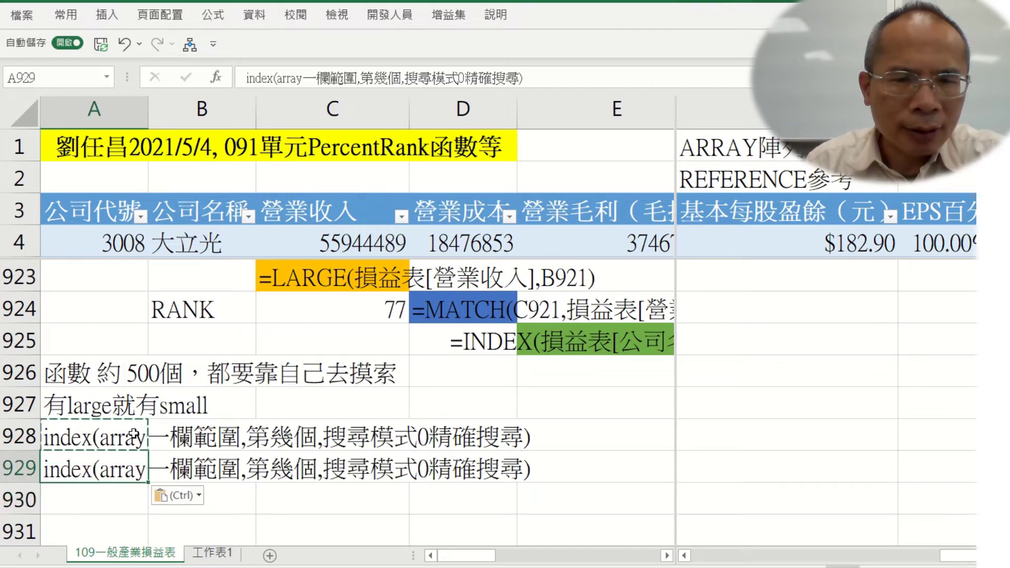
# Replace "array一欄" with "reference" in the copied note in cell A929
pyautogui.click(303, 79)
pyautogui.press('BackSpace')
pyautogui.press('BackSpace')
pyautogui.press('BackSpace')
pyautogui.press('BackSpace')
pyautogui.press('BackSpace')
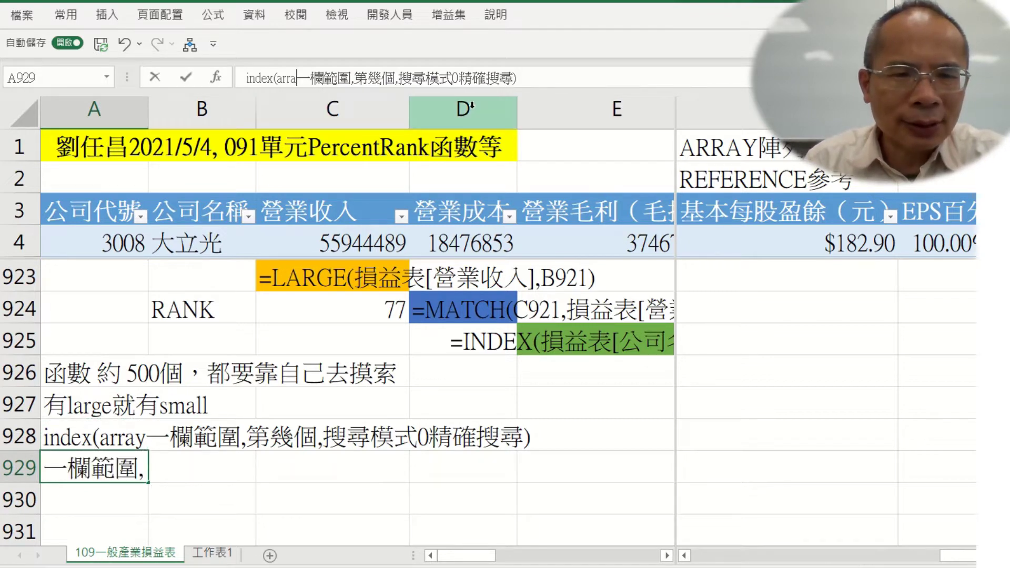
pyautogui.write('《')
pyautogui.press('BackSpace')
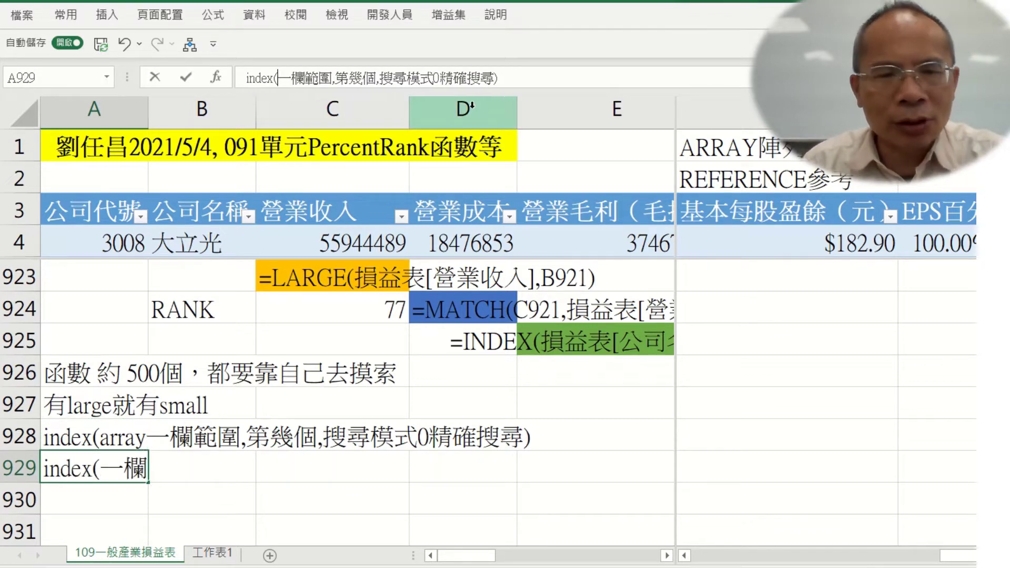
pyautogui.write('reference')
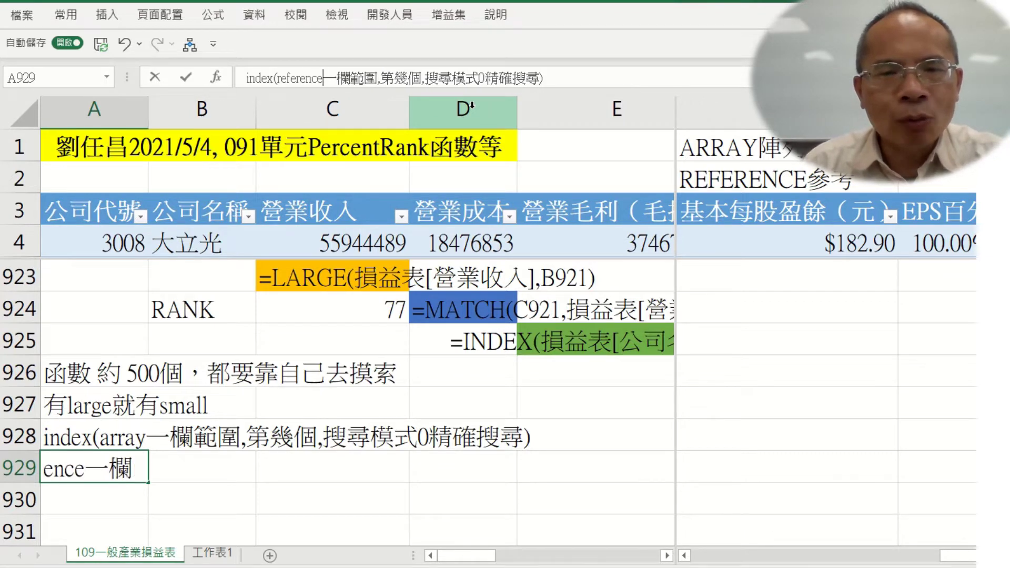
pyautogui.press('Delete')
pyautogui.press('Delete')
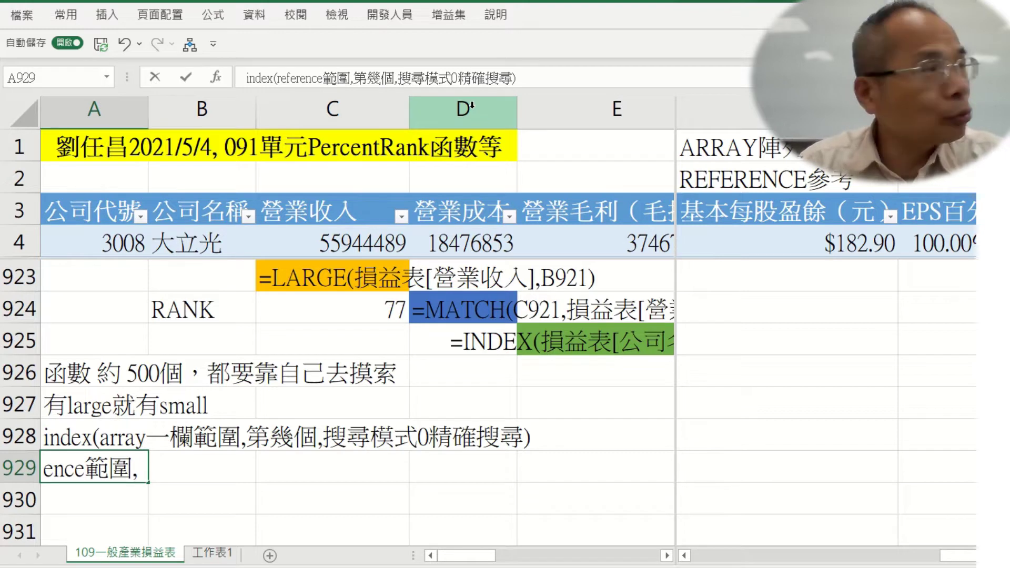
# Change "第幾個" to "第幾列,第幾欄" in the A929 note and commit it
pyautogui.press('Right')
pyautogui.press('Right')
pyautogui.press('Right')
pyautogui.press('Right')
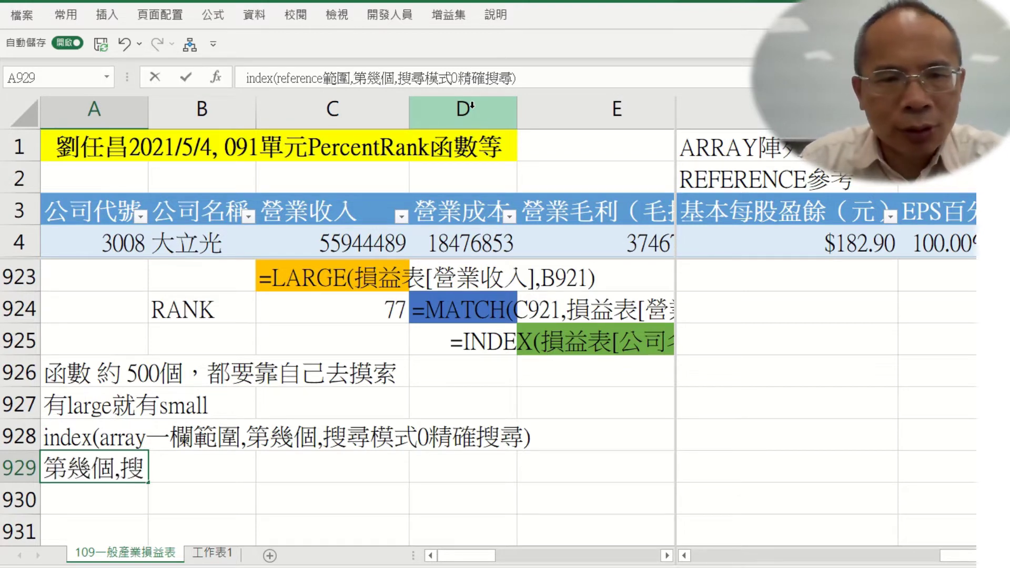
pyautogui.press('Delete')
pyautogui.write('x')
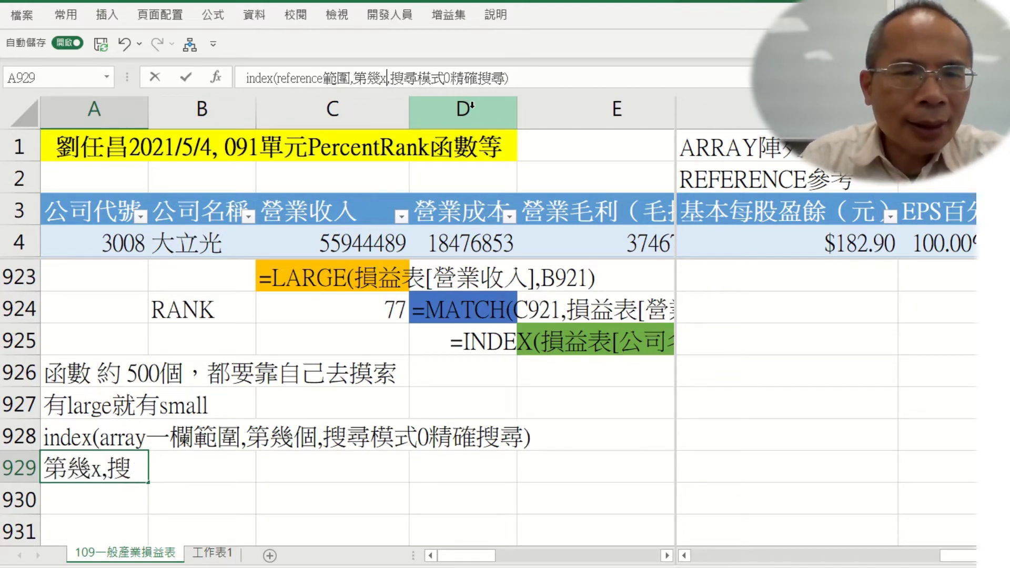
pyautogui.press('BackSpace')
pyautogui.write('列')
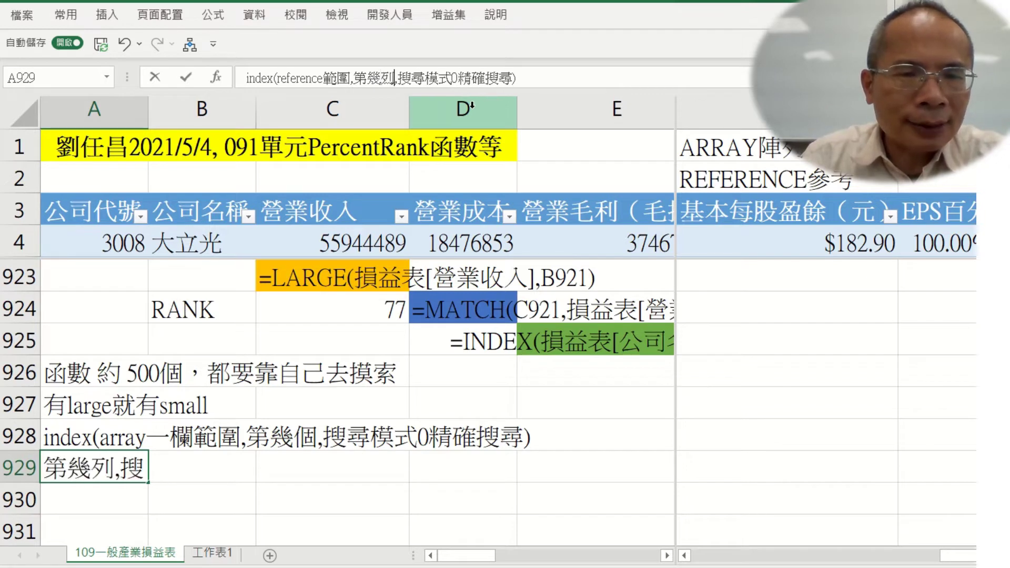
pyautogui.write(',第')
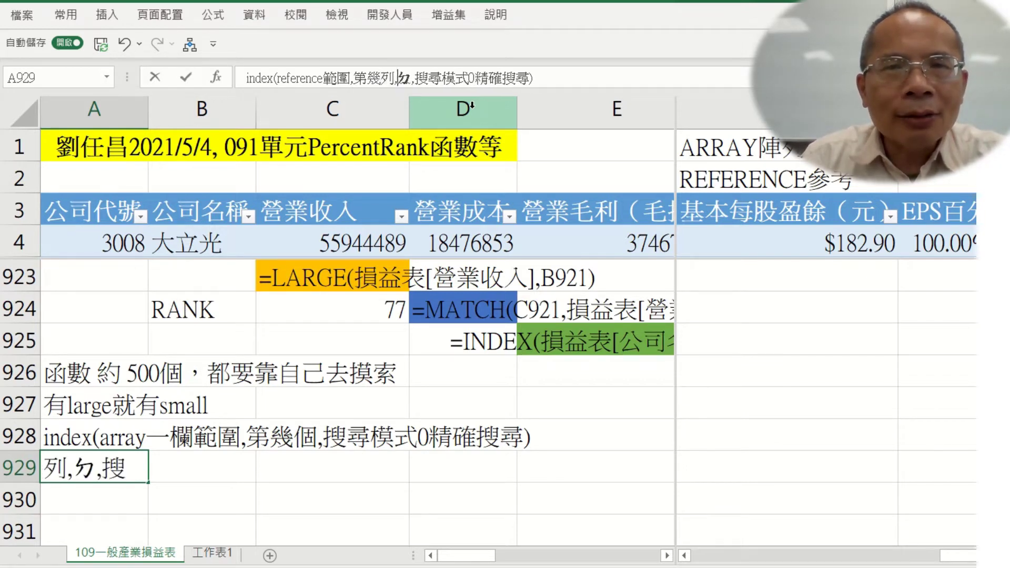
pyautogui.write('幾欄')
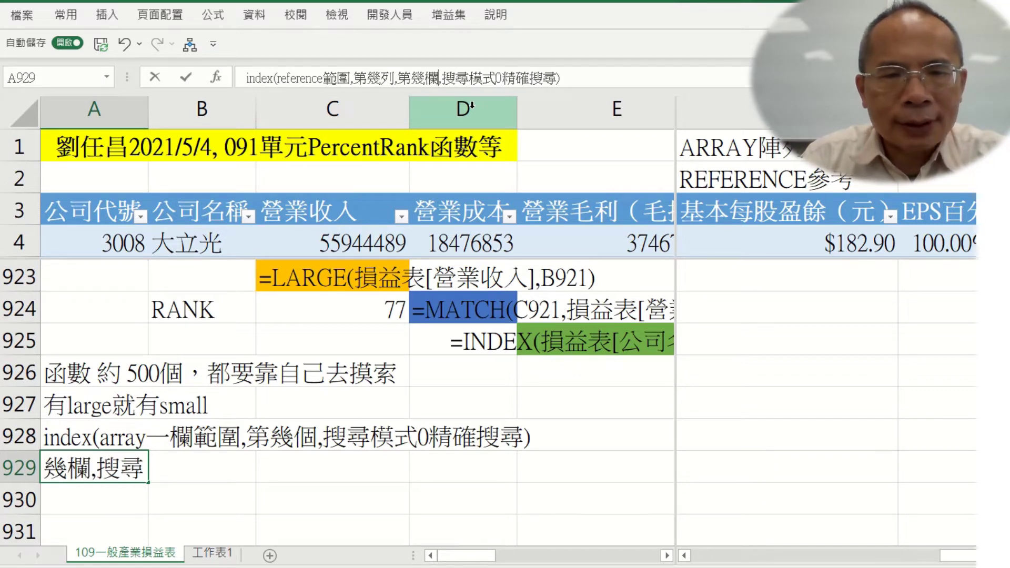
pyautogui.press('Return')
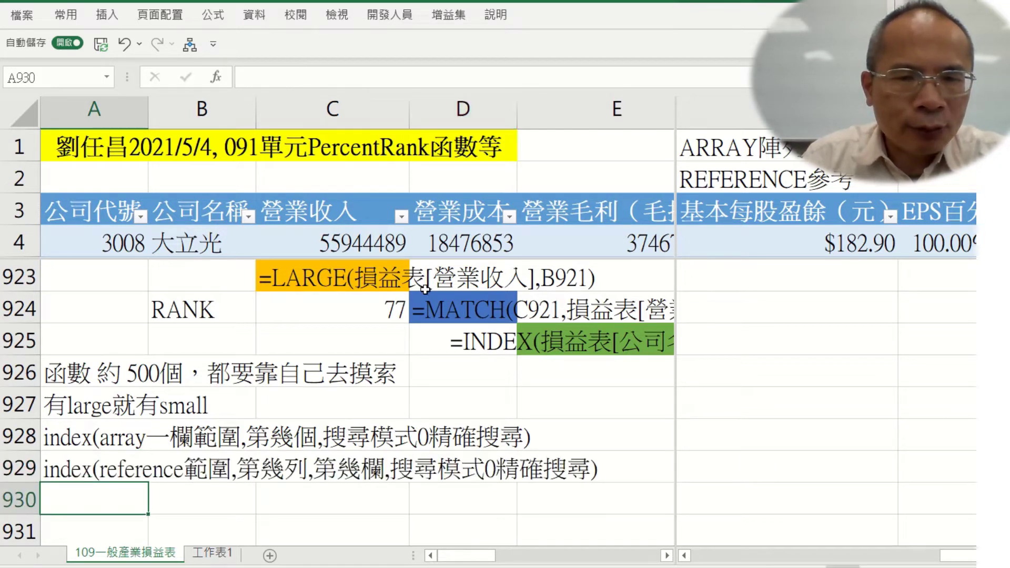
# Enlarge the upper split pane to show table rows 4 to 8 above the notes, and point out corner cells A4 and E8
pyautogui.click(325, 416)
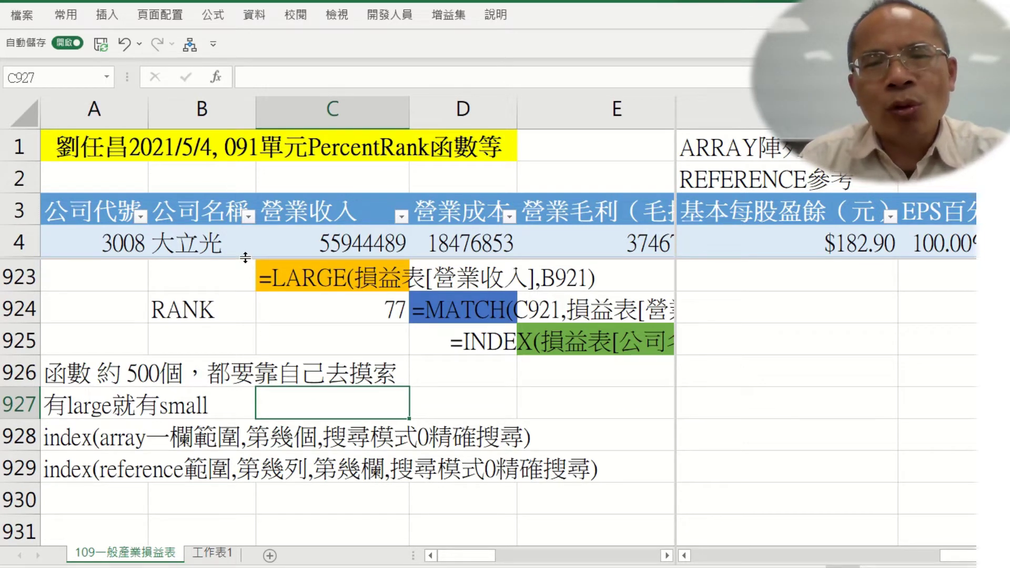
pyautogui.moveTo(245, 258); pyautogui.dragTo(246, 353)
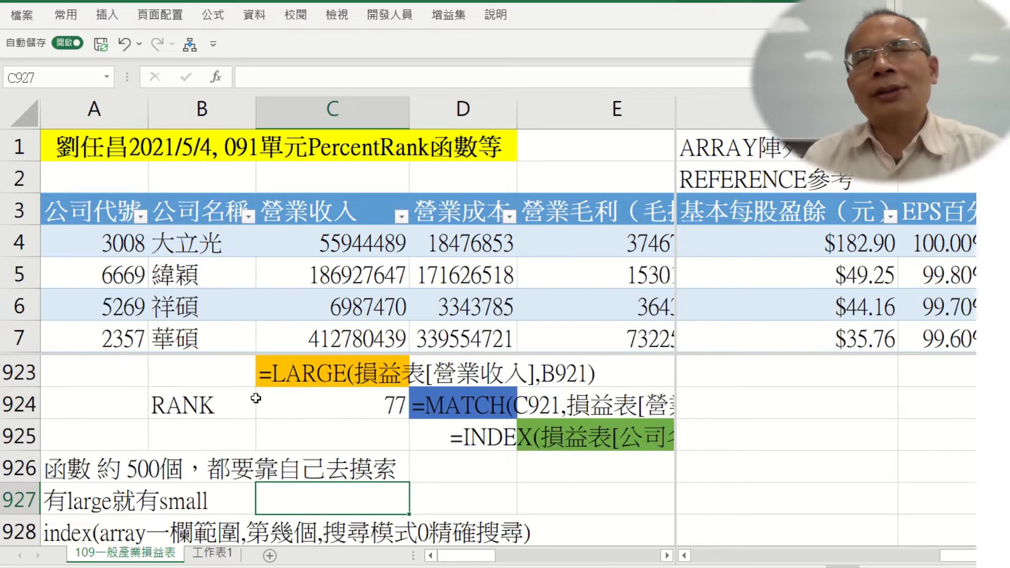
pyautogui.scroll(-1, 269, 464)
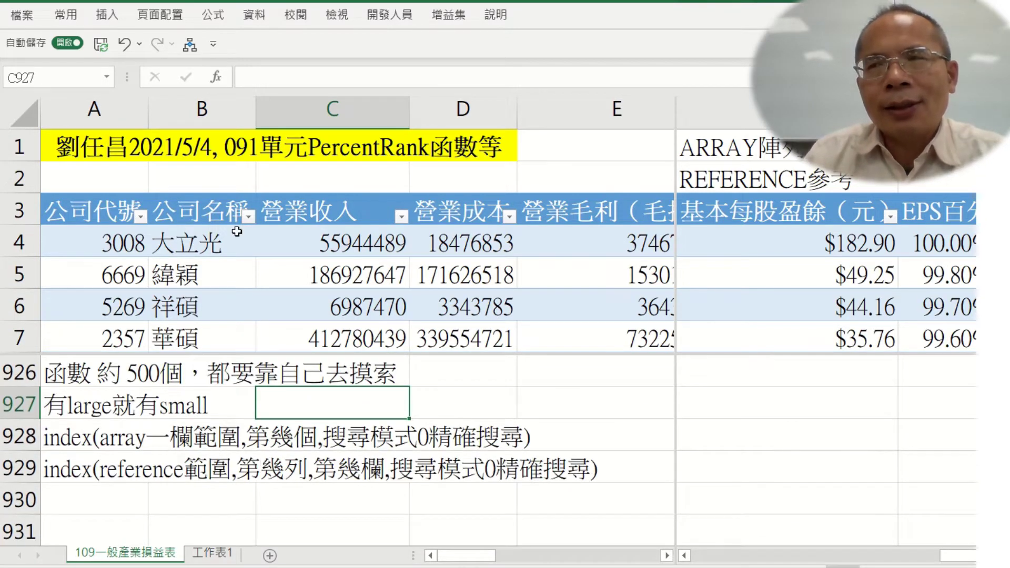
pyautogui.click(99, 242)
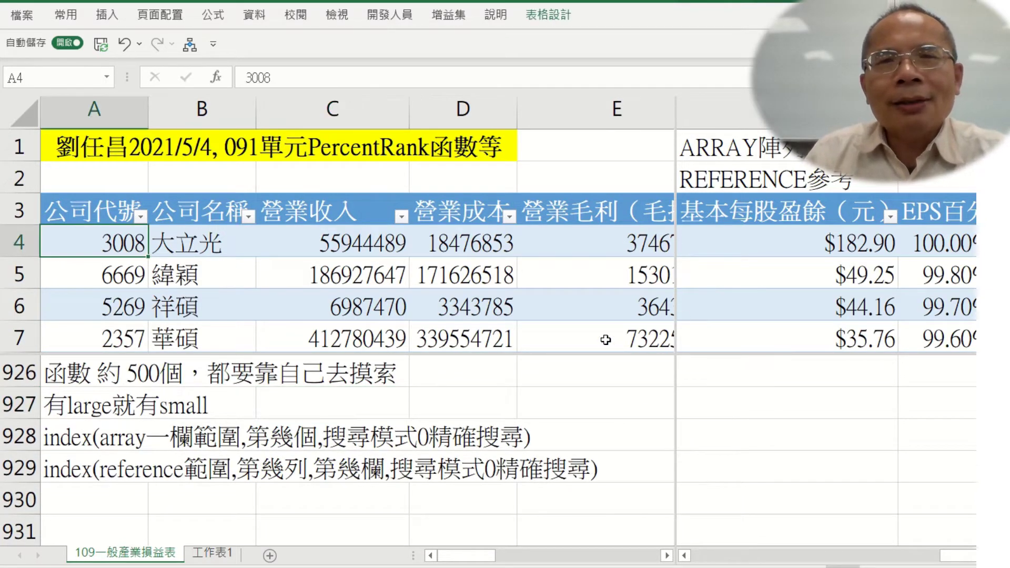
pyautogui.moveTo(597, 352); pyautogui.dragTo(597, 389)
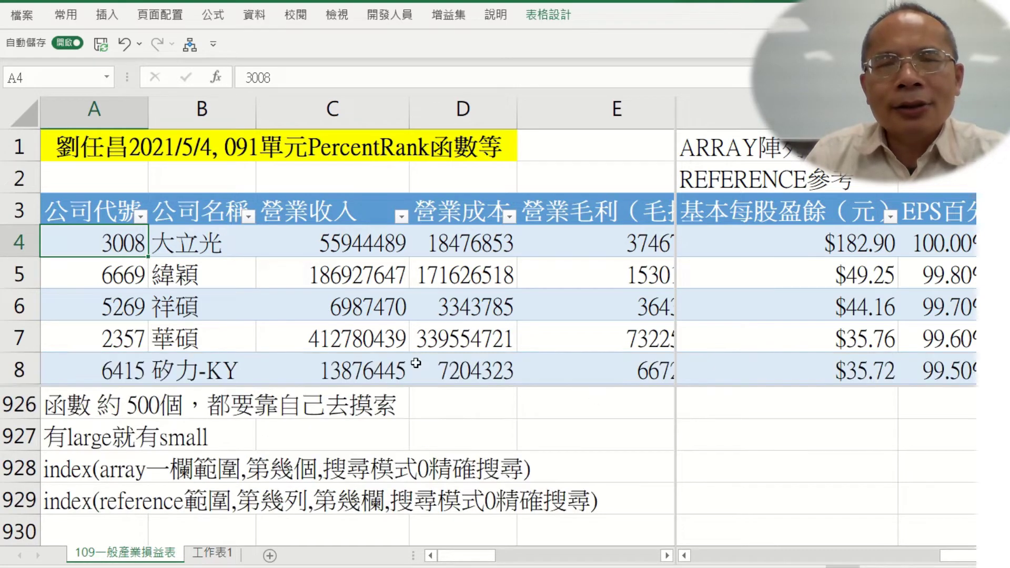
pyautogui.click(651, 372)
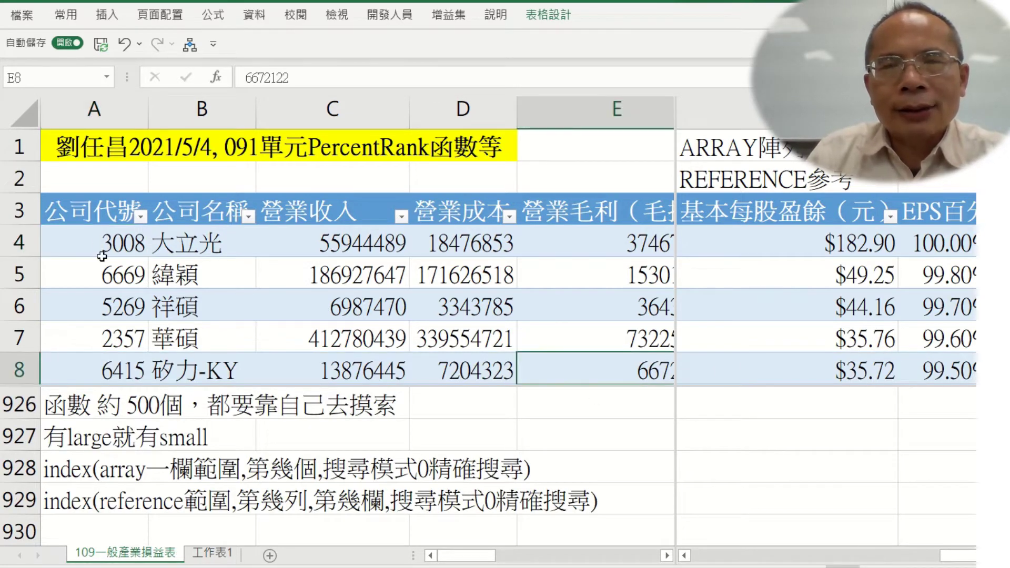
# Highlight the table range A4:E8 as the example reference range and point out cell D6 within it
pyautogui.click(102, 243)
pyautogui.keyDown('shift'); pyautogui.click(626, 362); pyautogui.keyUp('shift')
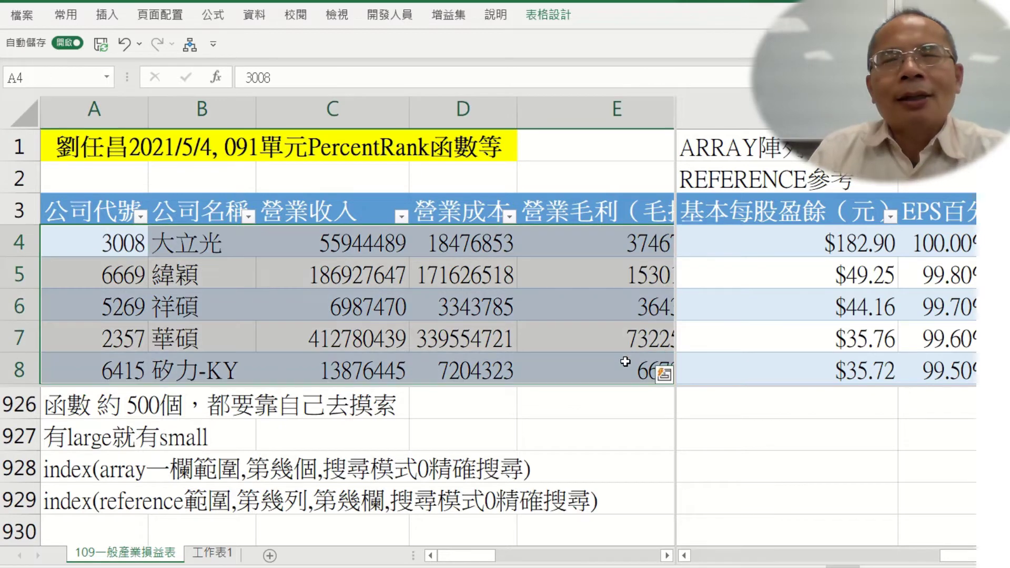
pyautogui.click(451, 293)
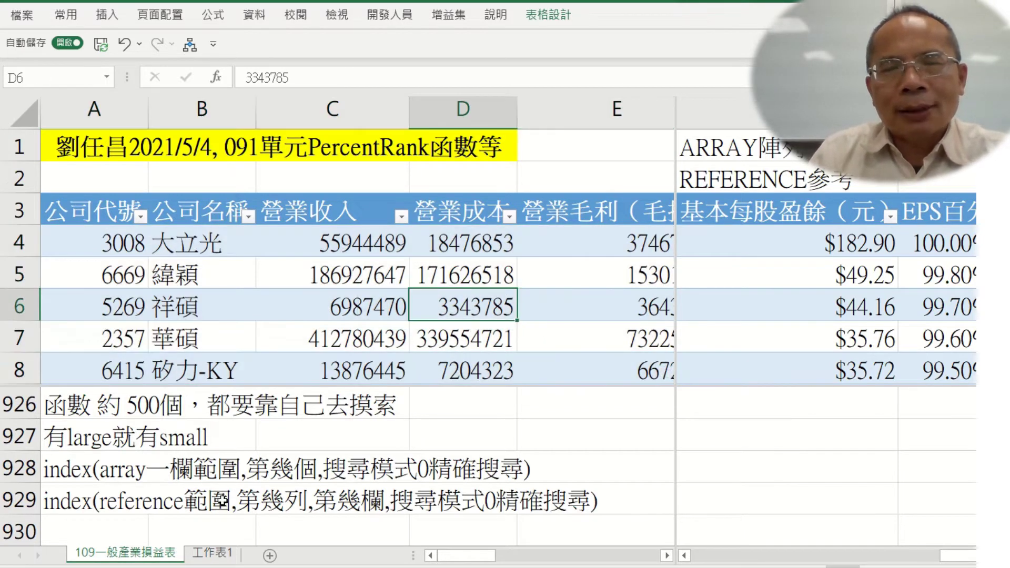
# Select cell B931 below the INDEX notes for an example formula
pyautogui.click(86, 529)
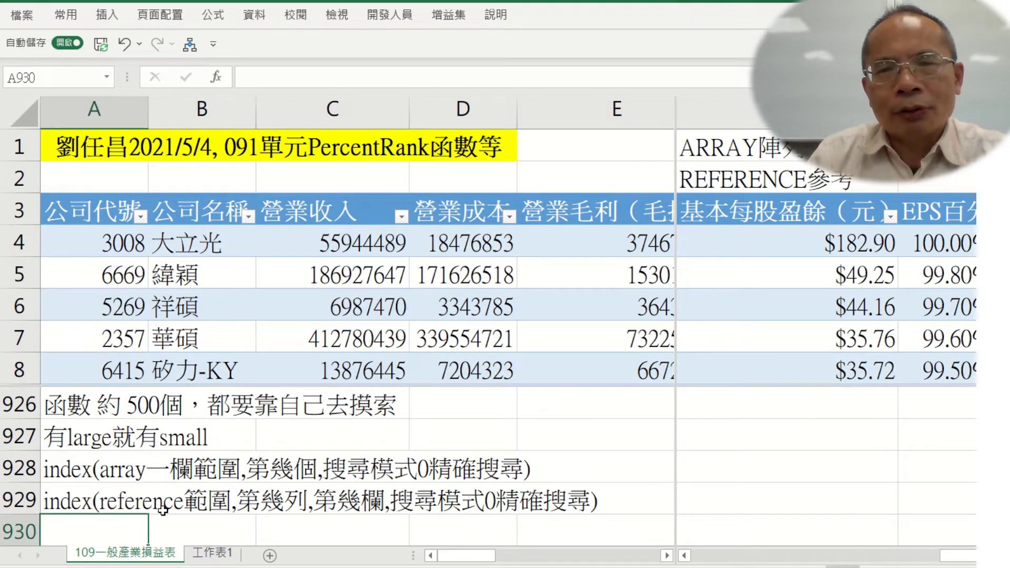
pyautogui.scroll(-1, 163, 509)
pyautogui.click(129, 469)
pyautogui.click(185, 465)
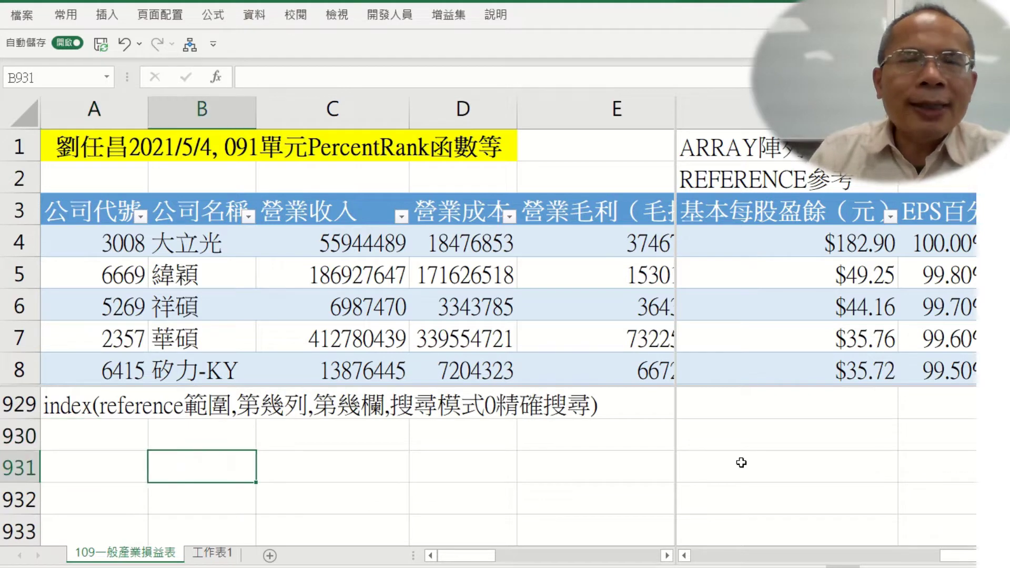
pyautogui.write('=ㄙㄛ')
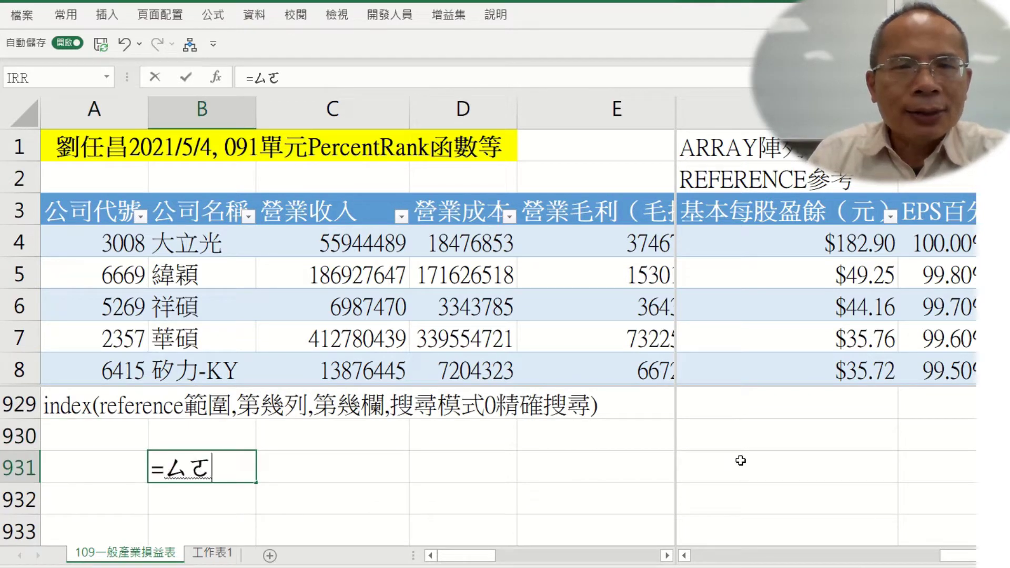
pyautogui.write('ㄎ')
pyautogui.press('BackSpace')
pyautogui.press('BackSpace')
pyautogui.press('BackSpace')
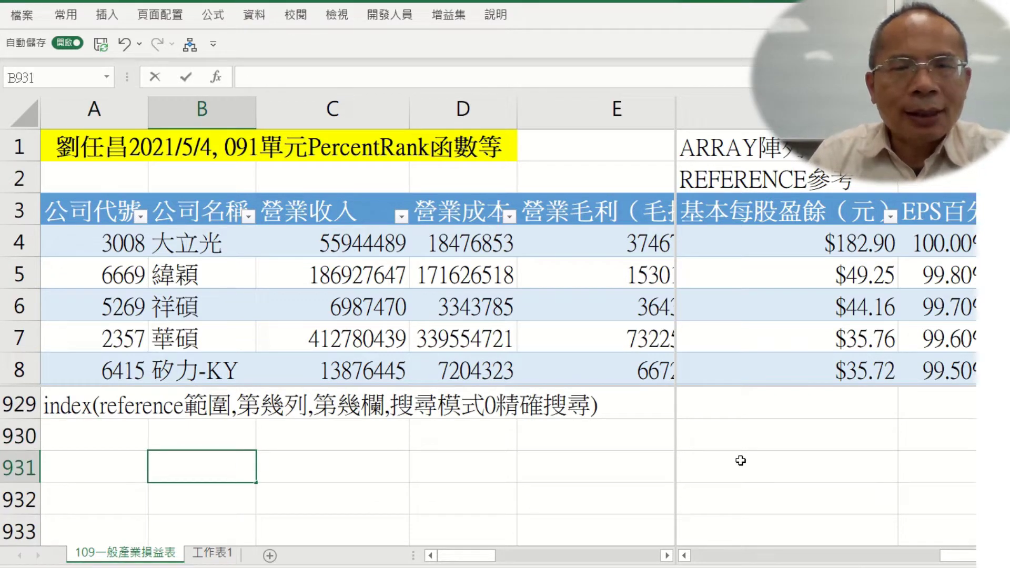
# Start an INDEX formula in cell B931 with the range A3:E8 as an absolute reference, $A$3:$E$8
pyautogui.write('=in')
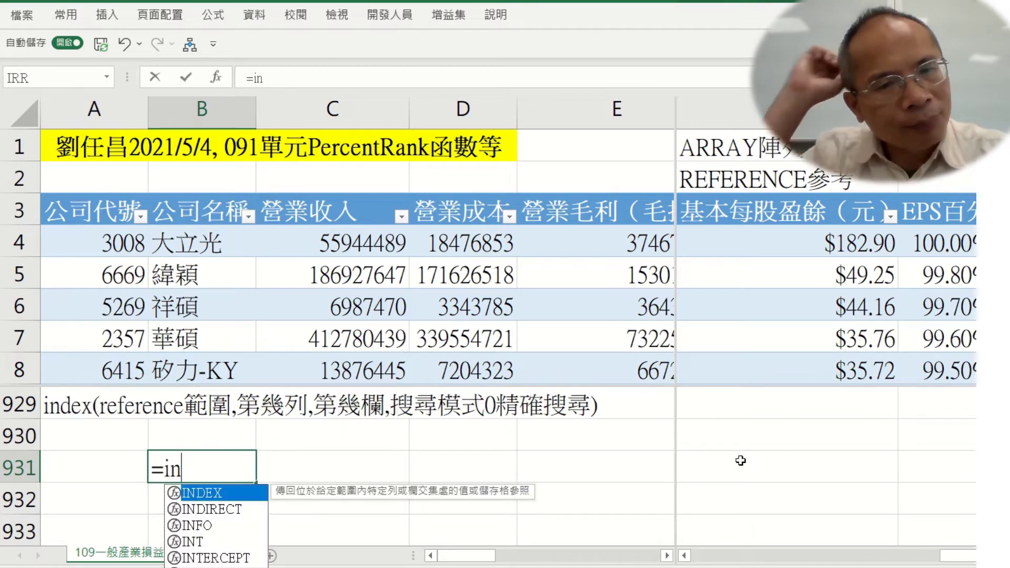
pyautogui.write('dex(損益表[[#標題],[公司代號')
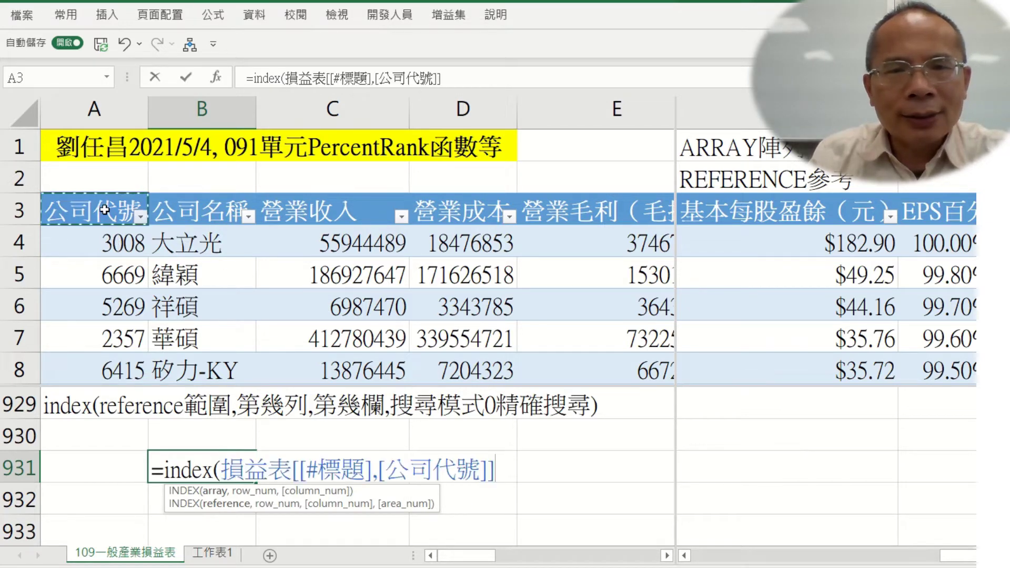
pyautogui.click(97, 210)
pyautogui.keyDown('shift'); pyautogui.click(587, 367); pyautogui.keyUp('shift')
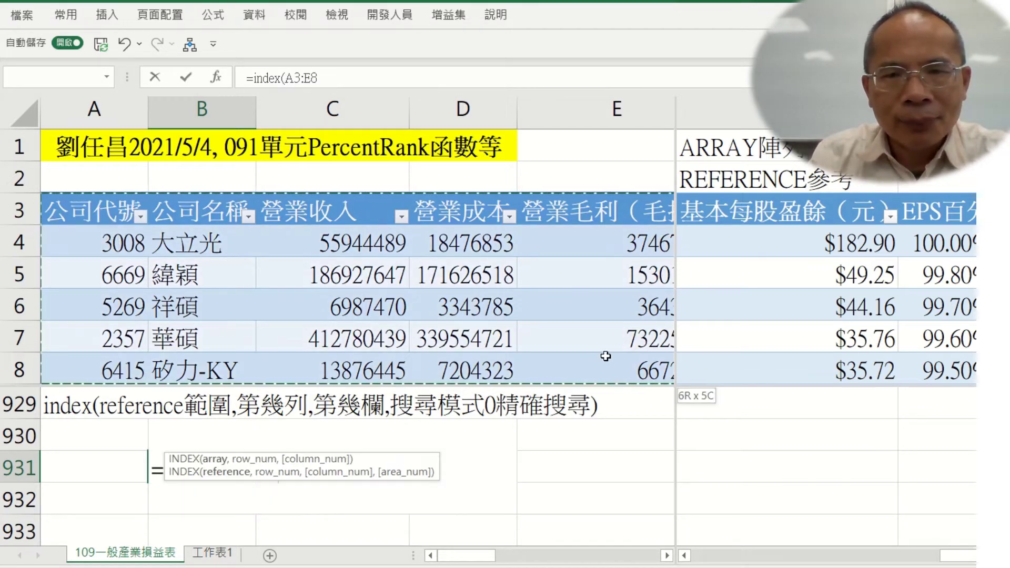
pyautogui.click(367, 79)
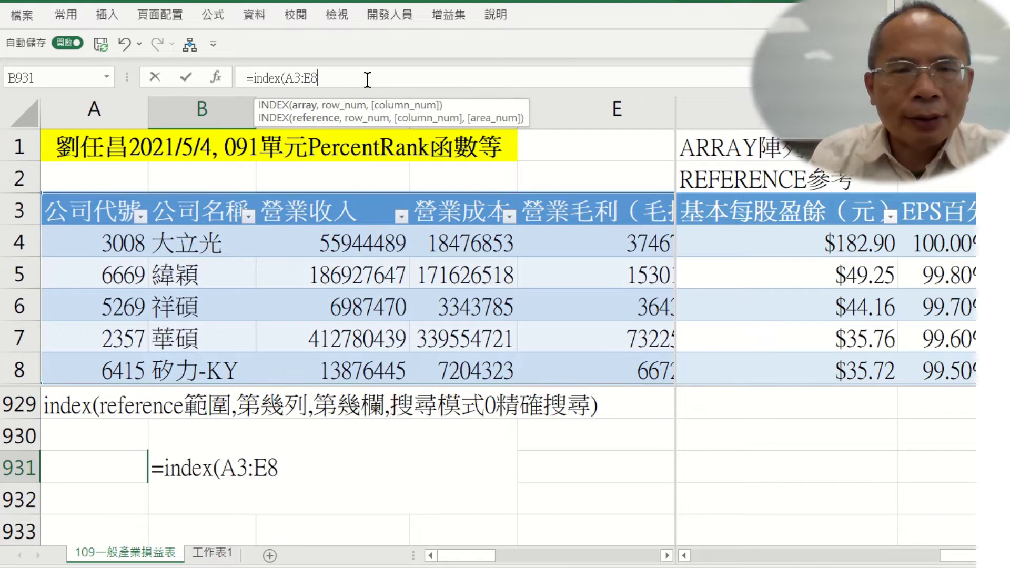
pyautogui.press('F4')
pyautogui.click(298, 83)
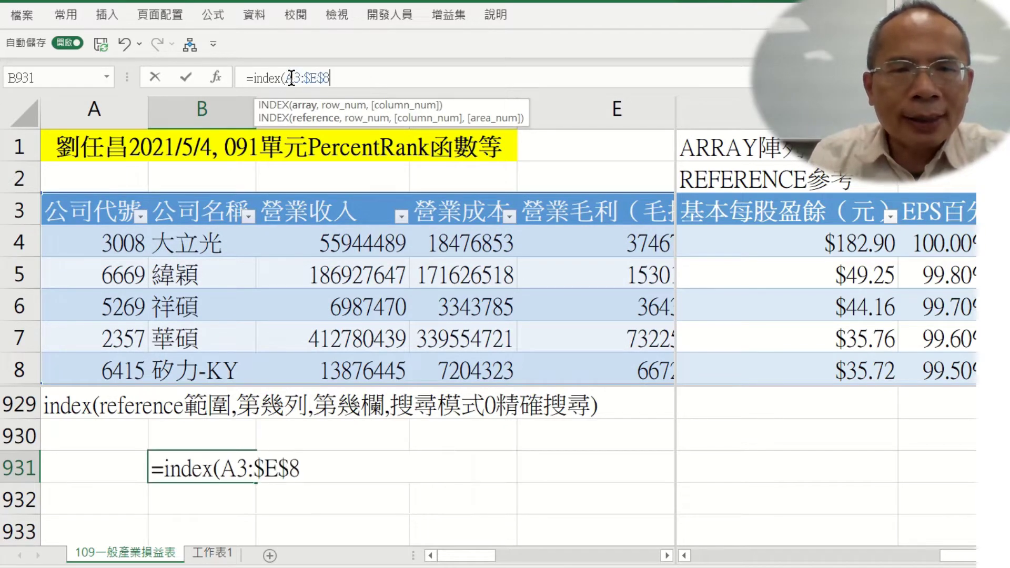
pyautogui.press('F4')
pyautogui.click(378, 78)
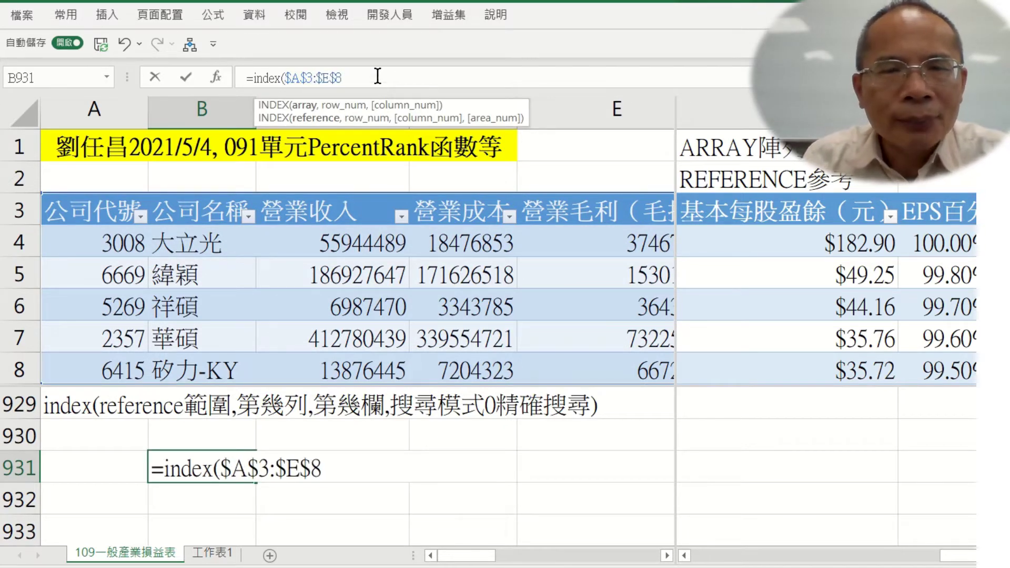
# Add row number 2 and column number 2 to the B931 INDEX formula, plus a separator for the area number
pyautogui.write('ㄝ')
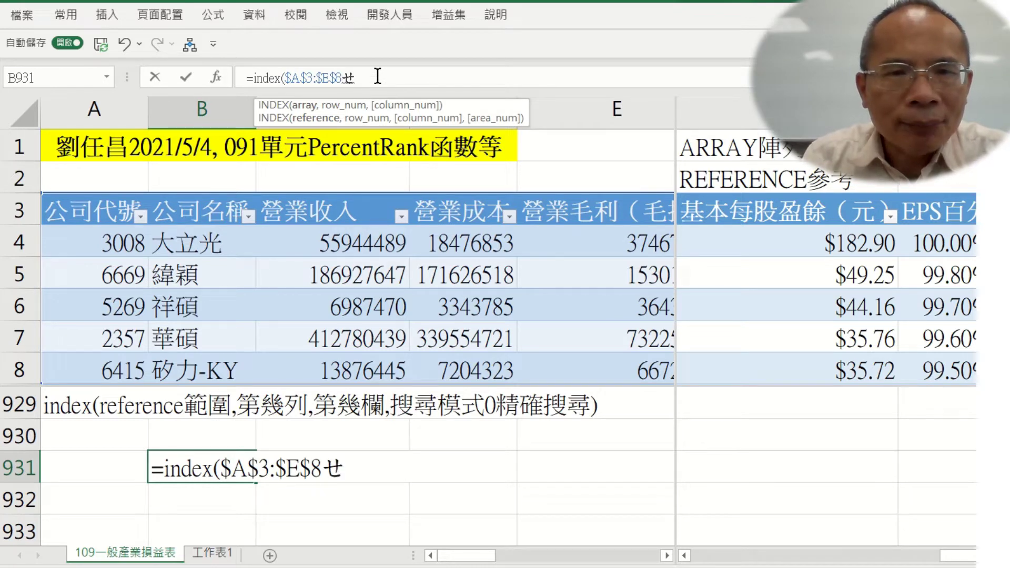
pyautogui.press('BackSpace')
pyautogui.write(',2')
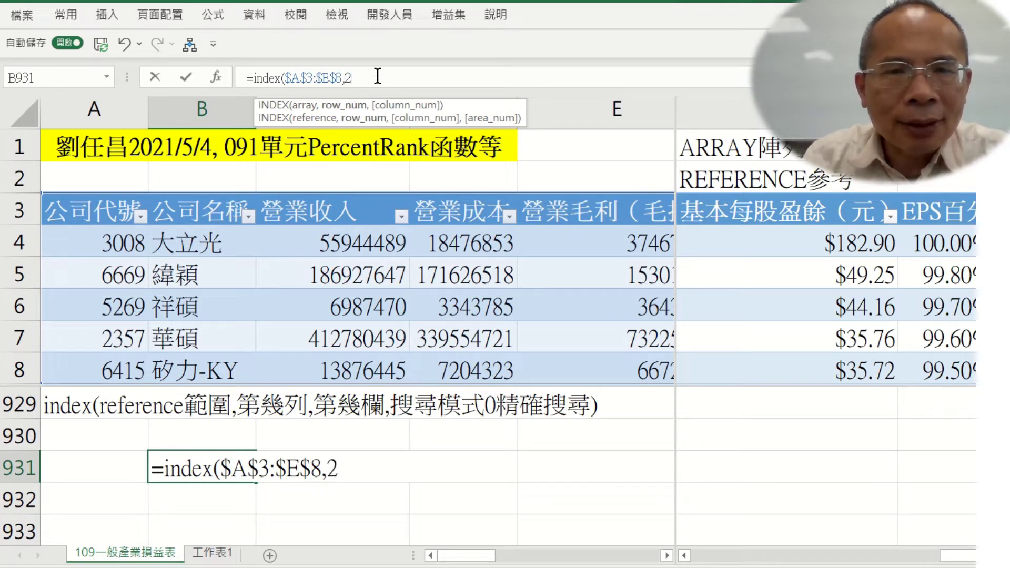
pyautogui.write(',2')
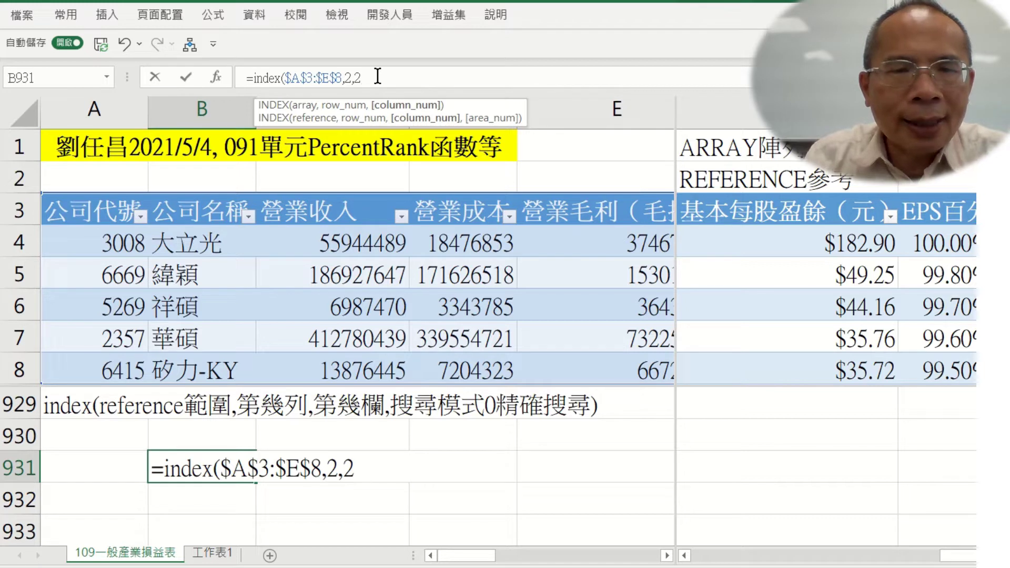
pyautogui.write(',')
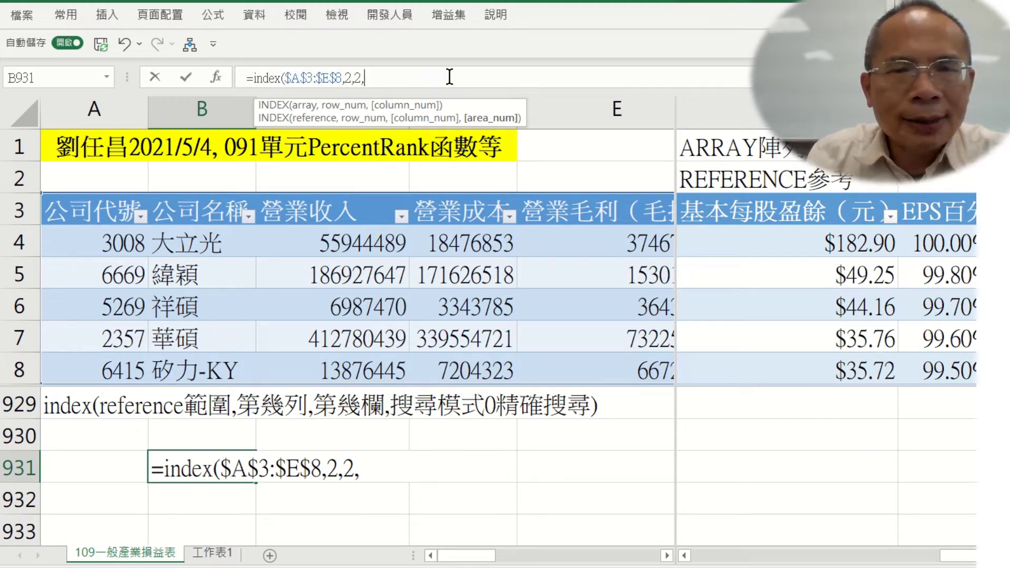
# Review the array form of INDEX and its row and column arguments in the function arguments dialog, and cancel the formula
pyautogui.click(217, 77)
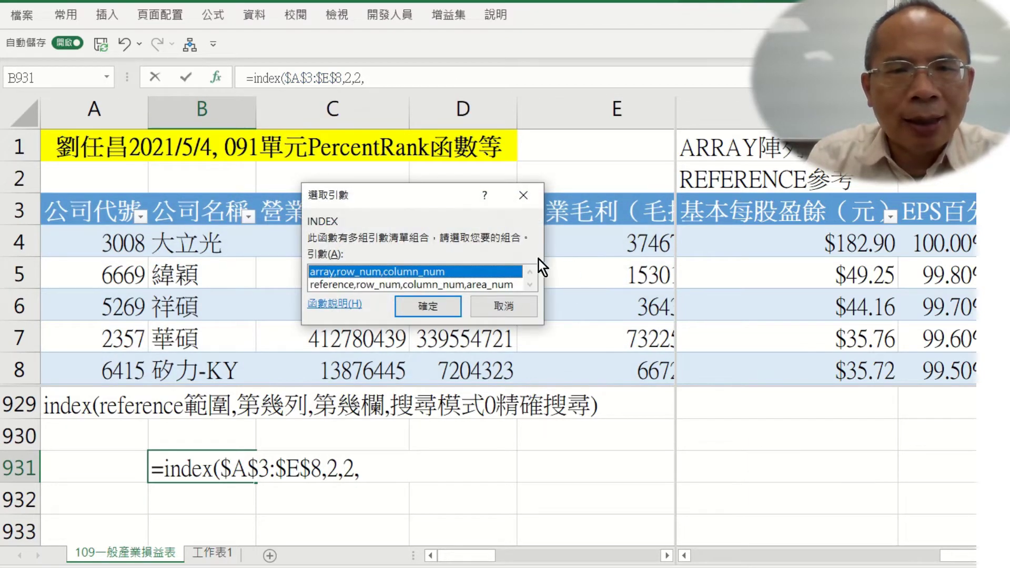
pyautogui.press('Return')
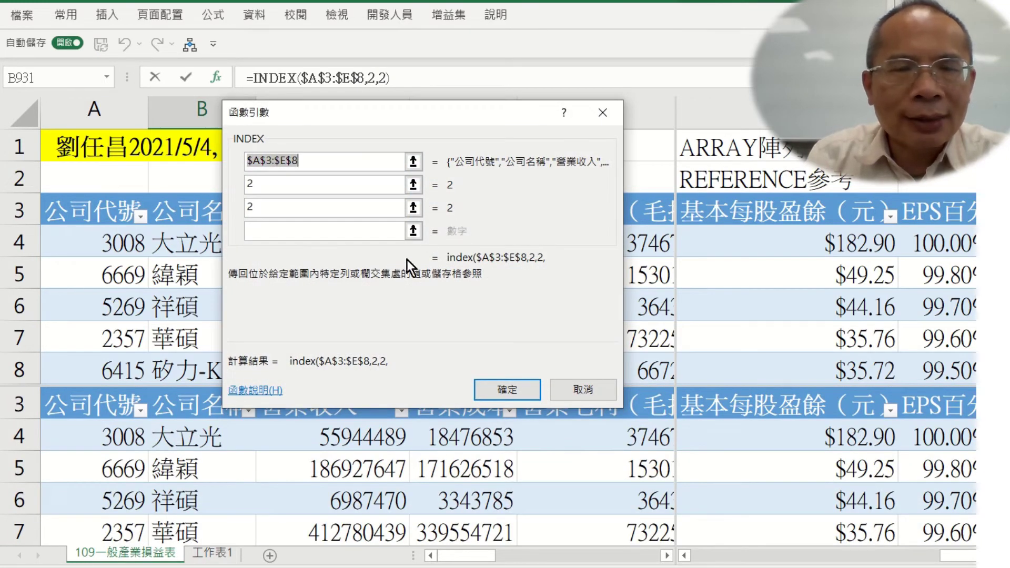
pyautogui.click(335, 231)
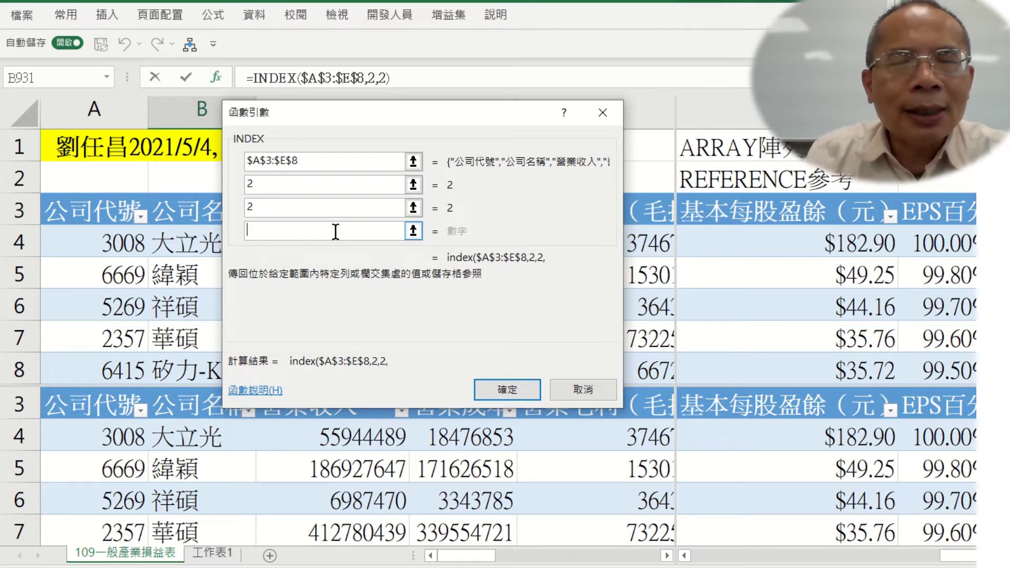
pyautogui.click(338, 209)
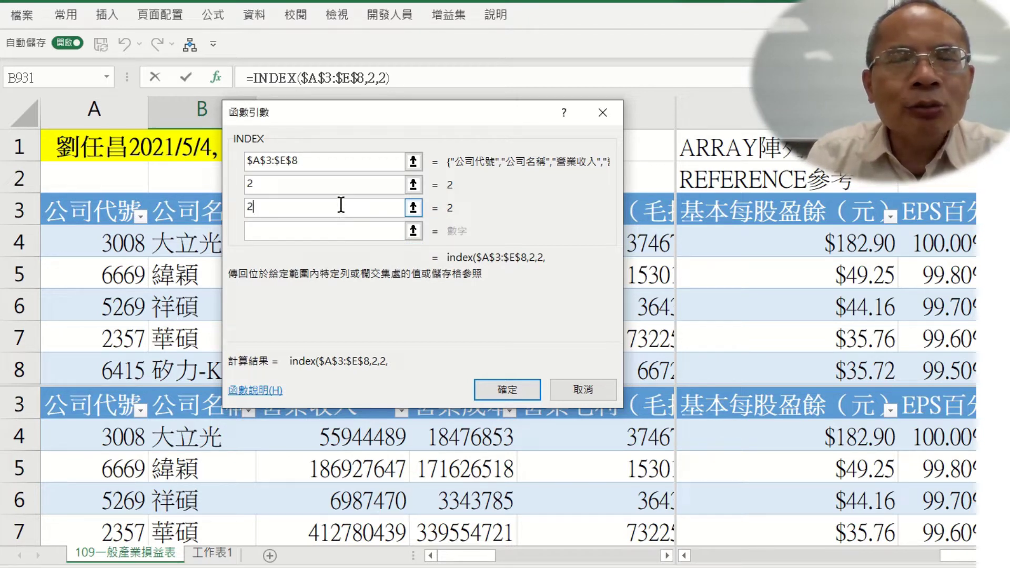
pyautogui.click(333, 185)
pyautogui.click(349, 209)
pyautogui.doubleClick(342, 208)
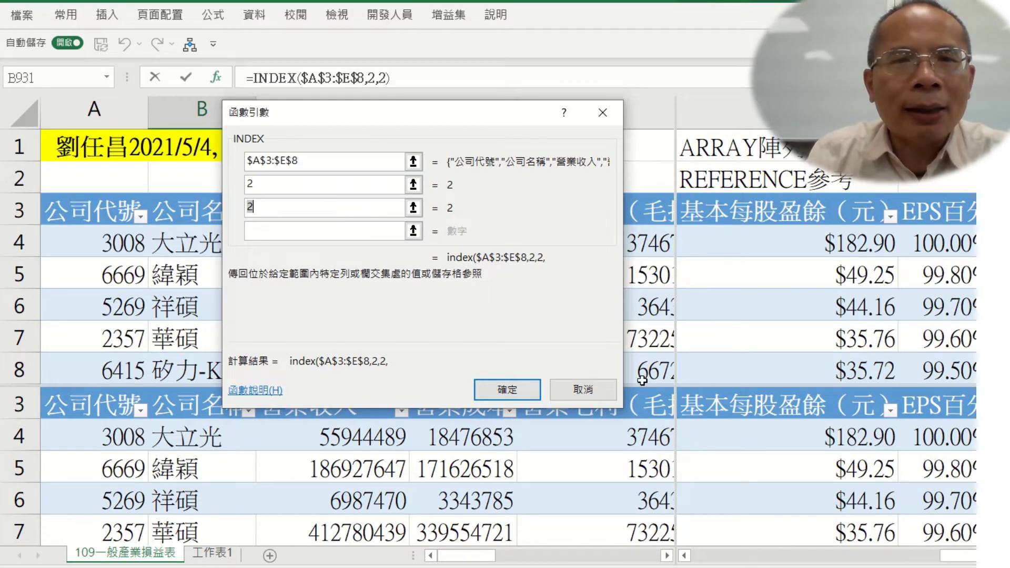
pyautogui.click(598, 396)
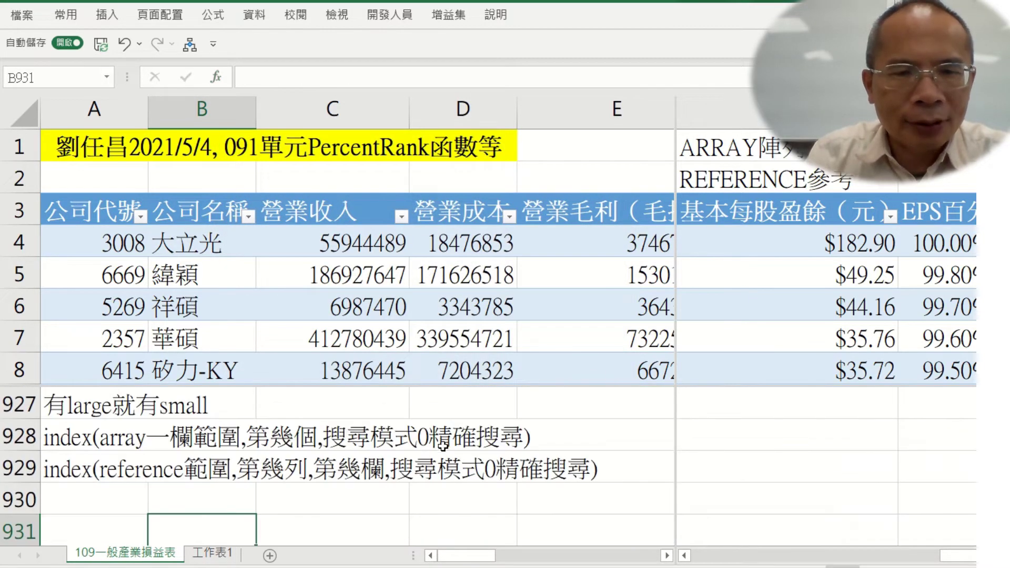
# Begin the INDEX formula again in cell B931, using the table range A3:E8 as the absolute reference $A$3:$E$8
pyautogui.scroll(-1, 406, 469)
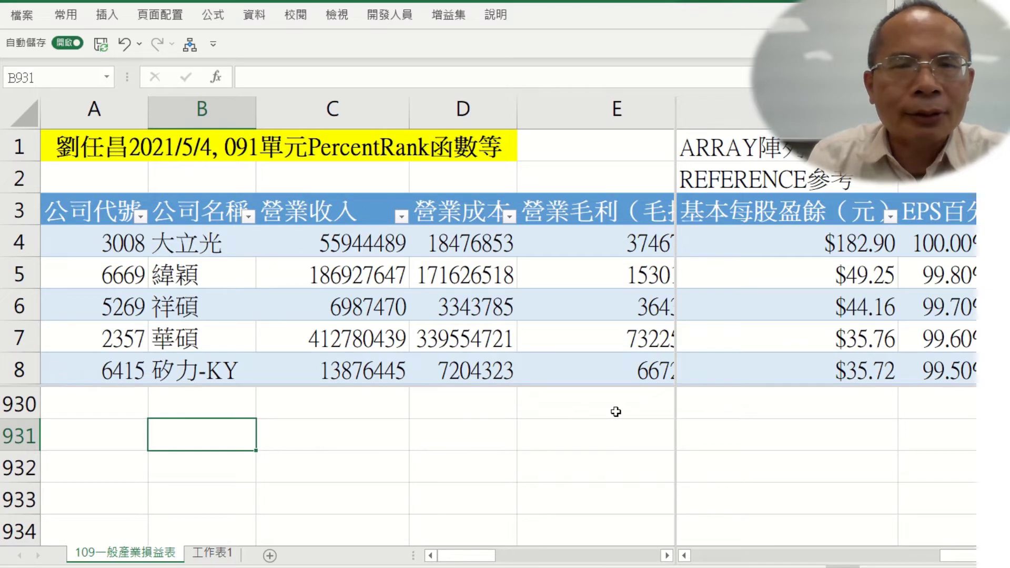
pyautogui.write('=inde')
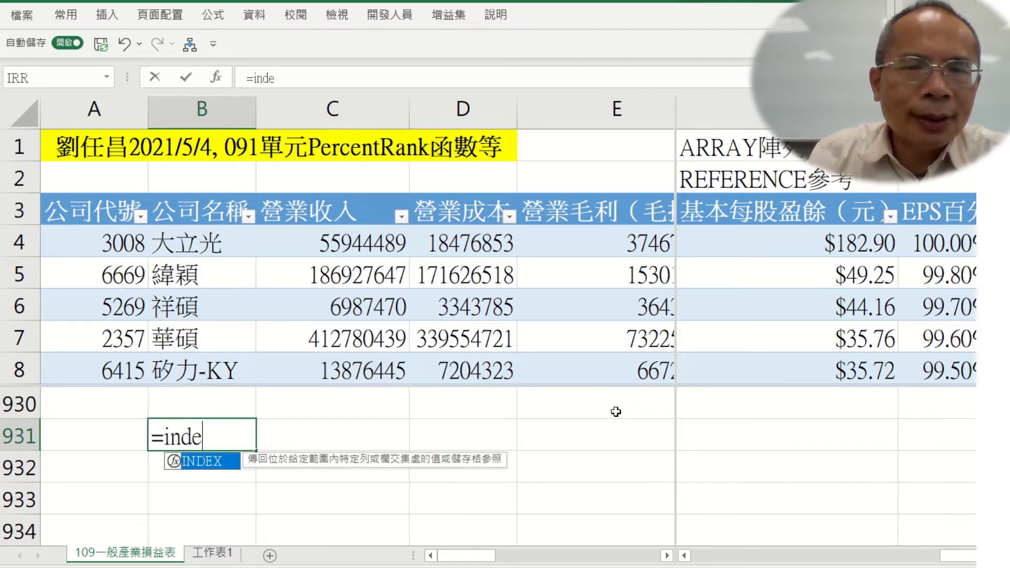
pyautogui.write('x(')
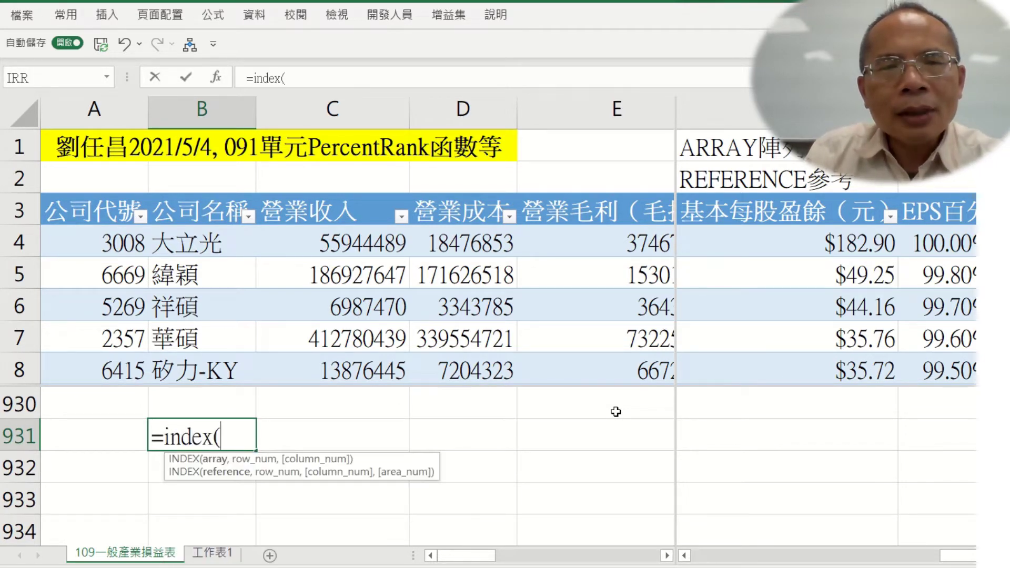
pyautogui.click(128, 196)
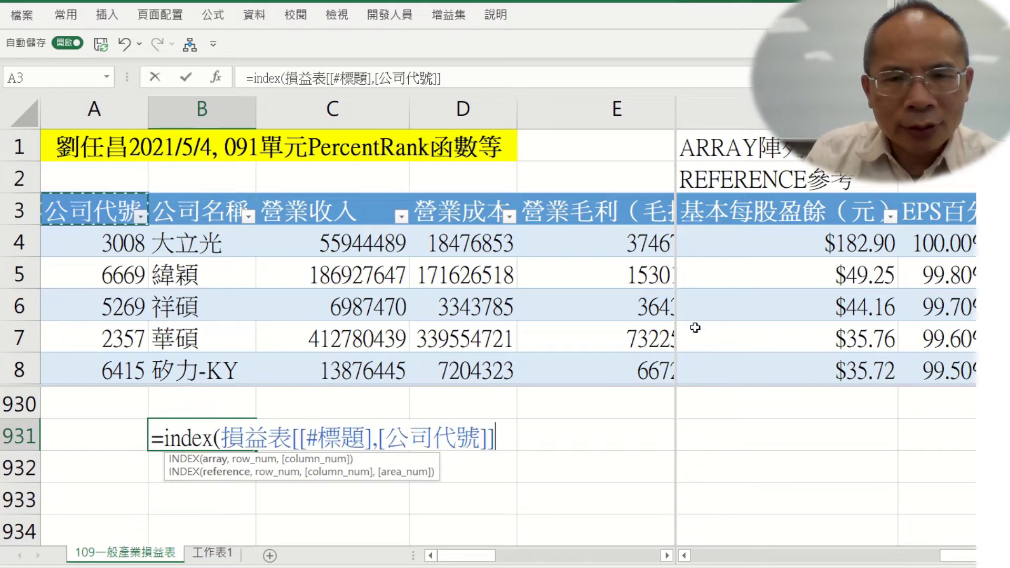
pyautogui.keyDown('shift'); pyautogui.click(625, 366); pyautogui.keyUp('shift')
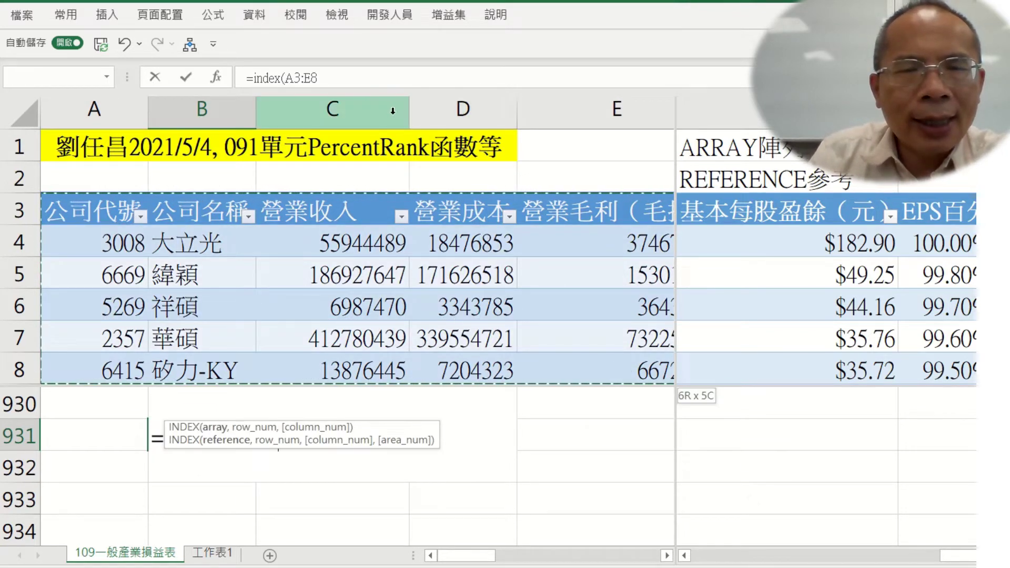
pyautogui.click(396, 72)
pyautogui.press('F4')
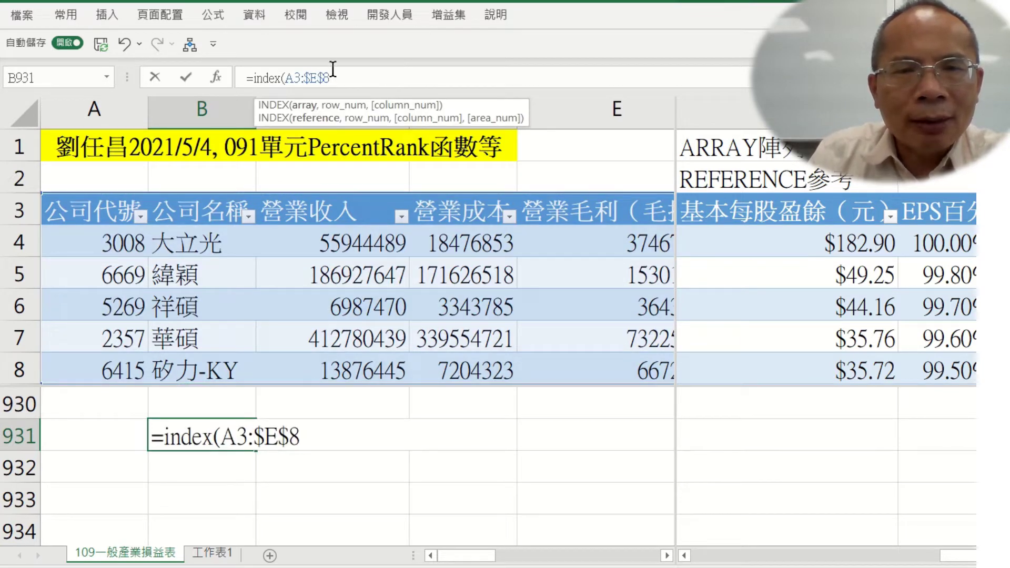
pyautogui.click(296, 78)
pyautogui.press('F4')
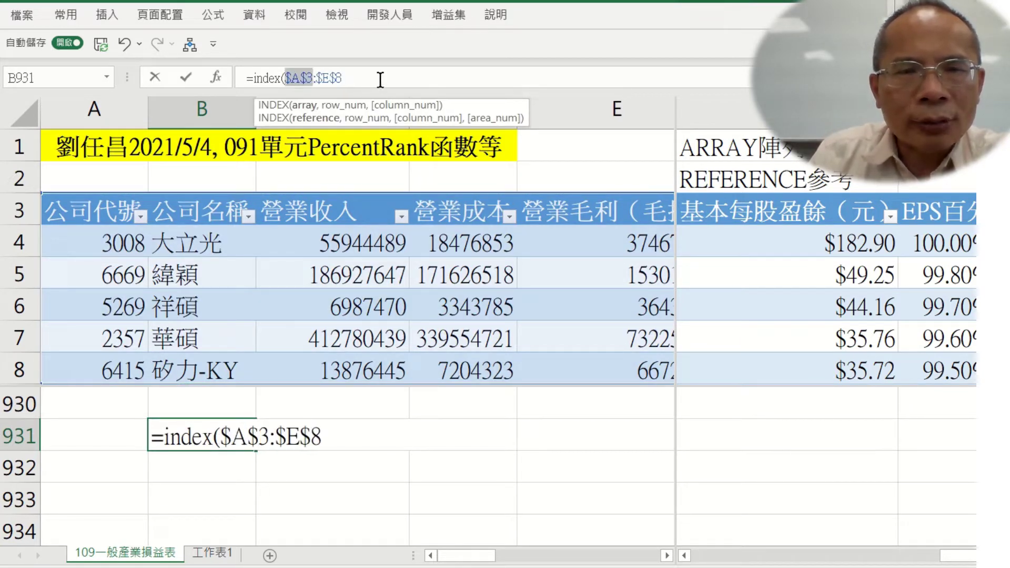
pyautogui.click(380, 79)
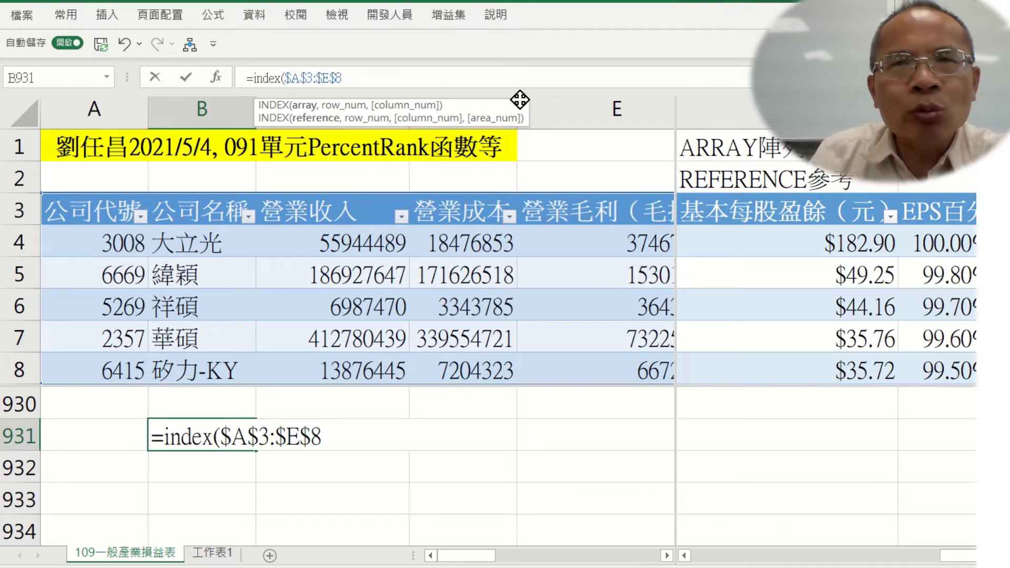
# Complete the INDEX formula in B931 with row number 2 and column number 3, as =INDEX($A$3:$E$8,2,3)
pyautogui.write('ㄉㄜ')
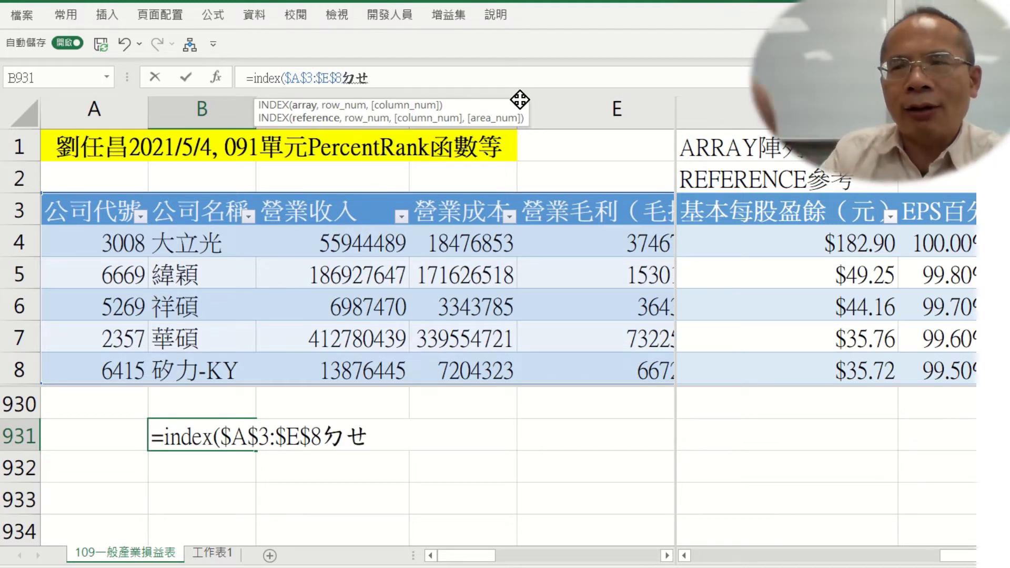
pyautogui.press('BackSpace')
pyautogui.press('BackSpace')
pyautogui.press('BackSpace')
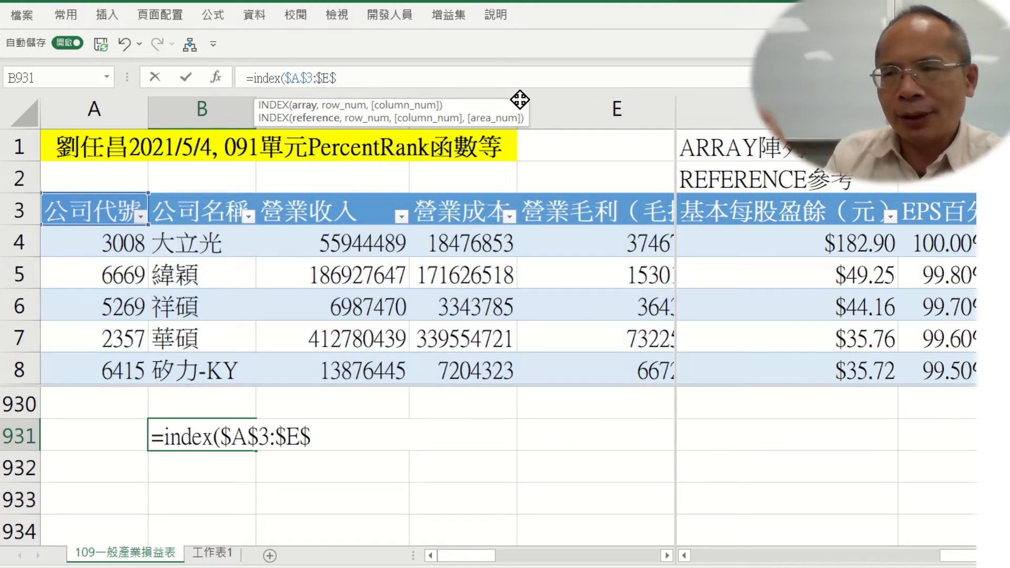
pyautogui.write('8,')
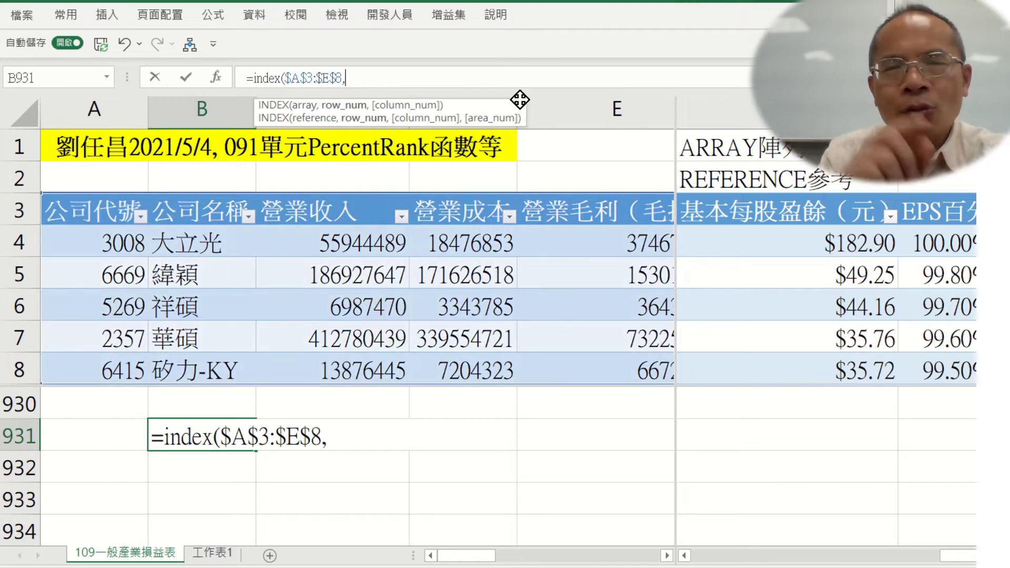
pyautogui.write('2,1')
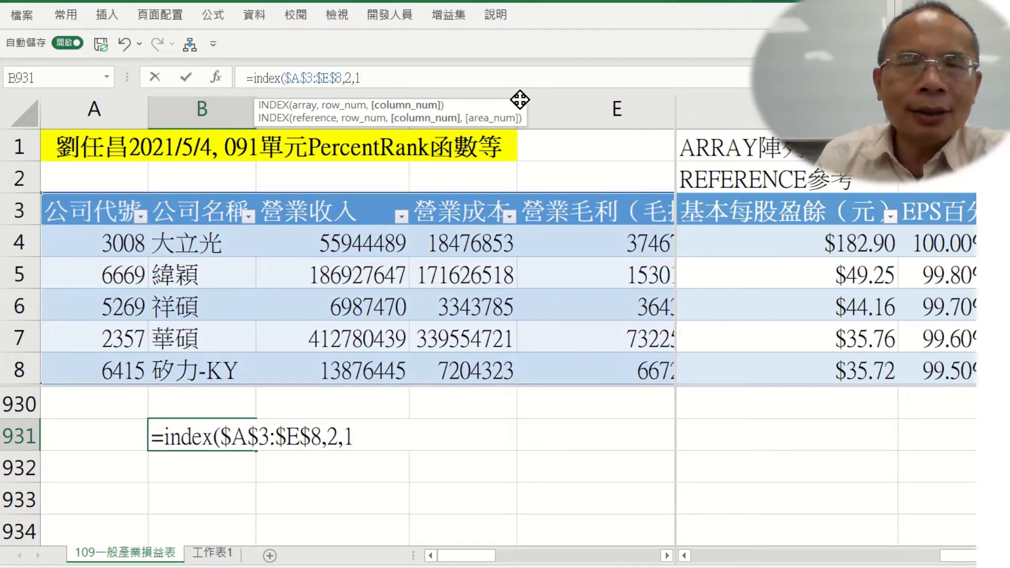
pyautogui.press('BackSpace')
pyautogui.write('3')
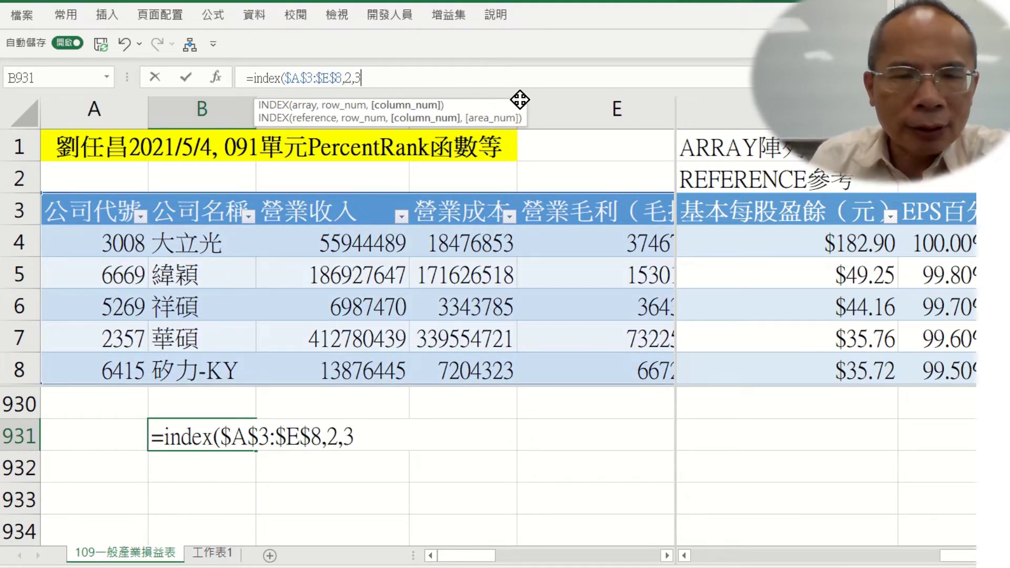
pyautogui.write(')')
pyautogui.press('Return')
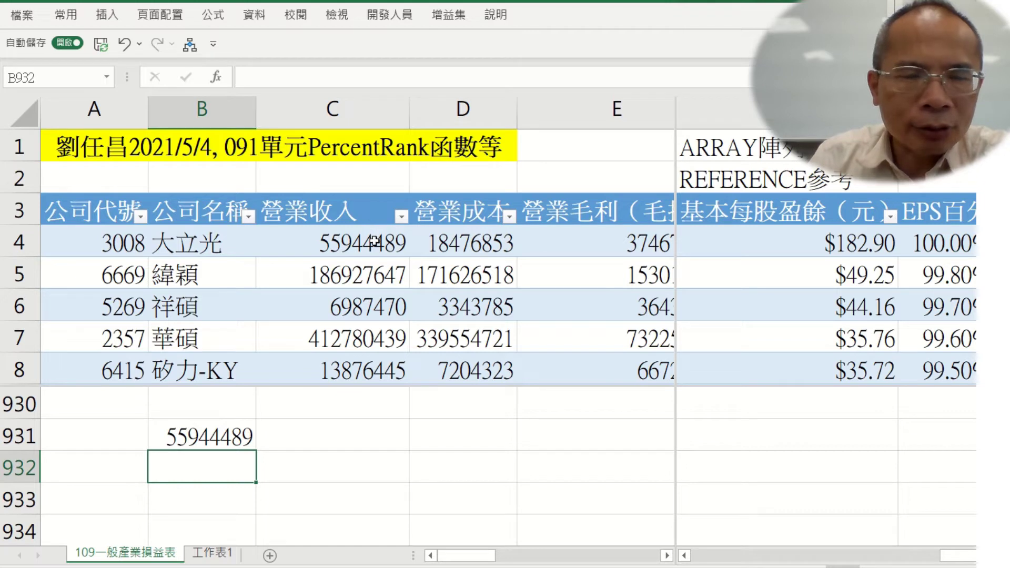
# Check the B931 INDEX formula against the table by counting the rows and columns from A3 to cell C4
pyautogui.click(335, 266)
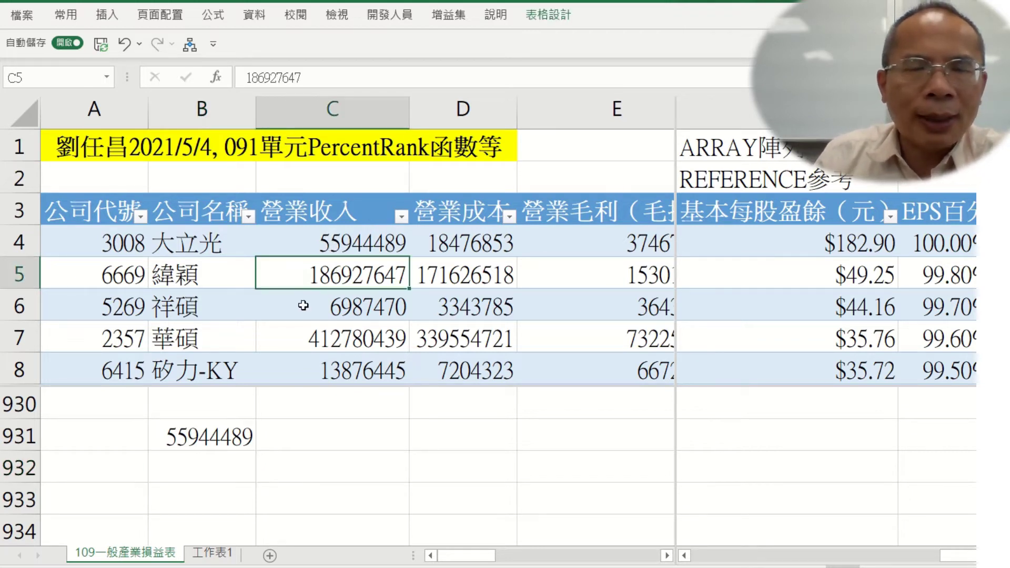
pyautogui.click(221, 439)
pyautogui.click(316, 76)
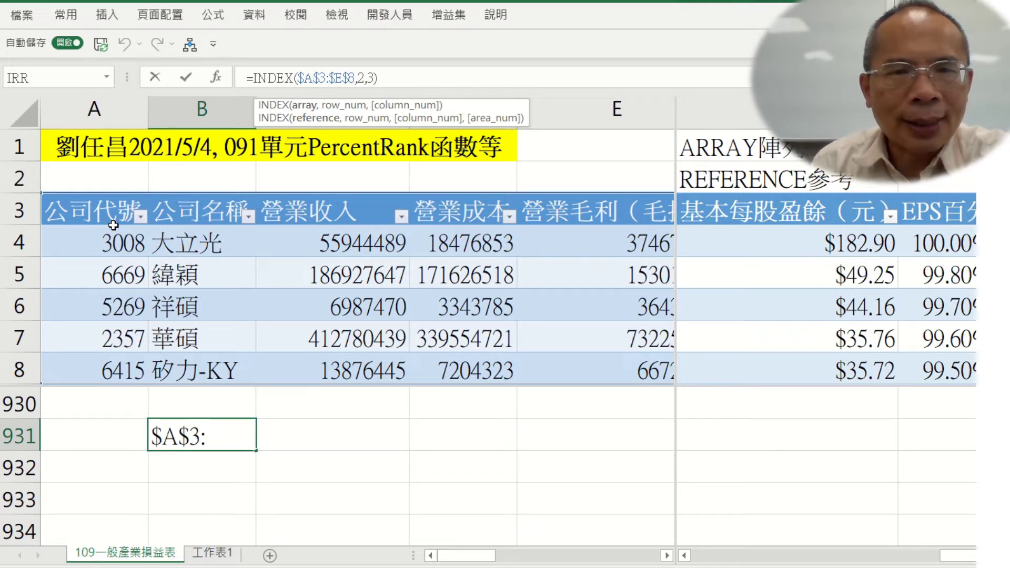
pyautogui.click(190, 78)
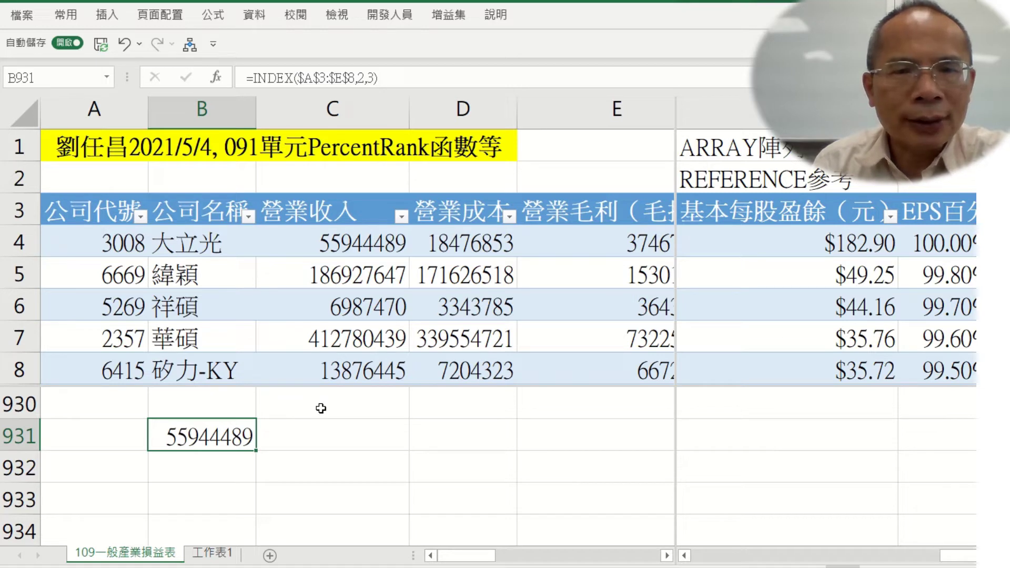
pyautogui.click(369, 248)
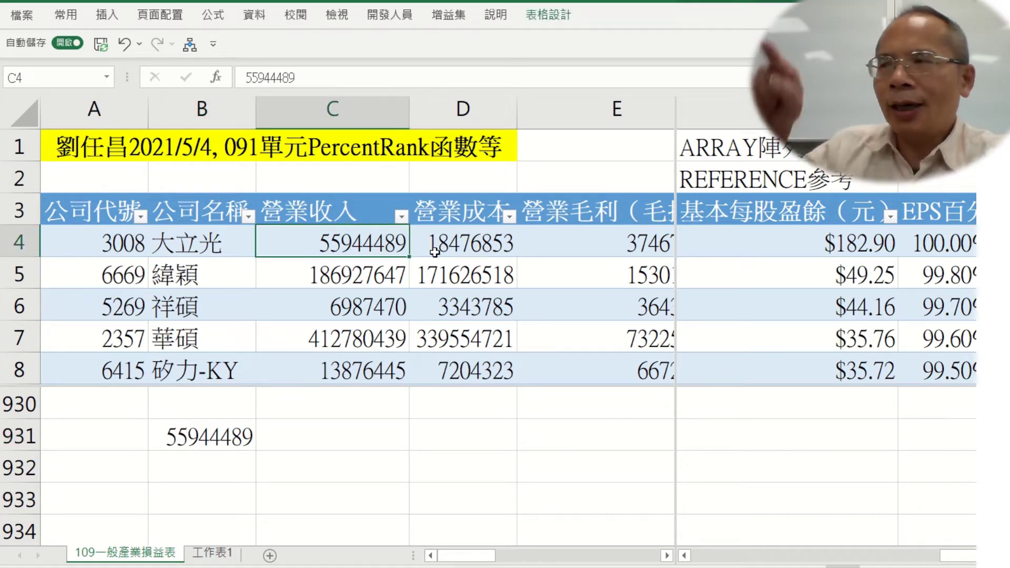
pyautogui.press('Up')
pyautogui.press('Left')
pyautogui.press('Left')
pyautogui.press('Down')
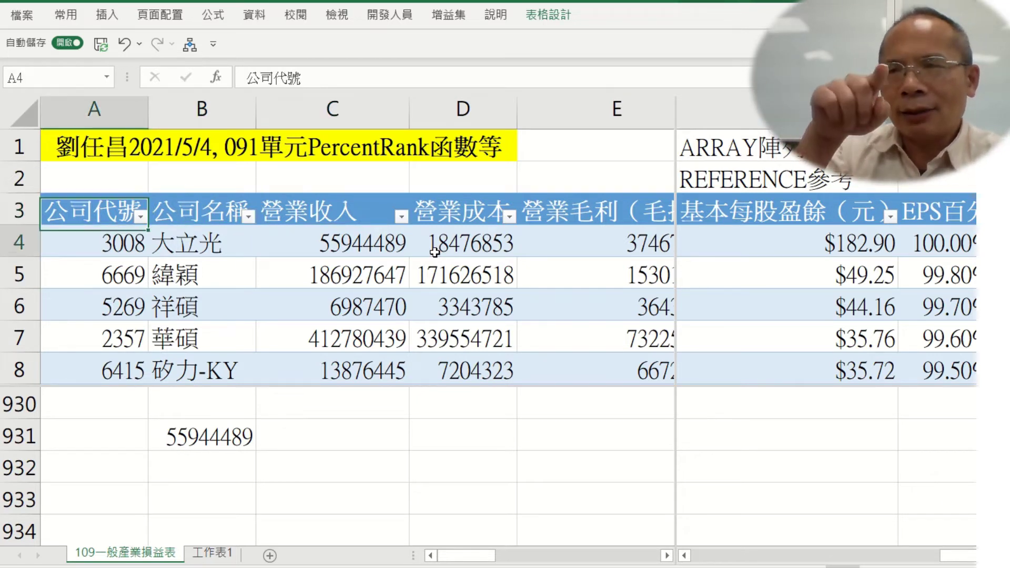
pyautogui.press('Right')
pyautogui.press('Right')
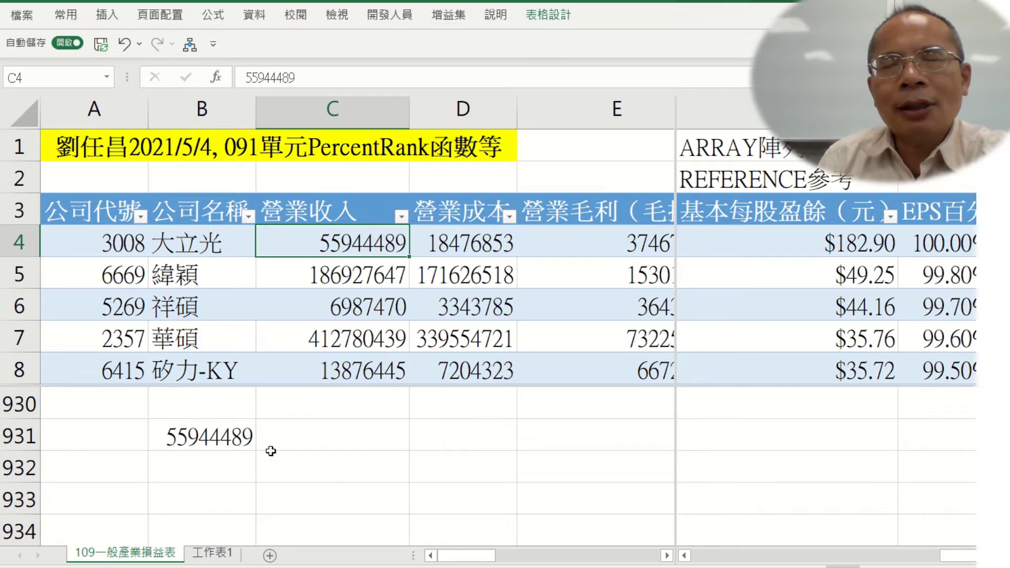
pyautogui.click(228, 443)
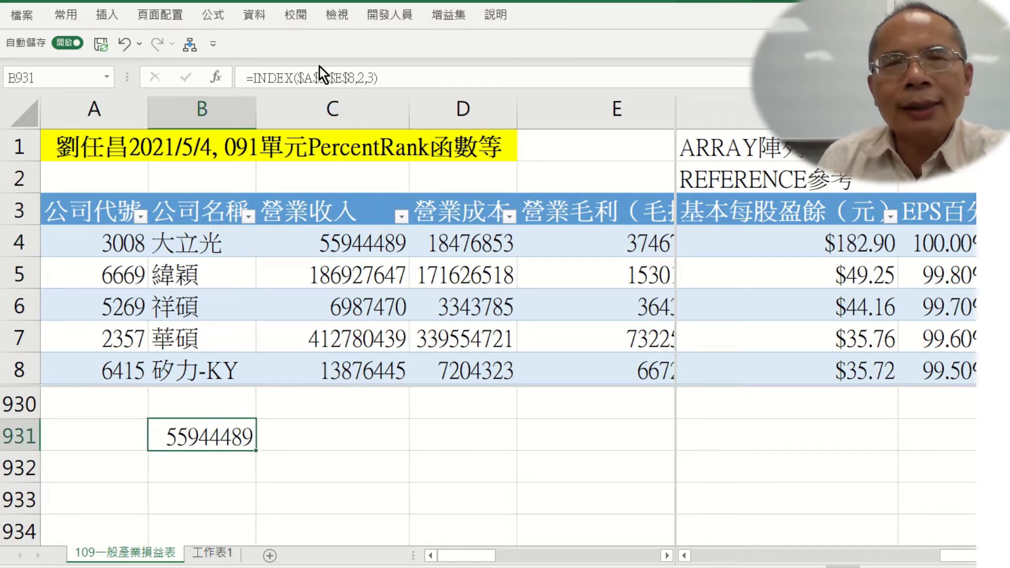
pyautogui.click(407, 78)
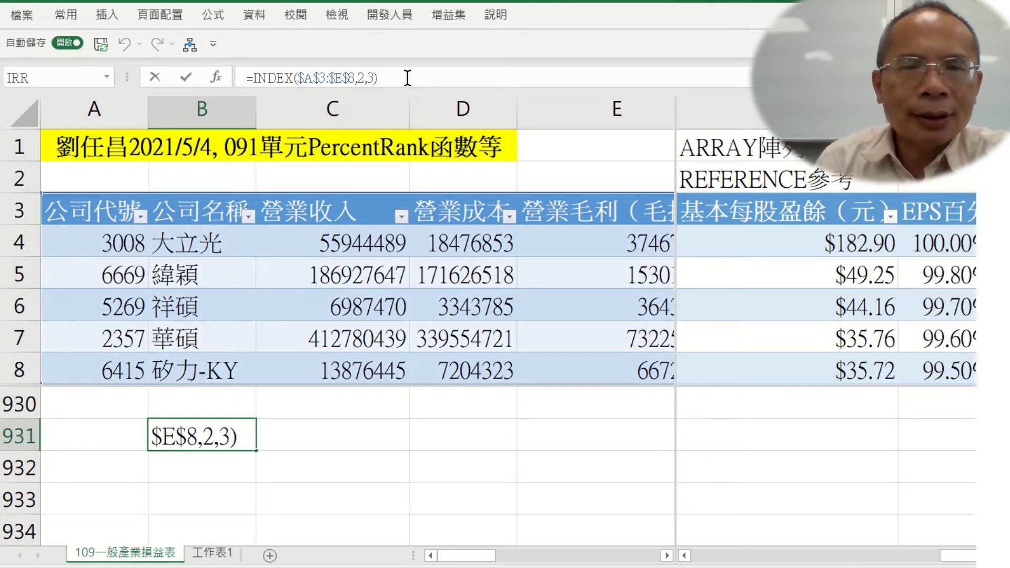
pyautogui.press('Return')
# Define a name for the range A3:E8, made of the author's full name followed by 範圍
pyautogui.click(209, 284)
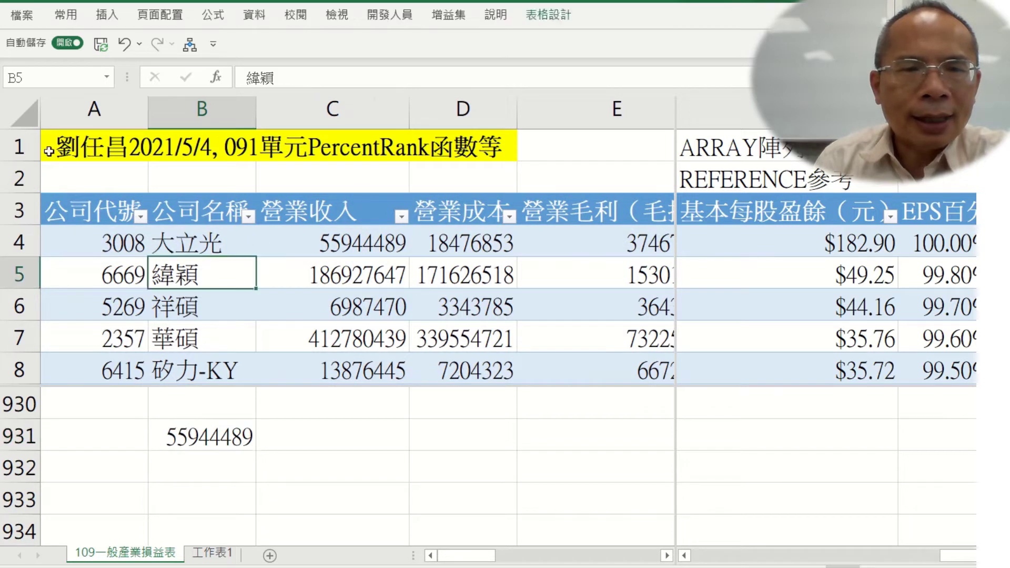
pyautogui.click(95, 203)
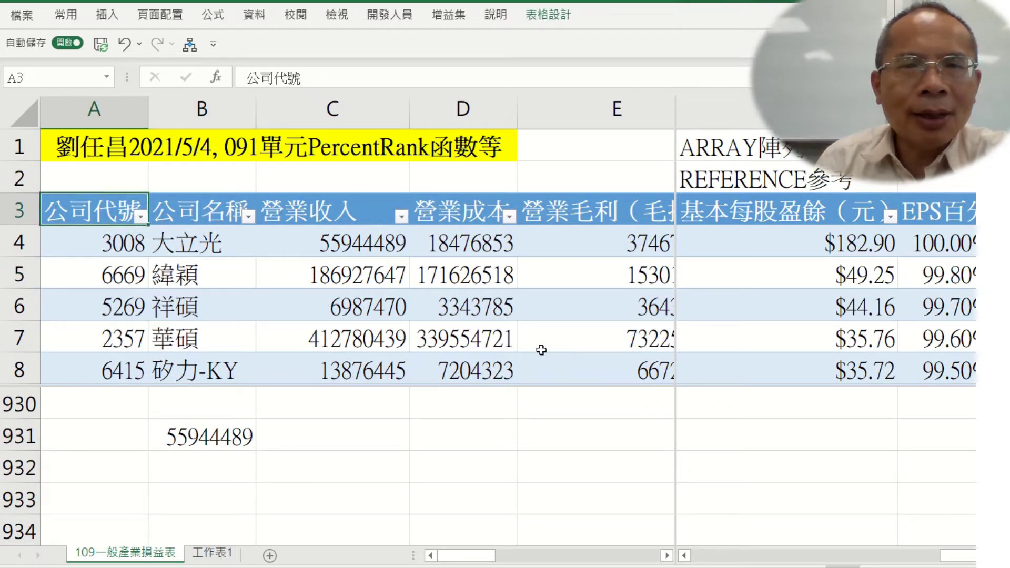
pyautogui.keyDown('shift'); pyautogui.click(614, 369); pyautogui.keyUp('shift')
pyautogui.click(80, 79)
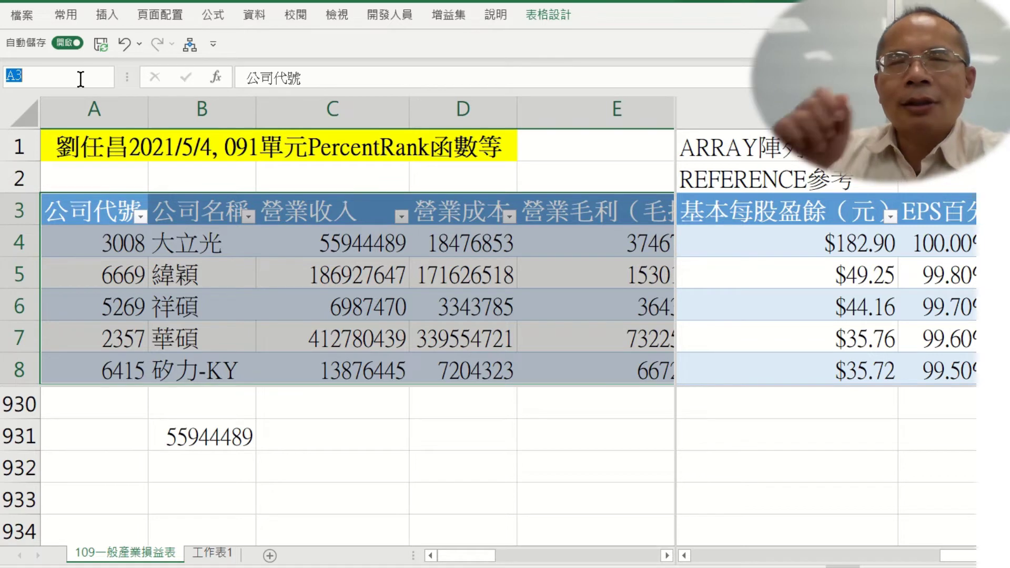
pyautogui.write('劉')
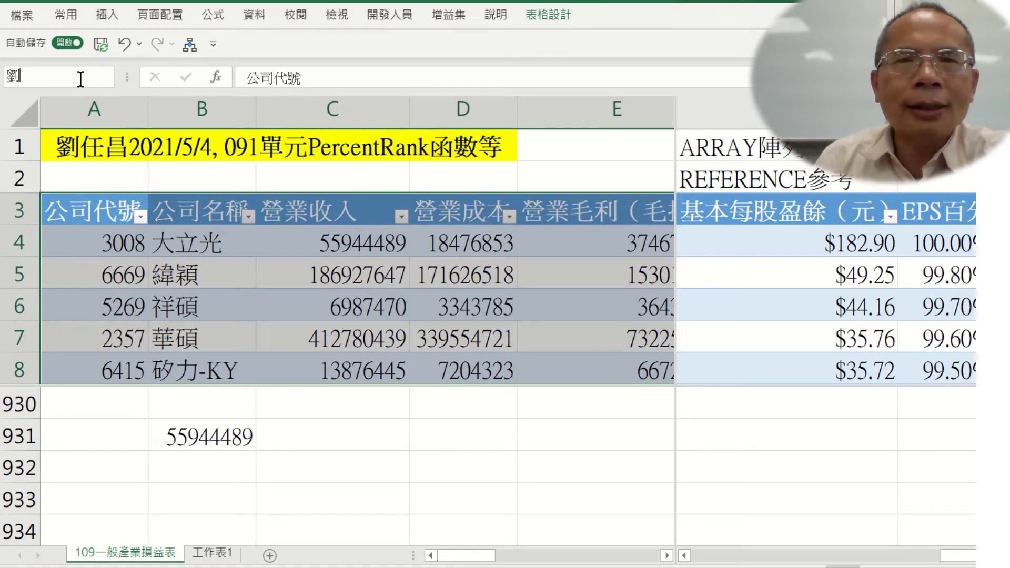
pyautogui.write('任昌')
pyautogui.press('Return')
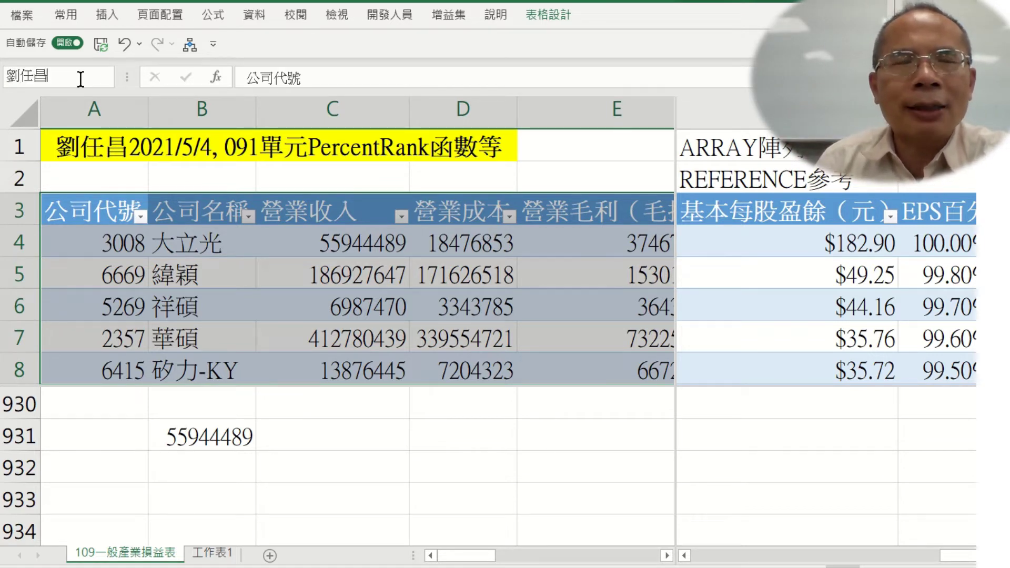
pyautogui.write('範圍')
pyautogui.press('Return')
pyautogui.press('Return')
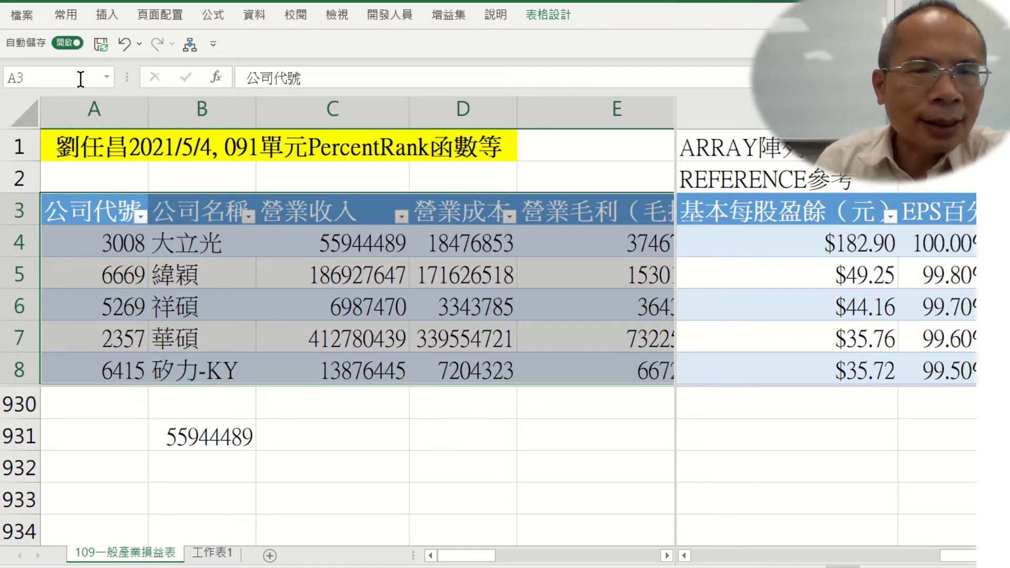
# Enter the row numbers 1, 2 and 3 down cells A931 to A933
pyautogui.click(182, 436)
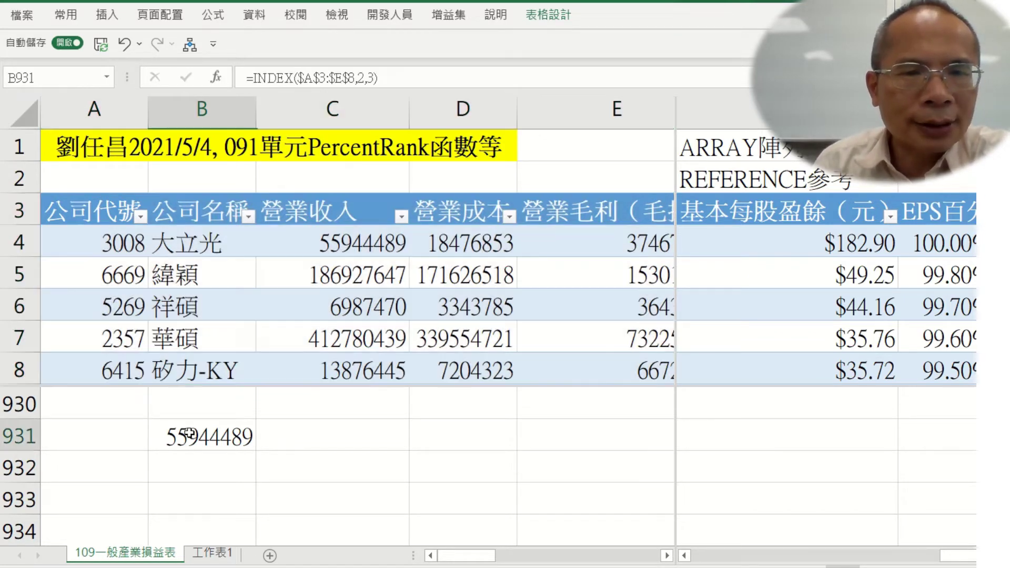
pyautogui.click(118, 440)
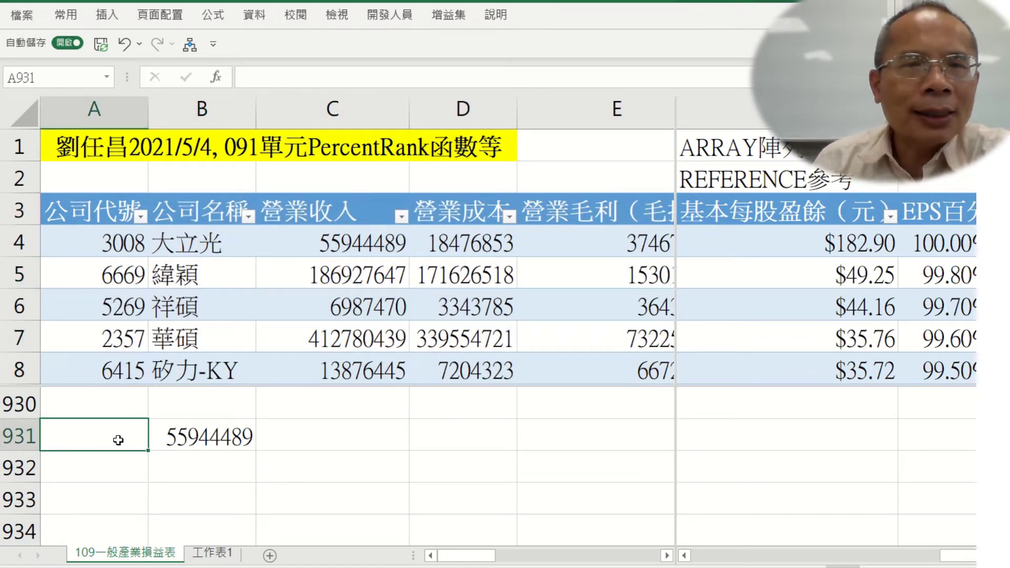
pyautogui.write('1')
pyautogui.press('Return')
pyautogui.write('2')
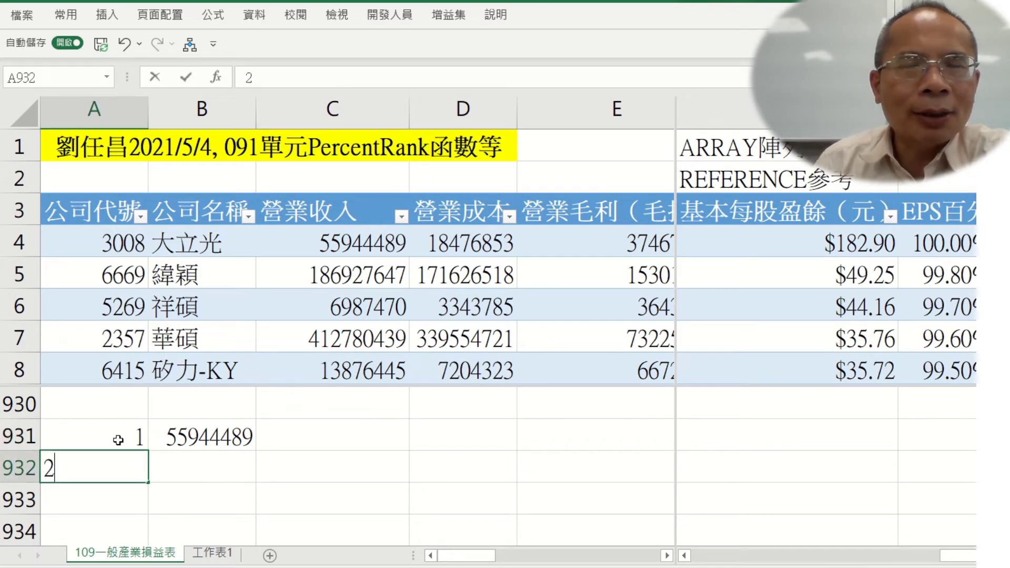
pyautogui.press('Return')
pyautogui.write('3')
pyautogui.press('Up')
# Enter the column numbers 1, 2 and 3 across cells B930 to D930
pyautogui.press('Up')
pyautogui.press('Up')
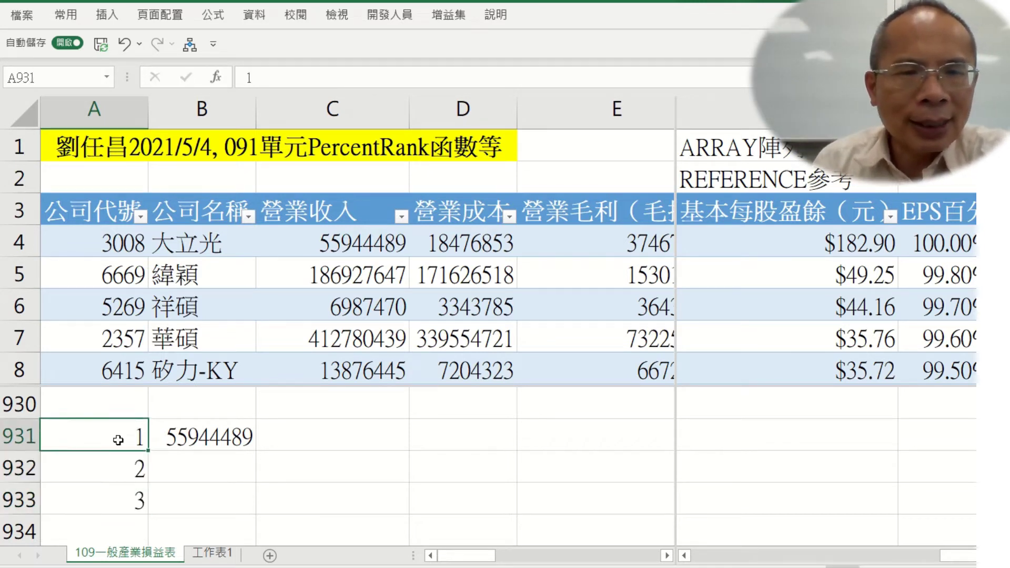
pyautogui.press('Right')
pyautogui.write('1')
pyautogui.press('Tab')
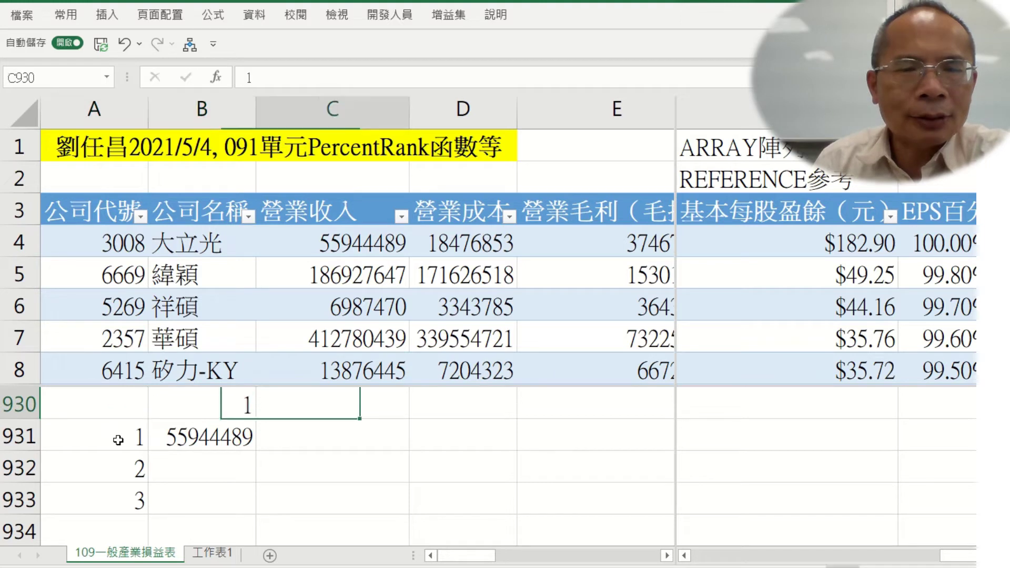
pyautogui.write('2')
pyautogui.press('Tab')
pyautogui.write('3')
pyautogui.press('Down')
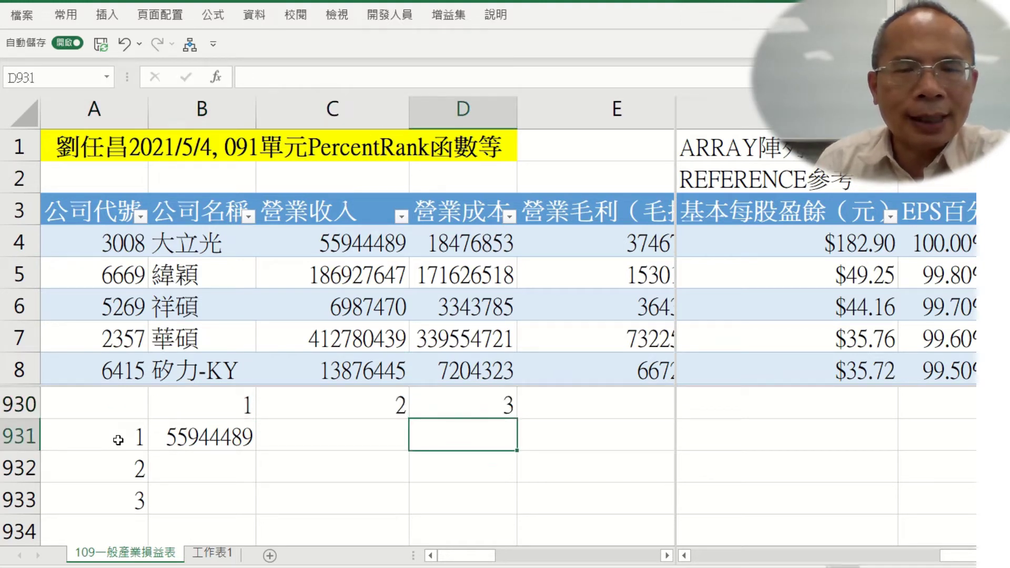
# Start a new INDEX formula in cell B931, inserting the defined name of the range A3:E8 as the array
pyautogui.press('Left')
pyautogui.press('Left')
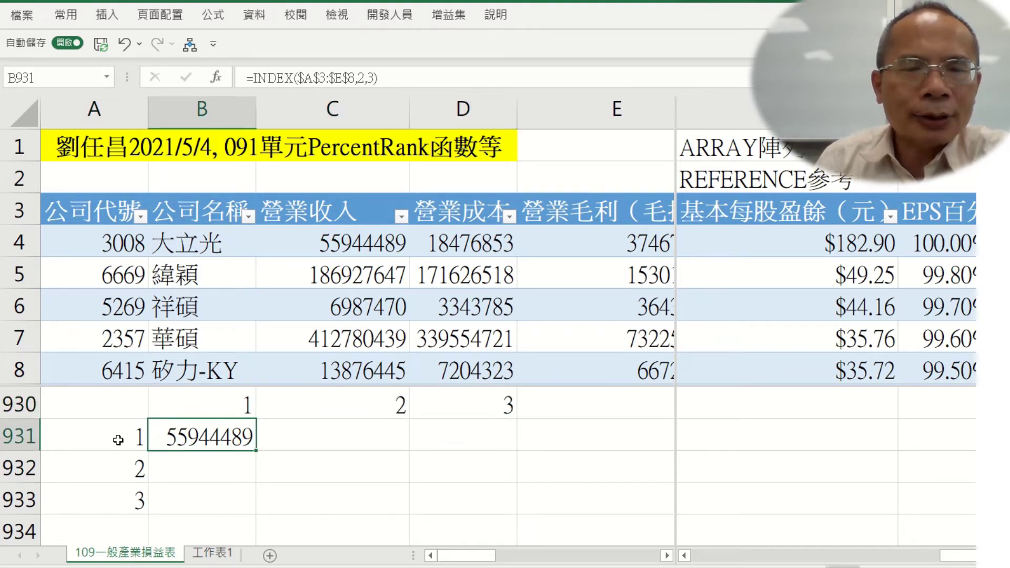
pyautogui.write('=i')
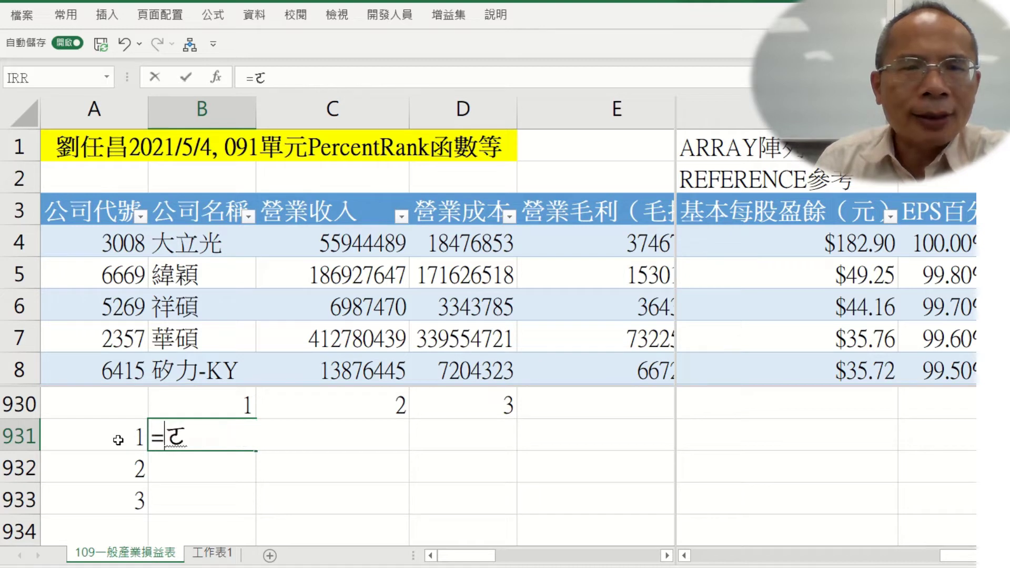
pyautogui.write('ndex(')
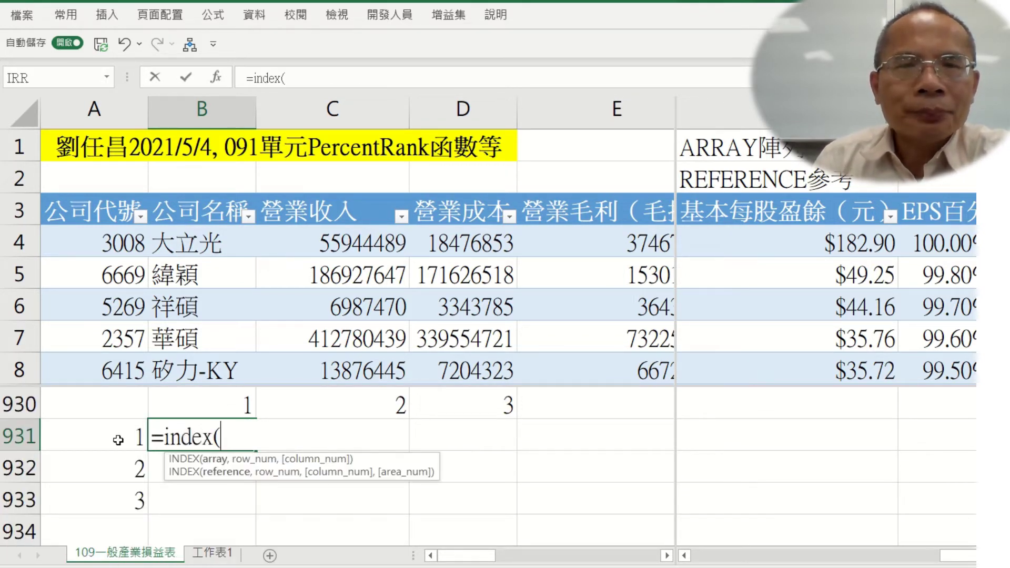
pyautogui.hotkey('ctrl', 'a')
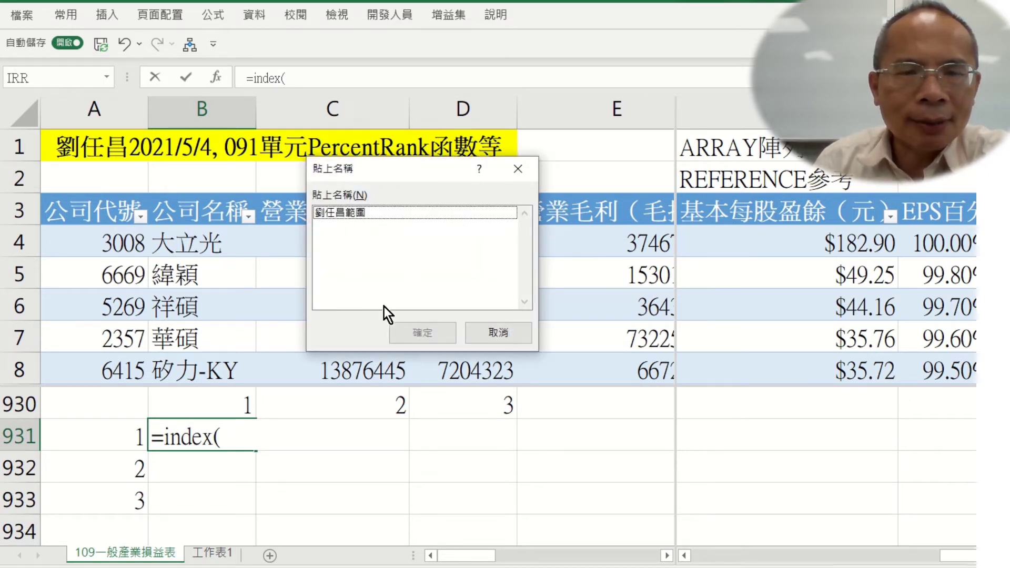
pyautogui.doubleClick(362, 213)
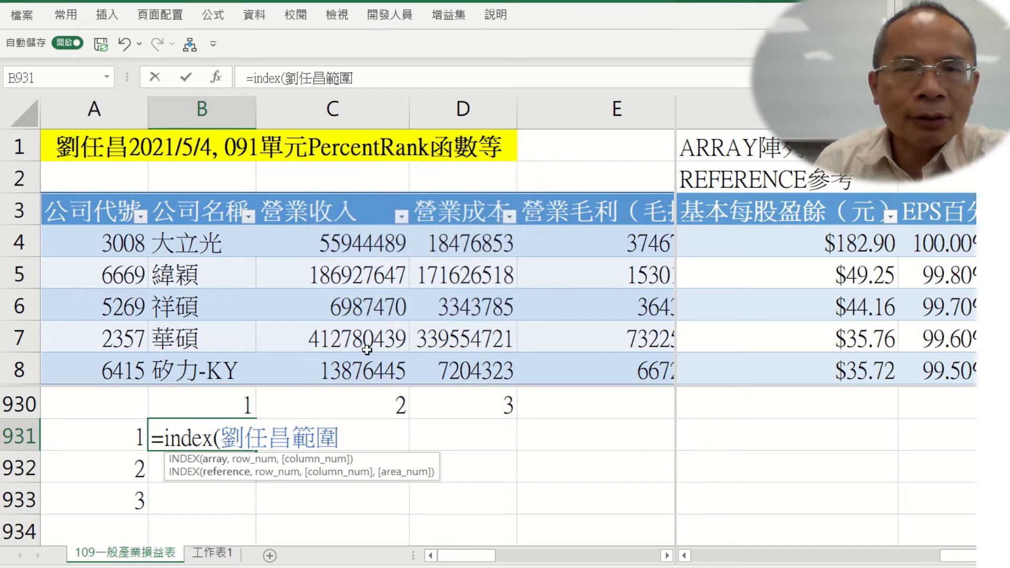
# Complete the INDEX formula in B931 with row number $A931, column number B$930 and area number 1
pyautogui.write(',')
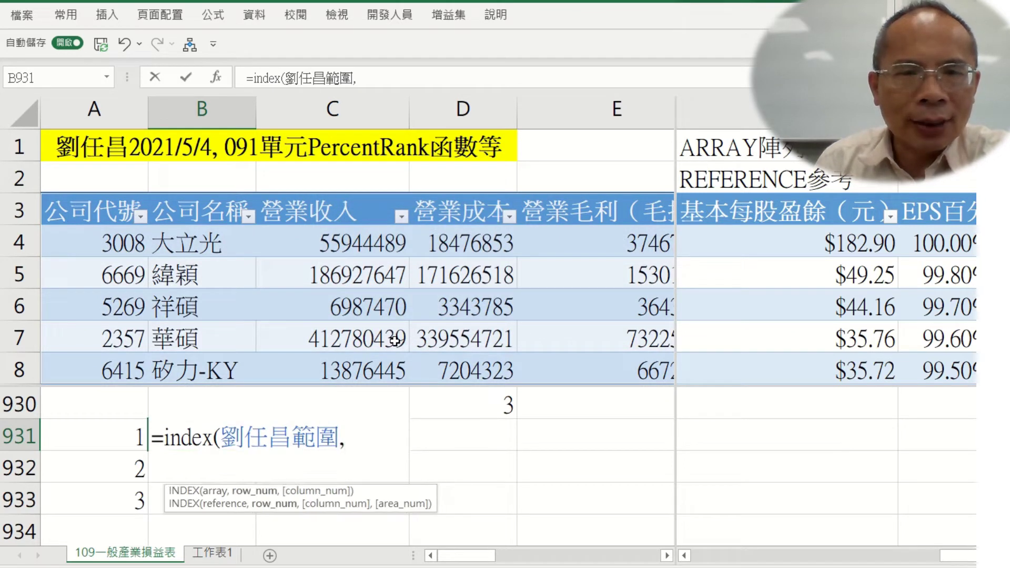
pyautogui.click(132, 434)
pyautogui.press('F4')
pyautogui.press('F4')
pyautogui.press('F4')
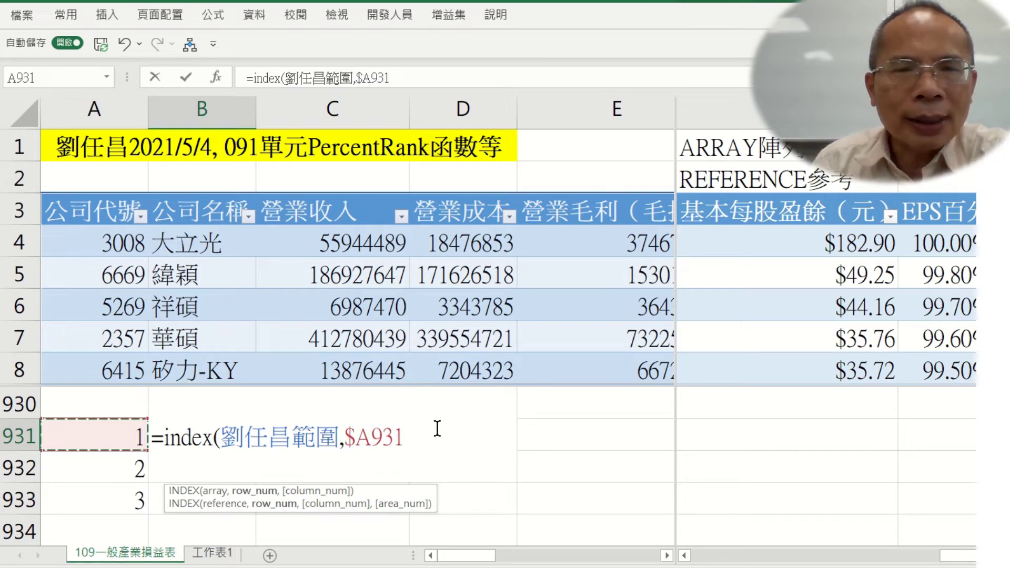
pyautogui.write(',b')
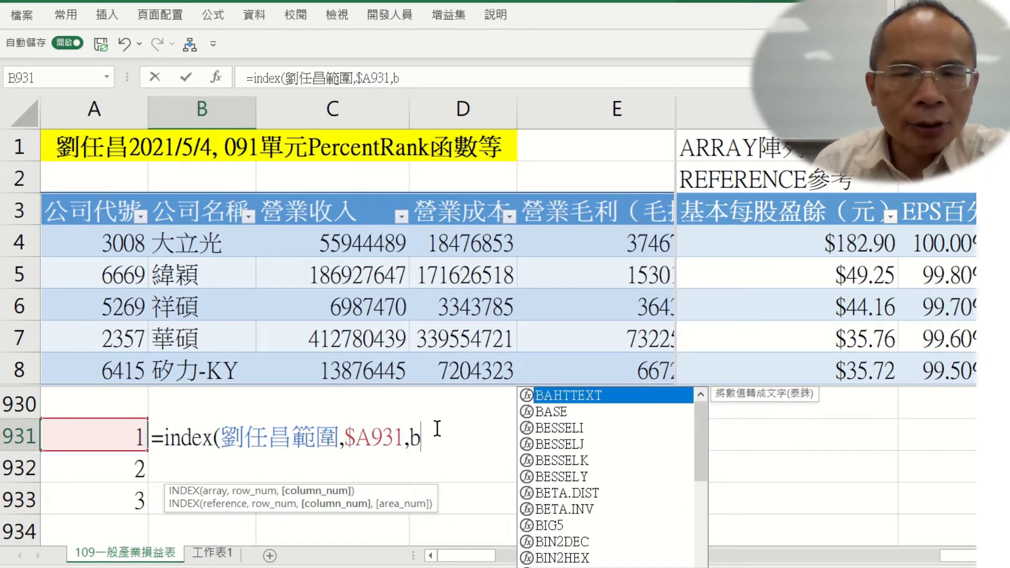
pyautogui.write('930')
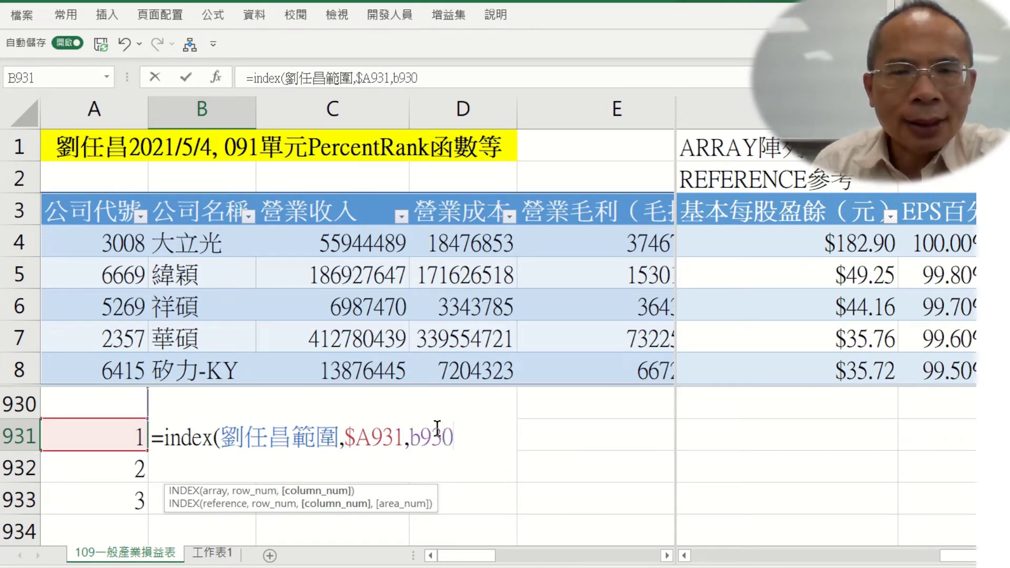
pyautogui.press('F4')
pyautogui.press('F4')
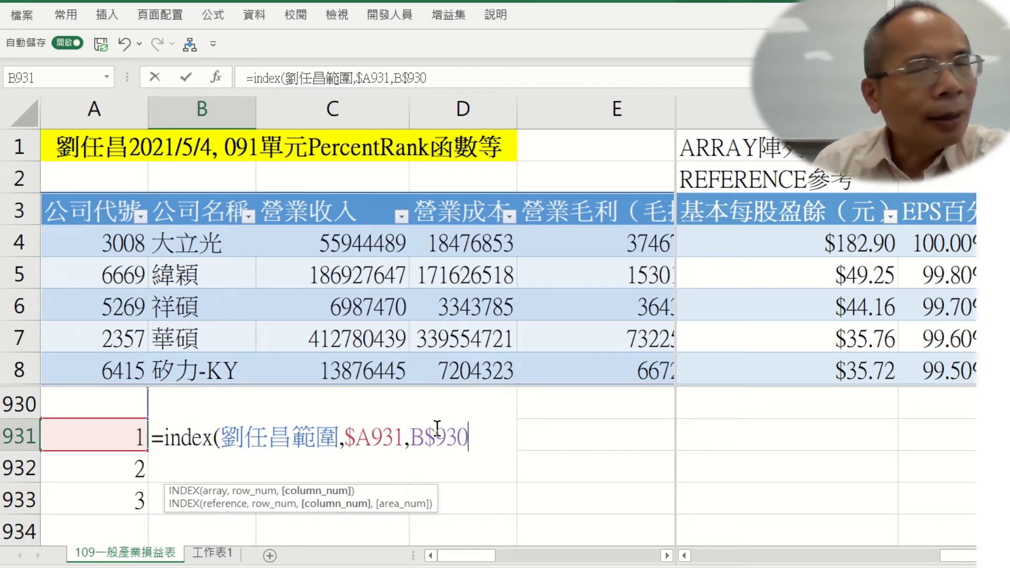
pyautogui.write(',1')
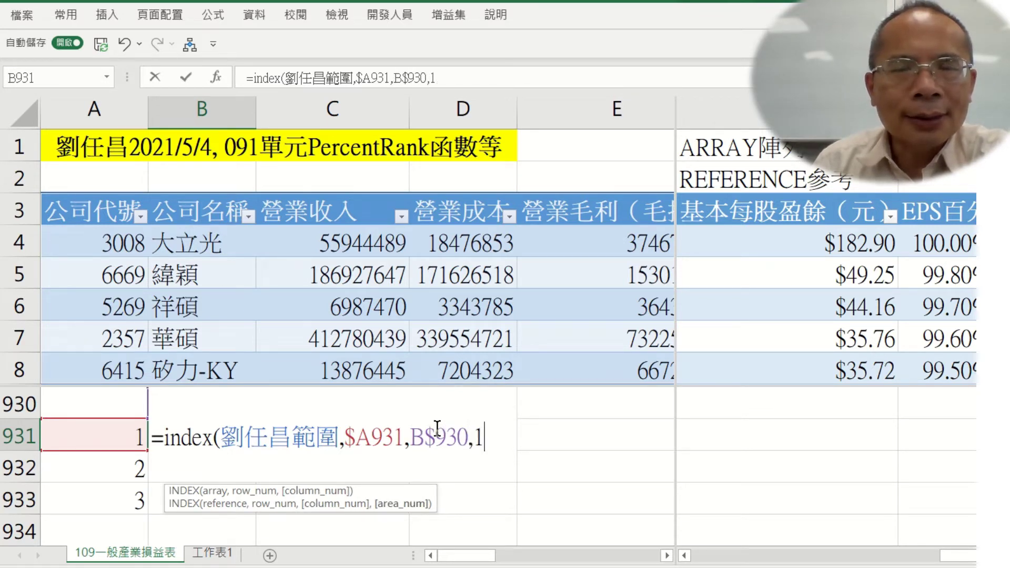
pyautogui.write(')')
pyautogui.press('Return')
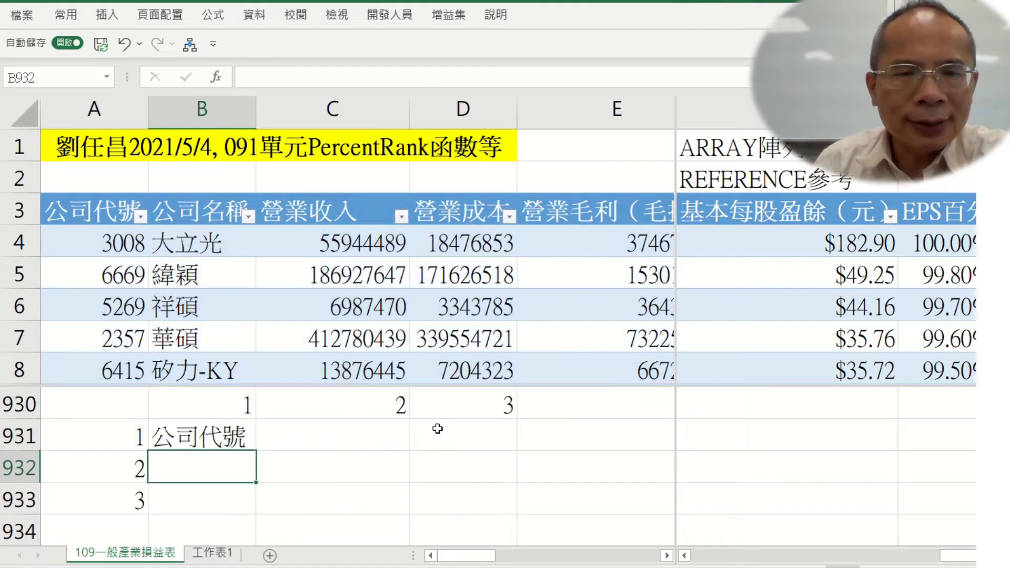
# Fill the INDEX formula from B931 across to D931 and down to row 933, and check the copied references
pyautogui.click(198, 424)
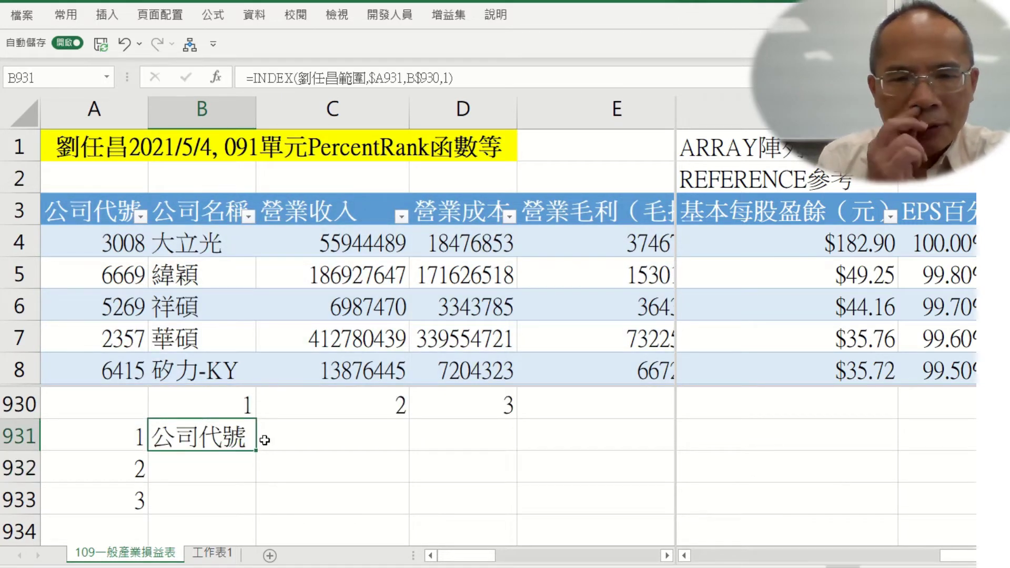
pyautogui.moveTo(258, 444); pyautogui.dragTo(505, 454)
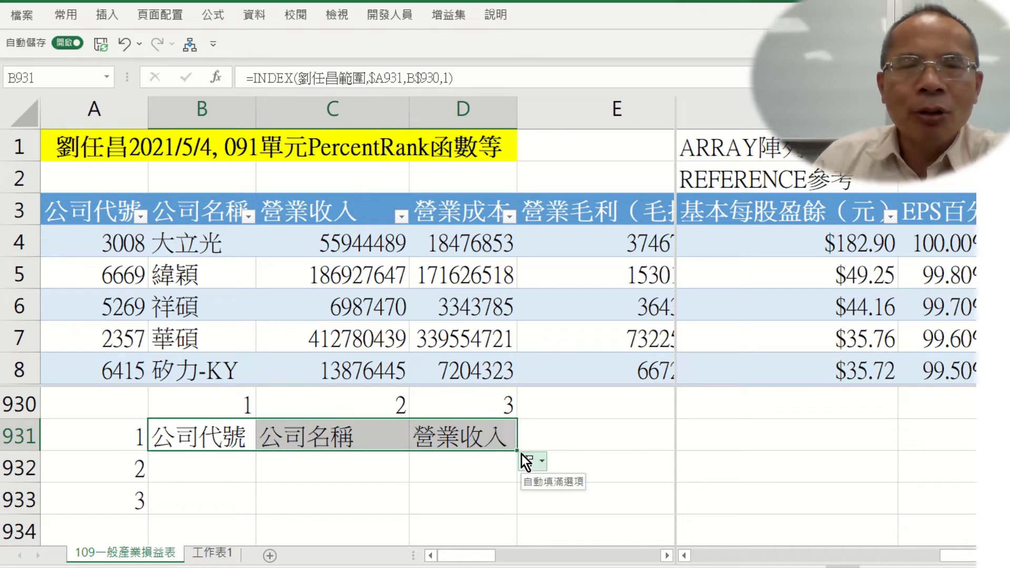
pyautogui.moveTo(514, 452); pyautogui.dragTo(520, 507)
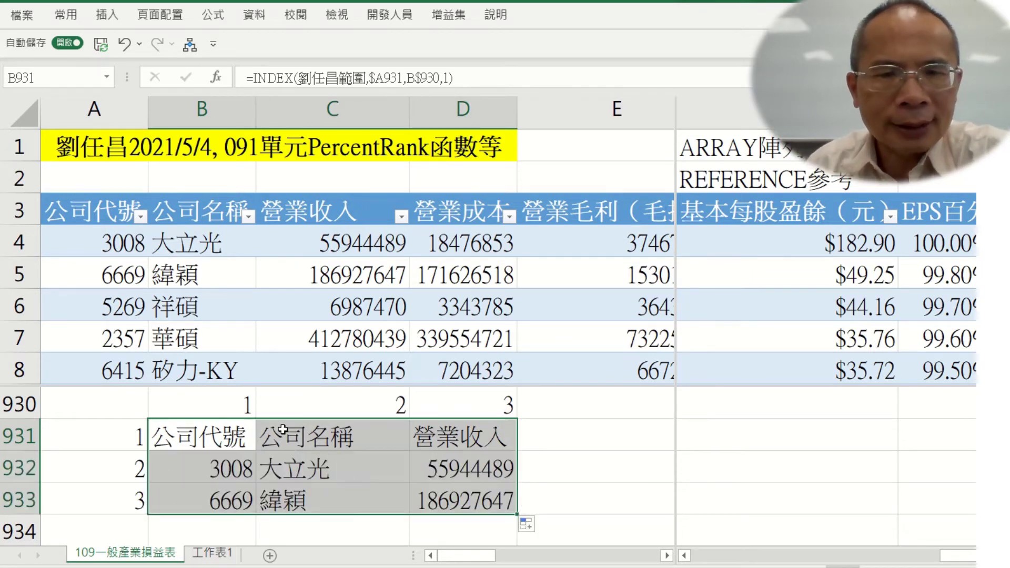
pyautogui.click(315, 474)
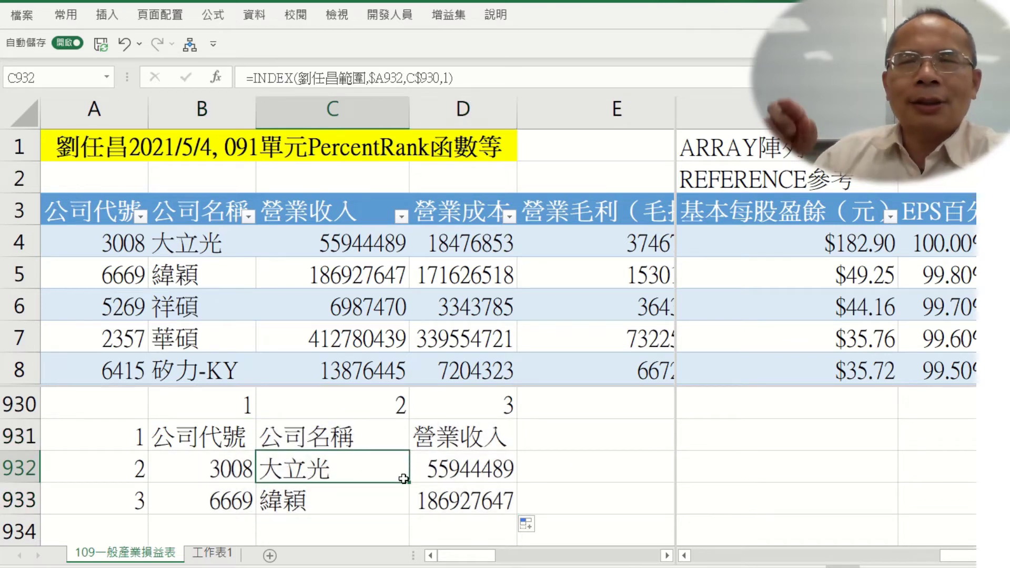
pyautogui.click(456, 474)
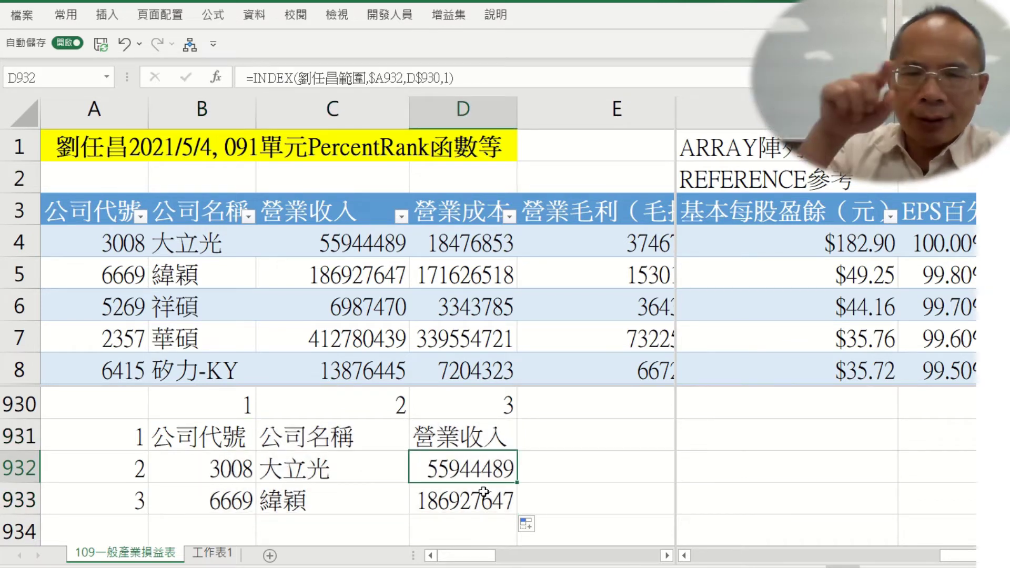
# Turn D931's formula into text with a leading apostrophe and copy that text into E931
pyautogui.click(468, 441)
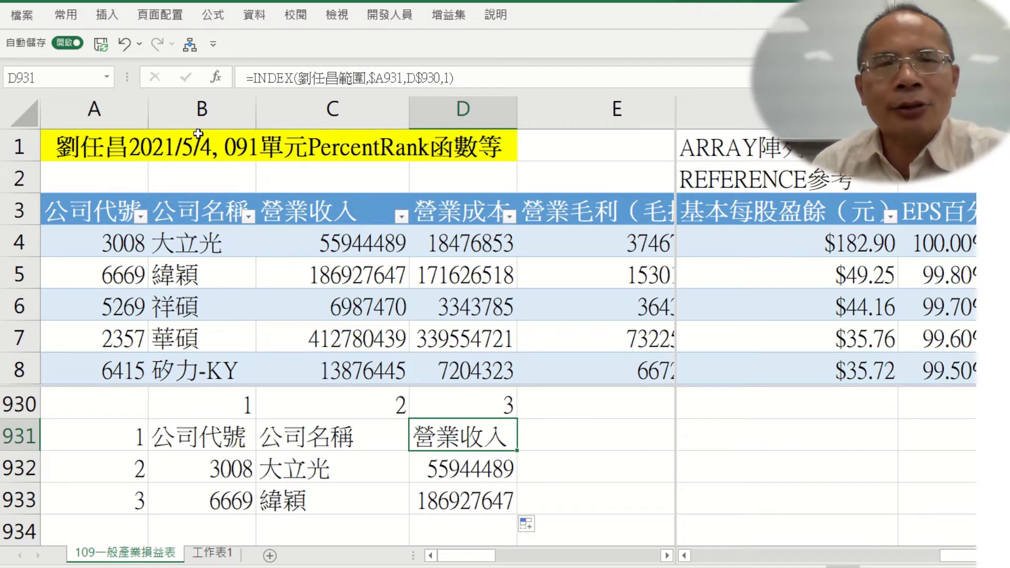
pyautogui.click(243, 78)
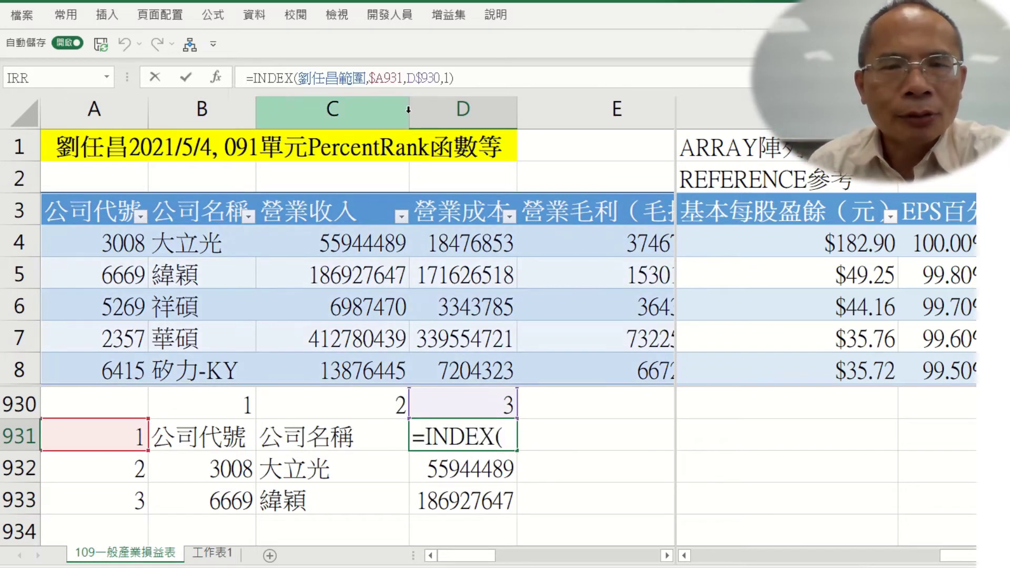
pyautogui.write("'")
pyautogui.press('Return')
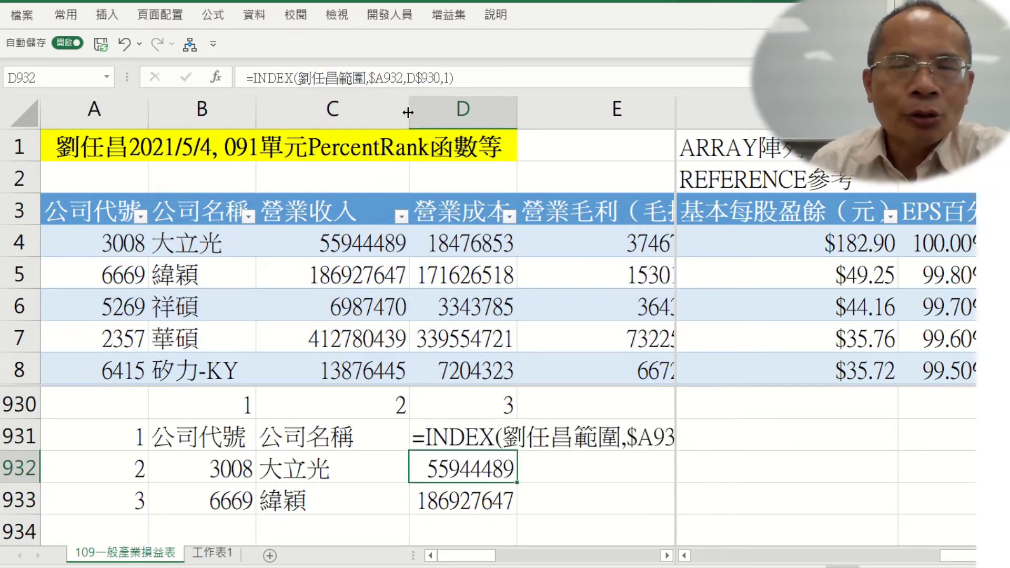
pyautogui.press('Up')
pyautogui.hotkey('ctrl', 'c')
pyautogui.press('Right')
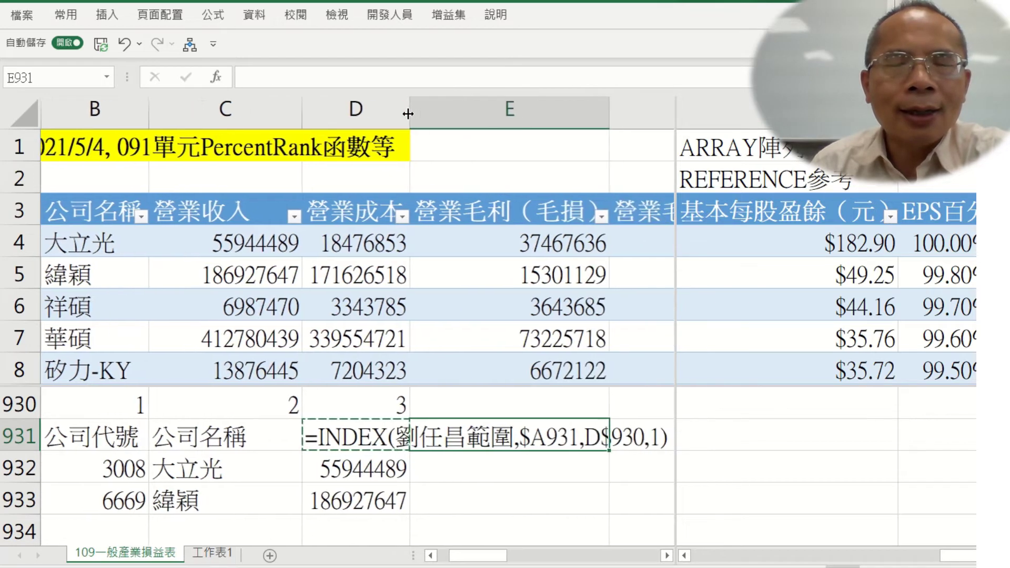
pyautogui.hotkey('ctrl', 'v')
# Remove the leading apostrophe from D931 to make it a working INDEX formula again
pyautogui.press('Left')
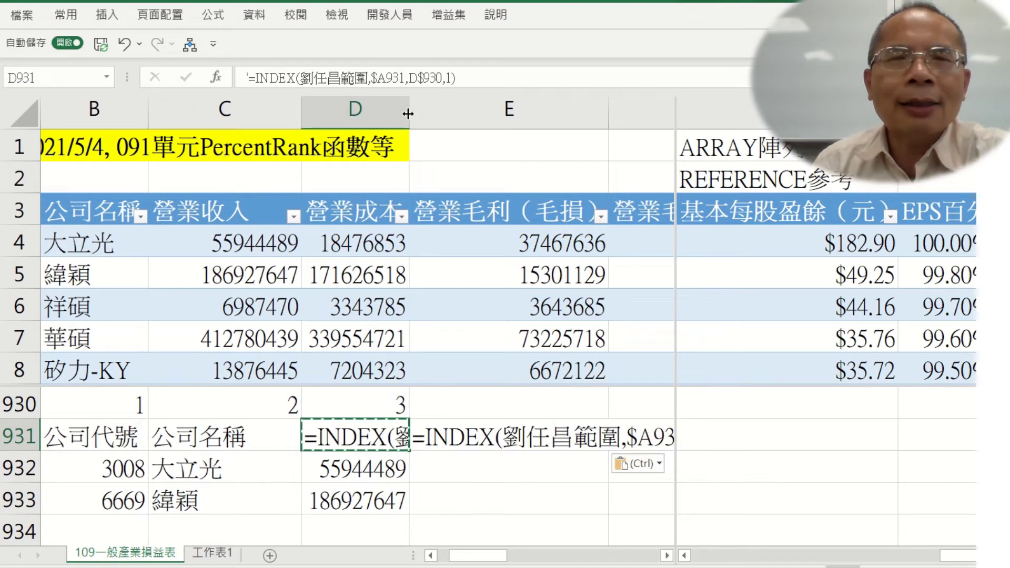
pyautogui.click(250, 78)
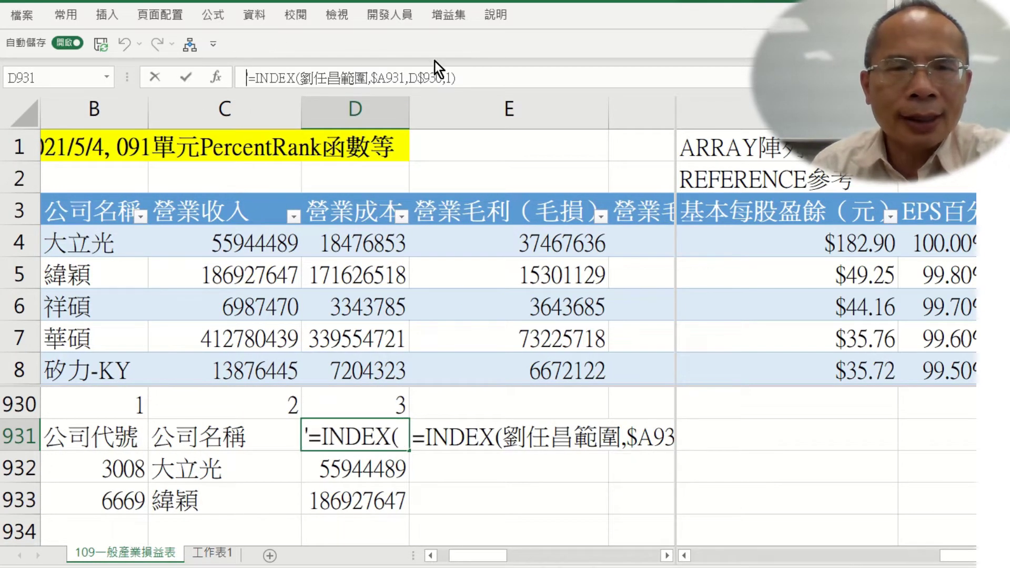
pyautogui.press('BackSpace')
pyautogui.press('Return')
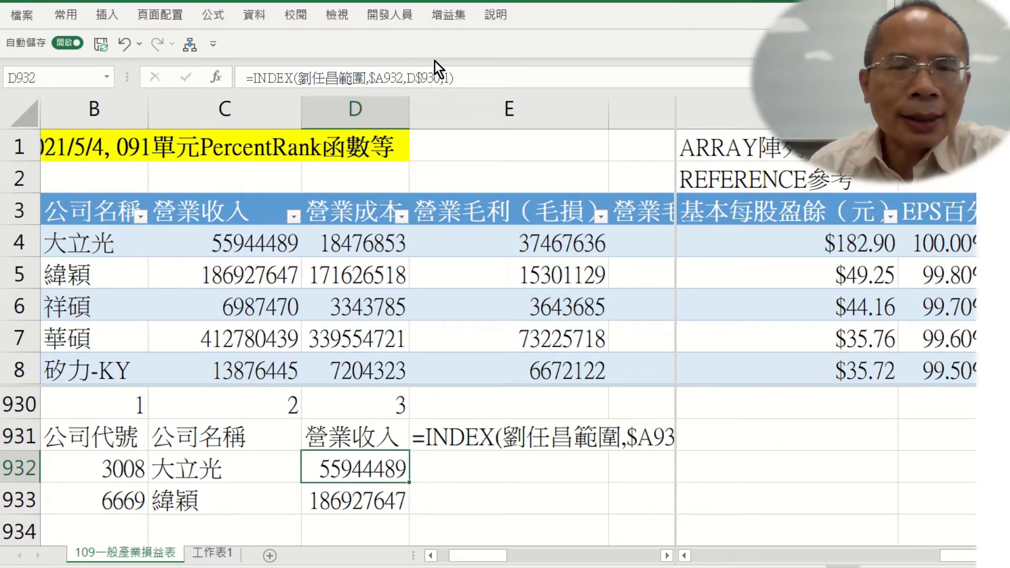
# Enter the column number 4 in cell E930
pyautogui.press('Down')
pyautogui.press('Down')
pyautogui.press('Up')
pyautogui.press('Up')
pyautogui.press('Up')
pyautogui.press('Up')
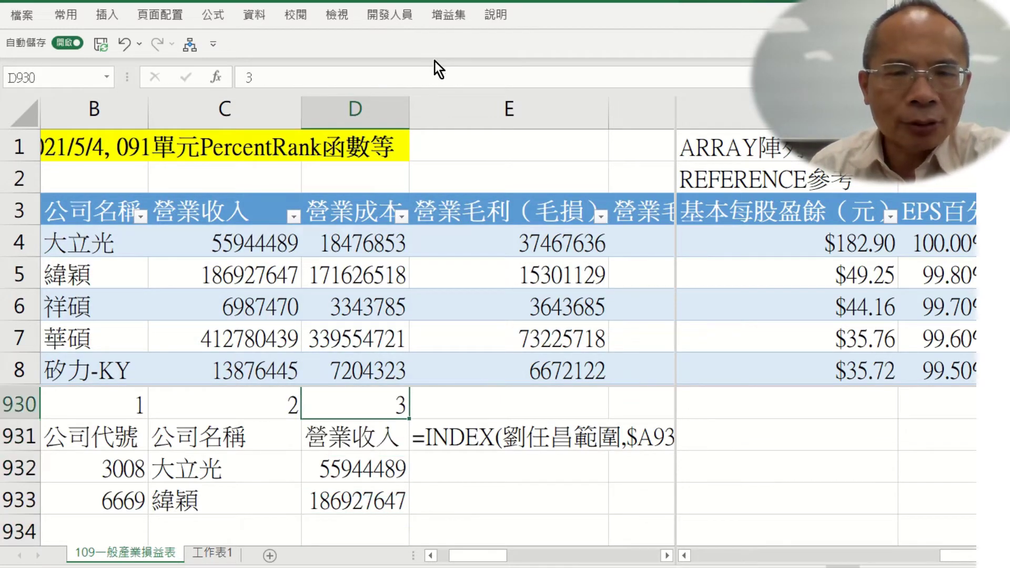
pyautogui.press('Right')
pyautogui.write('4')
pyautogui.press('Return')
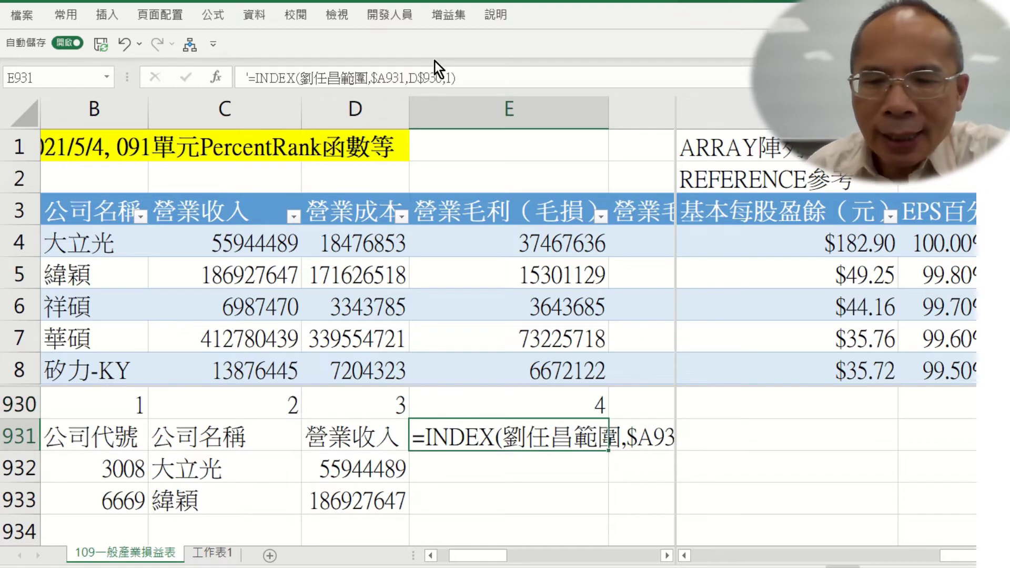
# Copy the INDEX formula from D933 into E933
pyautogui.press('Down')
pyautogui.press('Down')
pyautogui.press('Left')
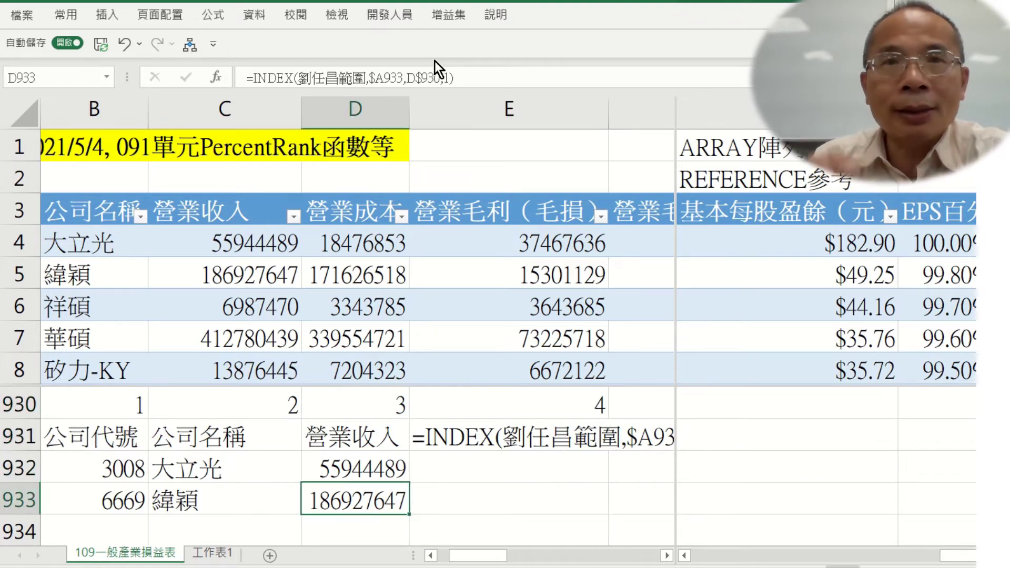
pyautogui.hotkey('ctrl', 'c')
pyautogui.press('Right')
pyautogui.hotkey('ctrl', 'v')
pyautogui.press('Down')
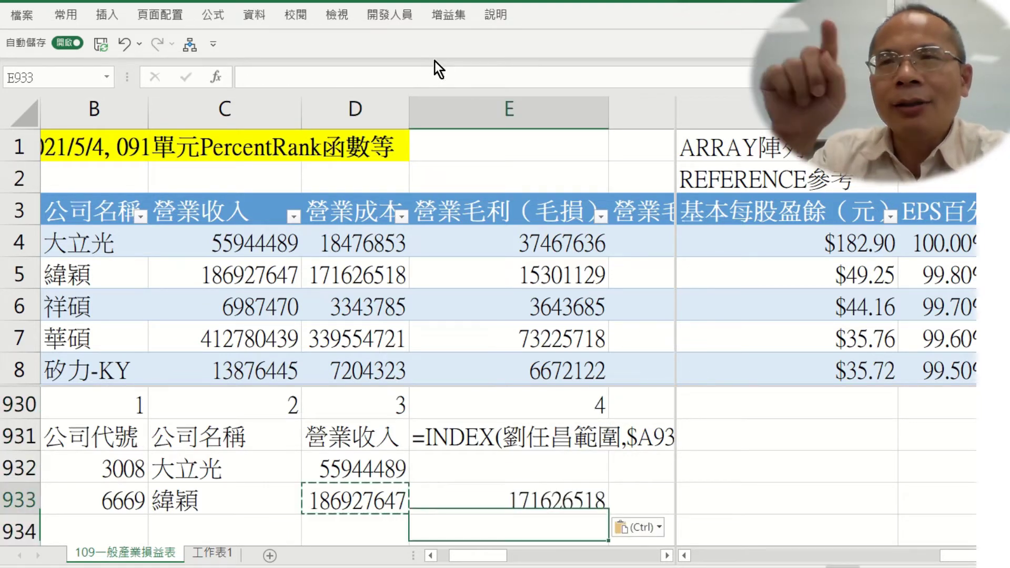
# Try area number 2 in the INDEX formula in E933
pyautogui.press('Up')
pyautogui.press('Up')
pyautogui.press('Down')
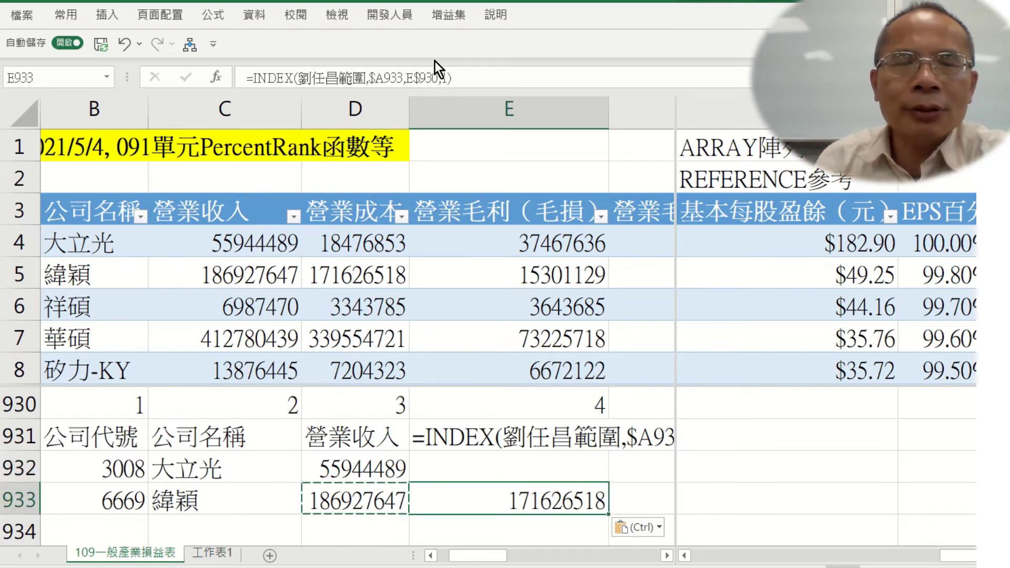
pyautogui.click(449, 78)
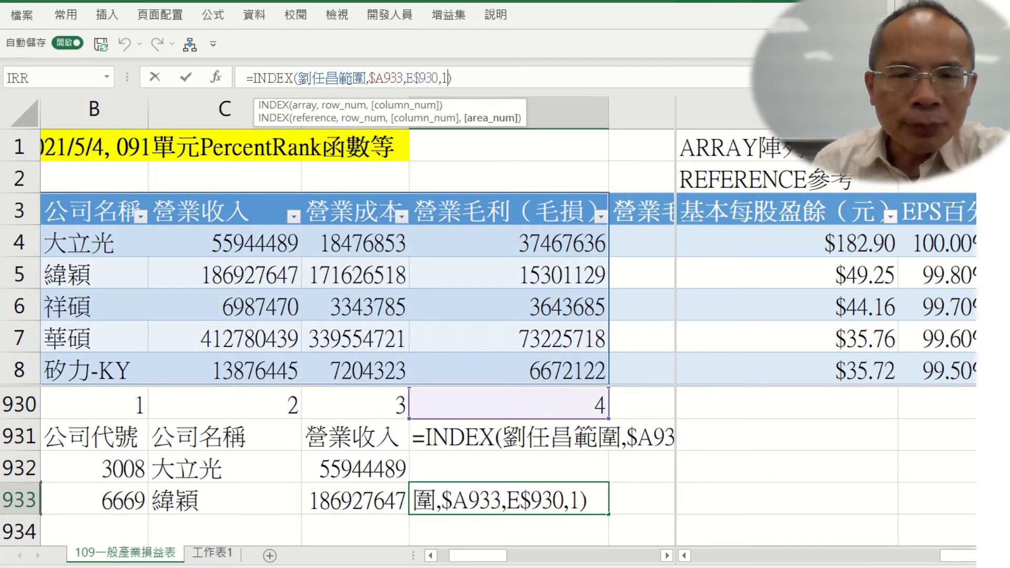
pyautogui.press('BackSpace')
pyautogui.write('2')
pyautogui.press('Return')
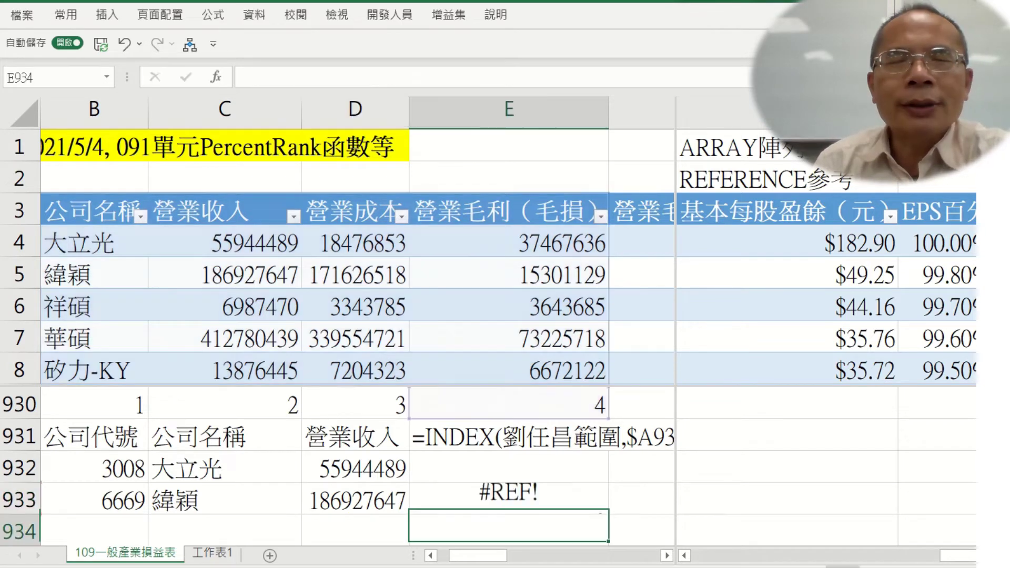
# Remove the area number argument from the INDEX formula in E933, leaving only the row and column numbers
pyautogui.click(509, 499)
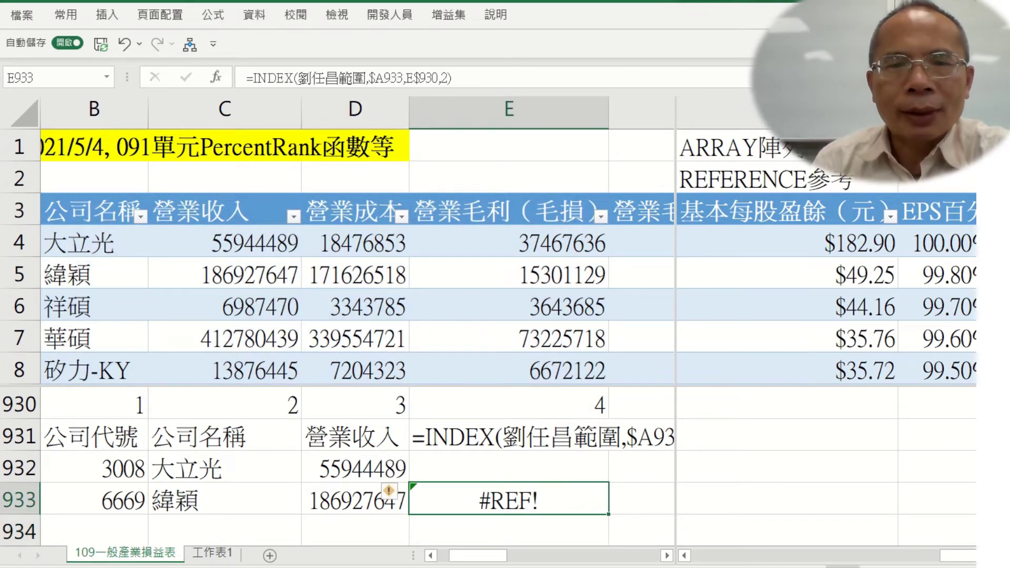
pyautogui.click(447, 78)
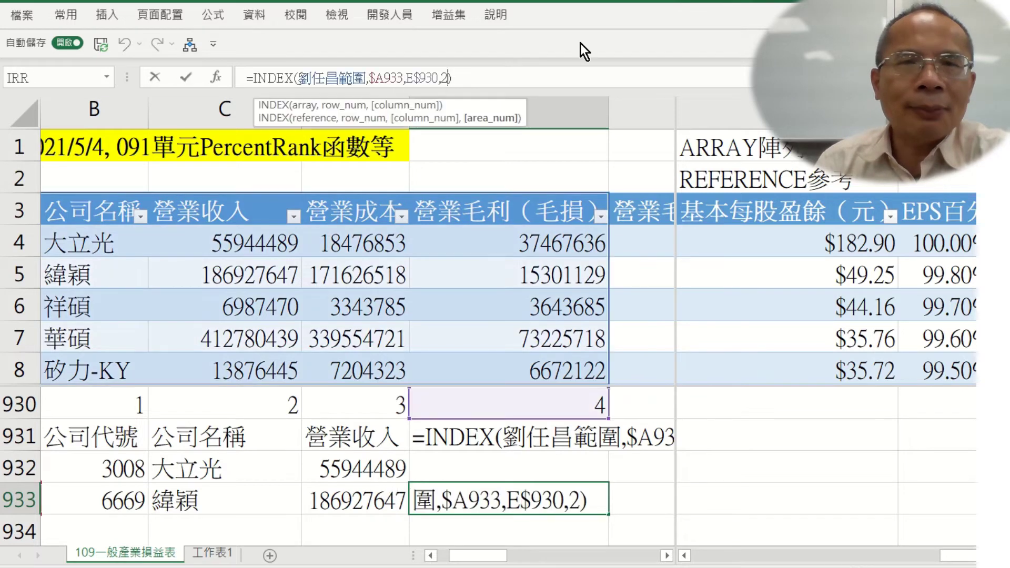
pyautogui.press('BackSpace')
pyautogui.press('BackSpace')
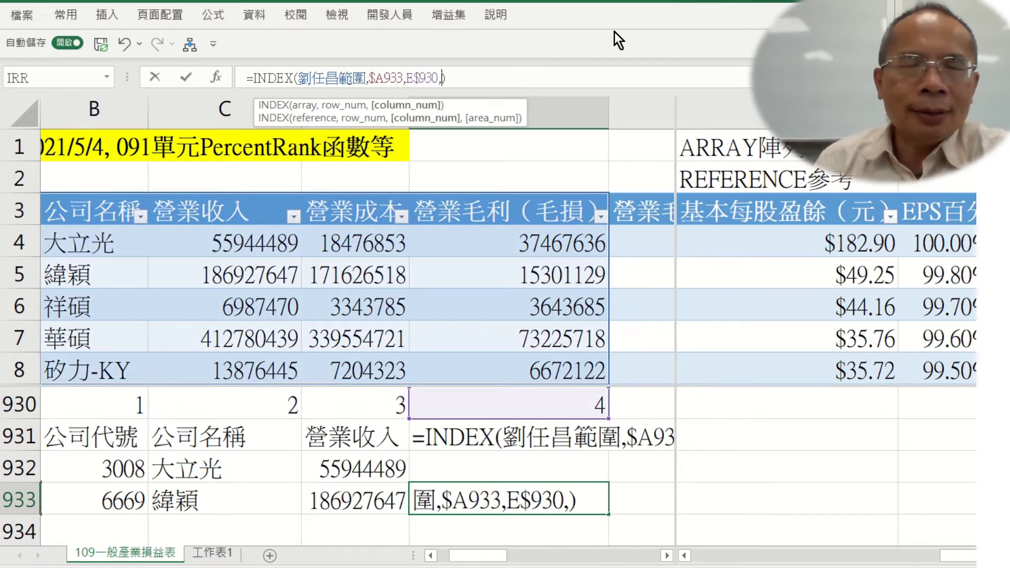
pyautogui.press('Return')
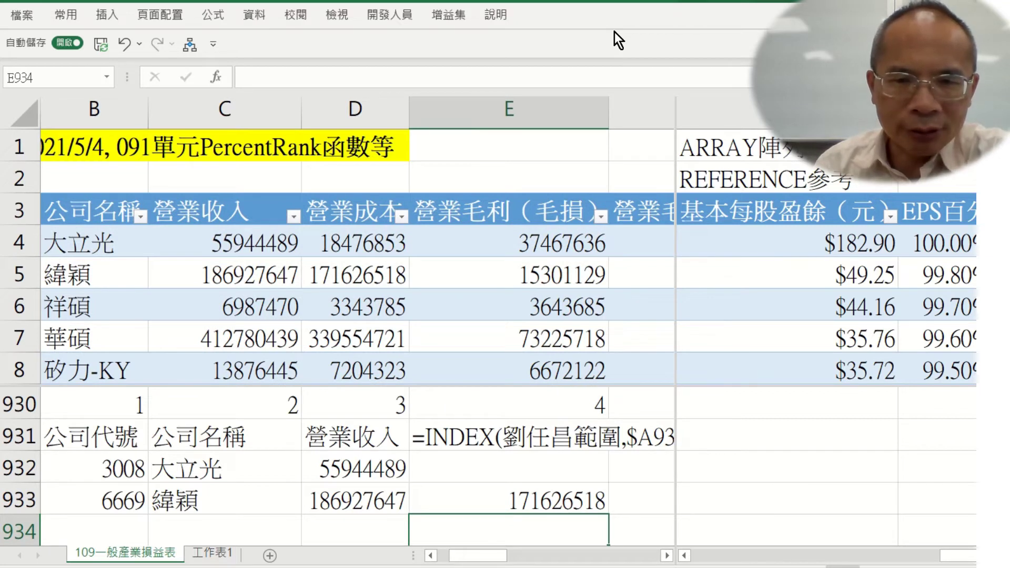
pyautogui.press('Up')
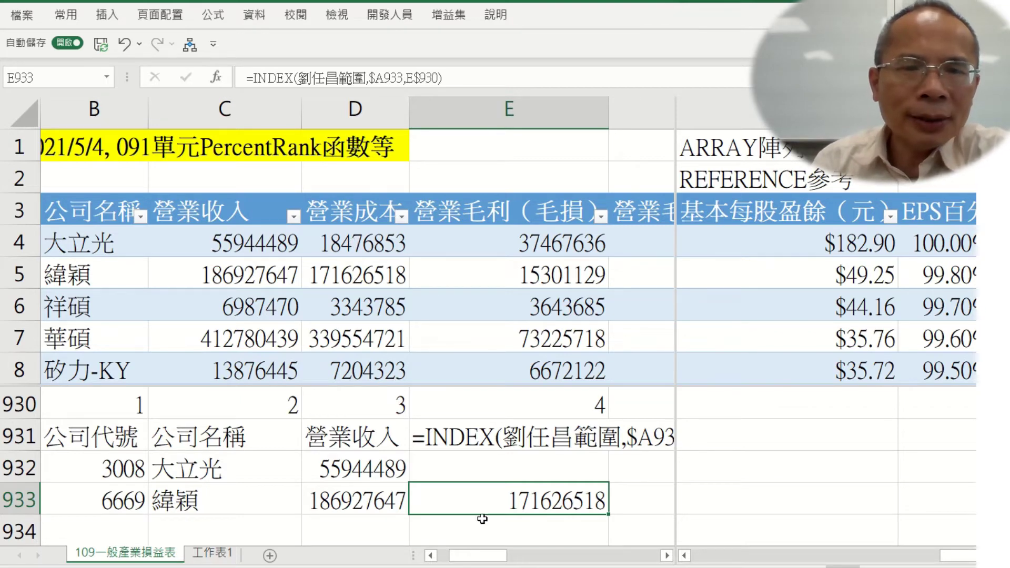
# Start a text note in cell E932 beginning with 自
pyautogui.click(491, 462)
pyautogui.hotkey('ctrl', 'alt', 'l')
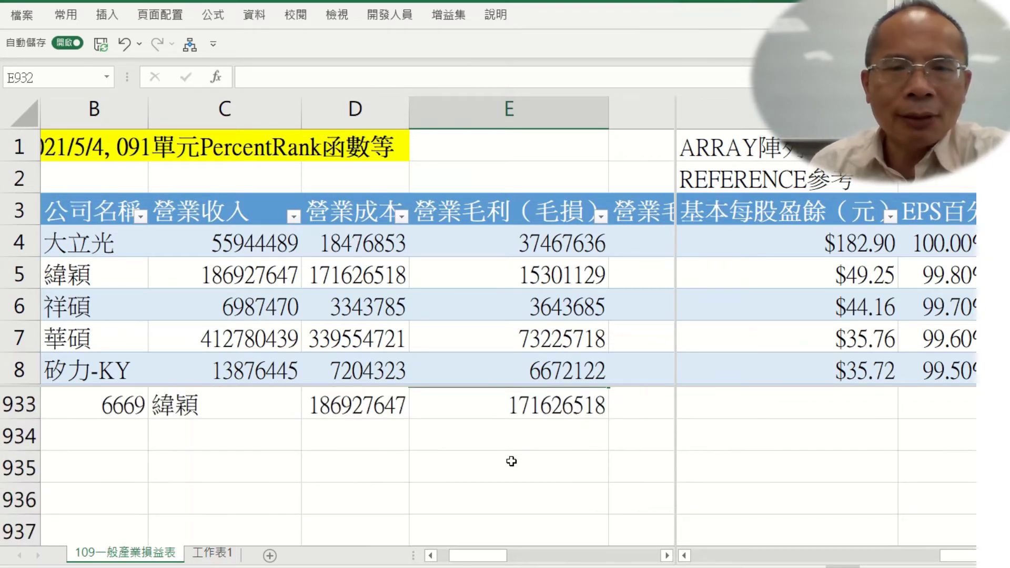
pyautogui.scroll(1, 512, 462)
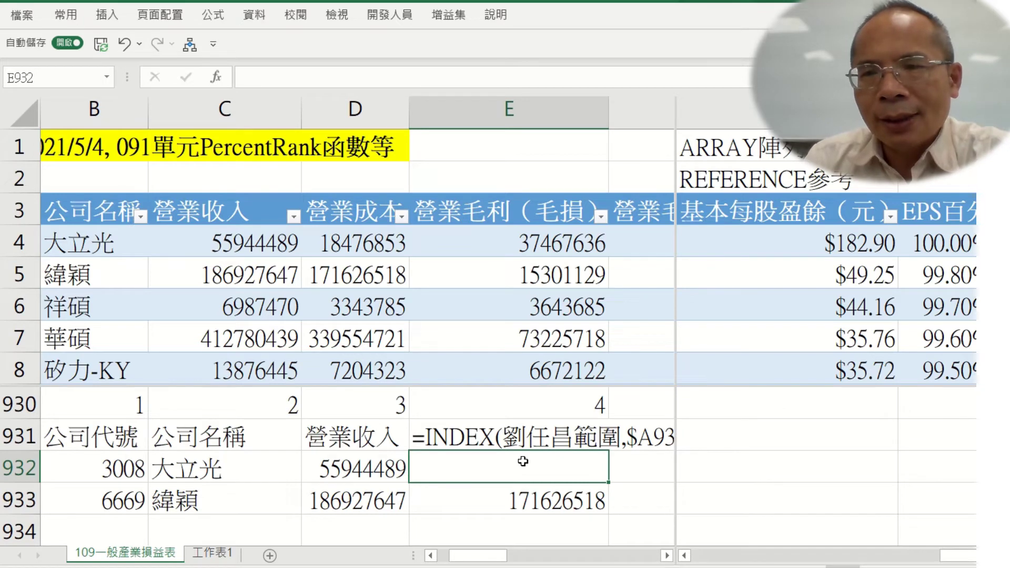
pyautogui.write('y4')
pyautogui.press('BackSpace')
pyautogui.press('BackSpace')
pyautogui.write('自')
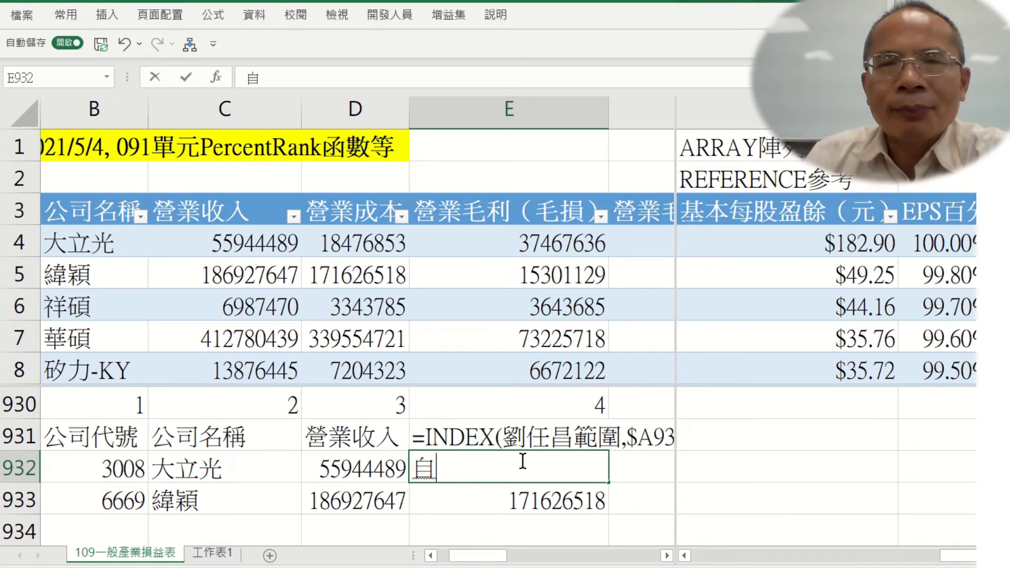